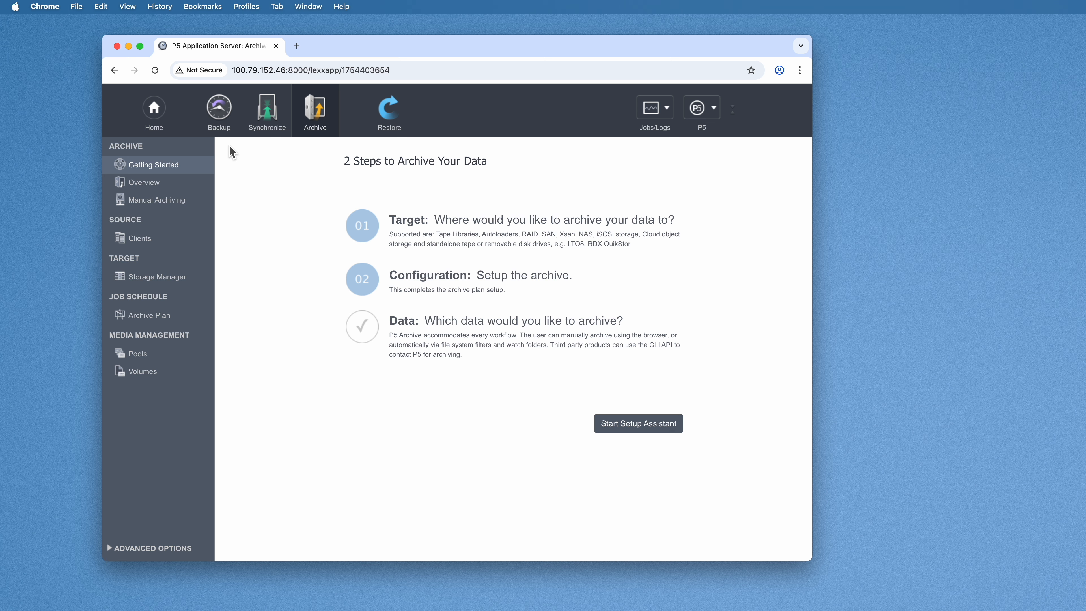
# Step: Open the Archive section's client list and review the localhost and Win_Server entries
pyautogui.click(160, 112)
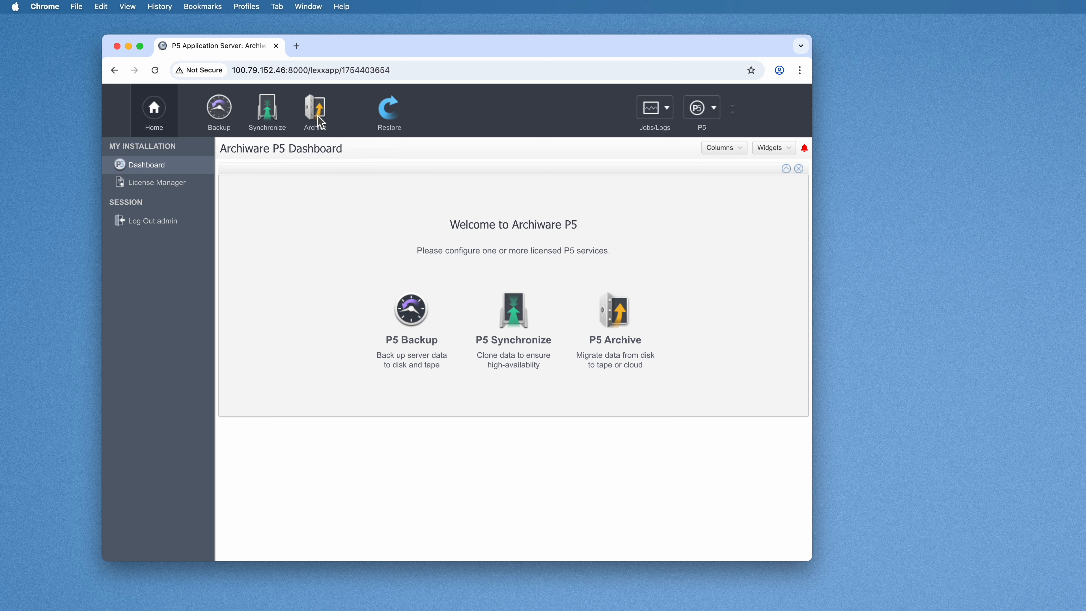
pyautogui.click(320, 122)
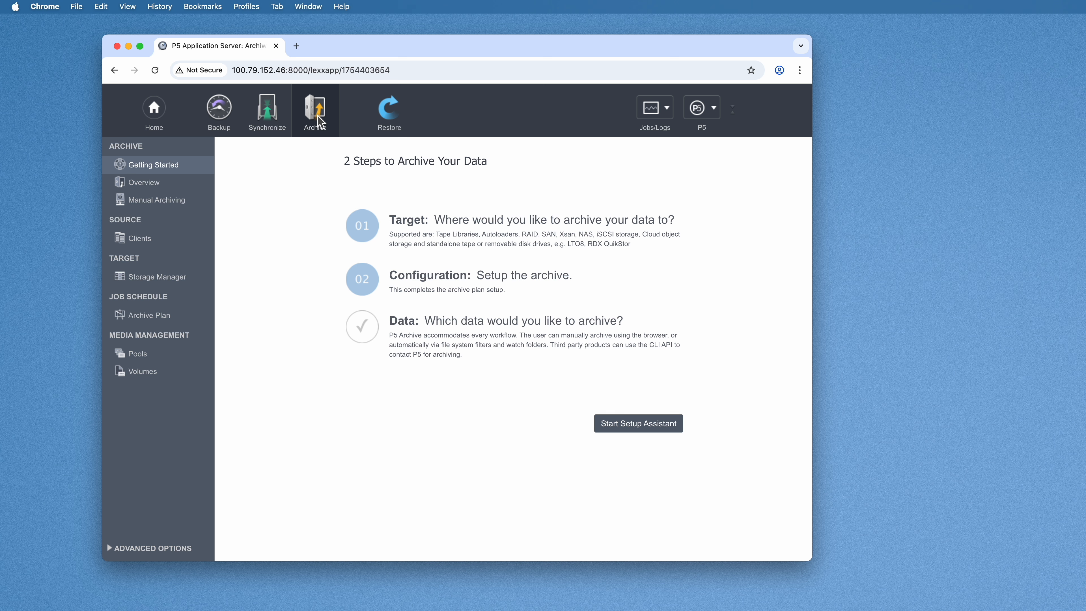
pyautogui.click(160, 247)
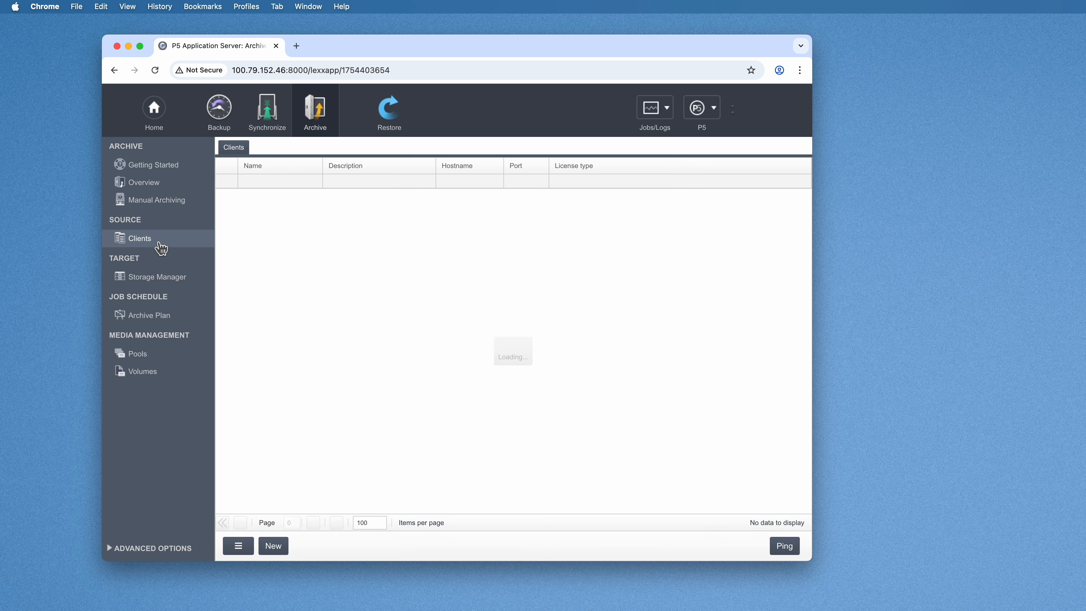
pyautogui.click(301, 214)
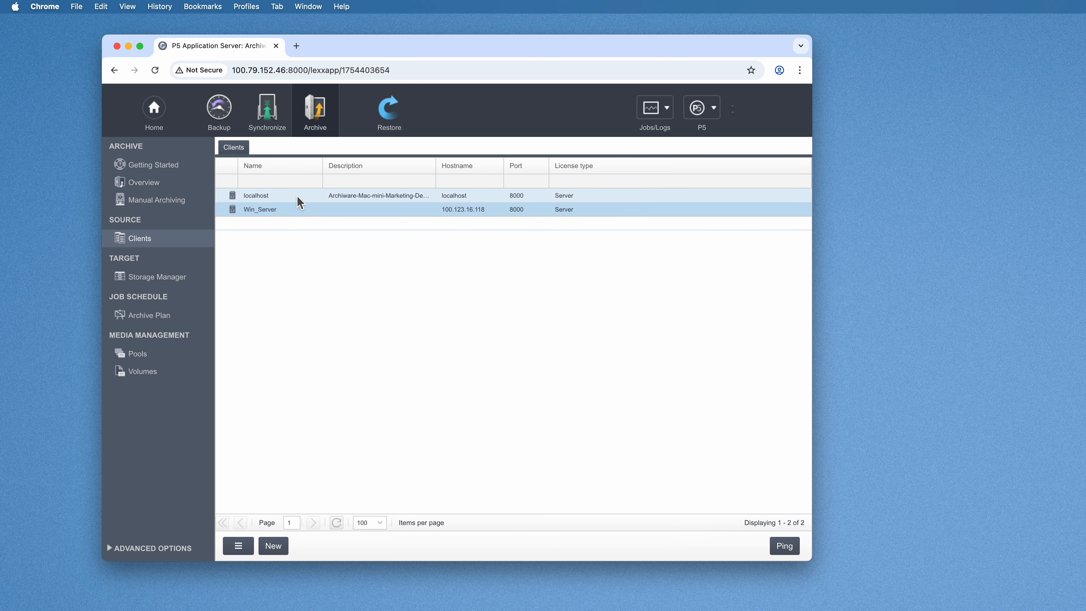
pyautogui.click(299, 200)
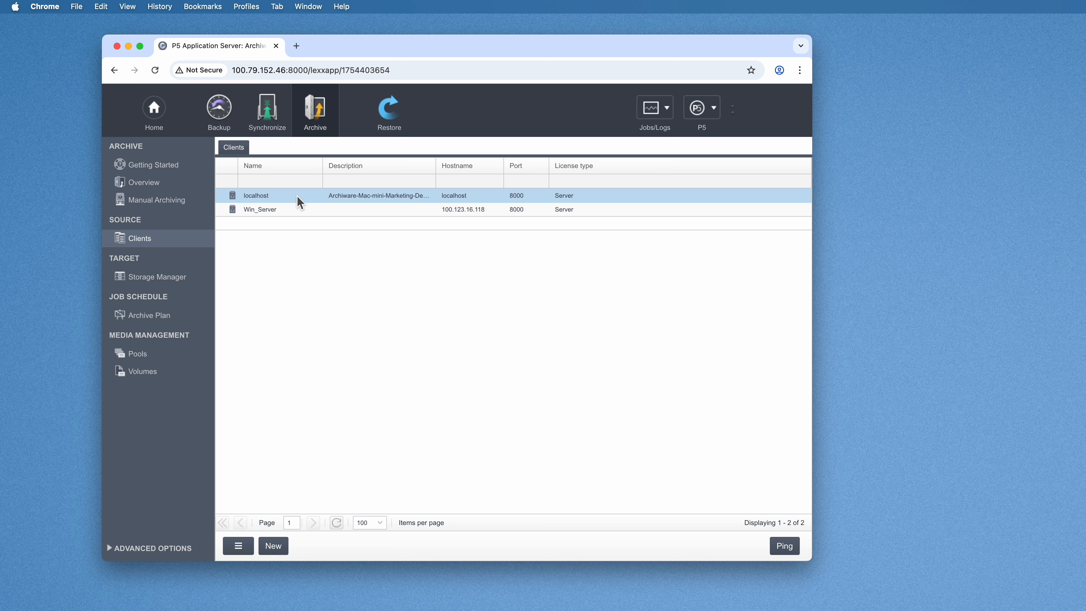
pyautogui.click(290, 212)
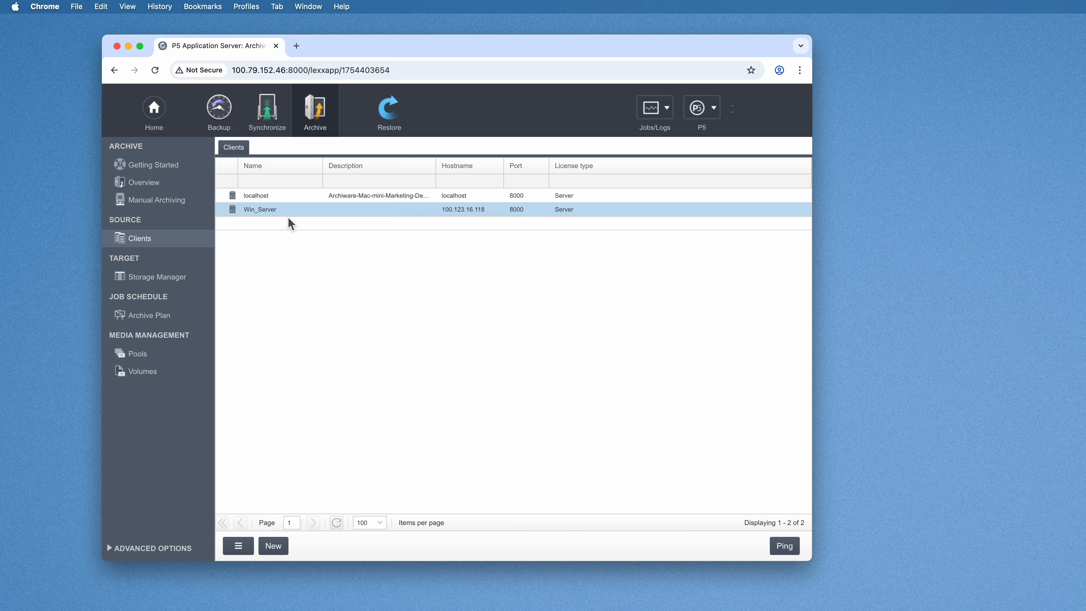
# Step: Inspect the Win_Server client's TCP/IP address, user name and password fields, leaving its setup unmodified
pyautogui.doubleClick(270, 213)
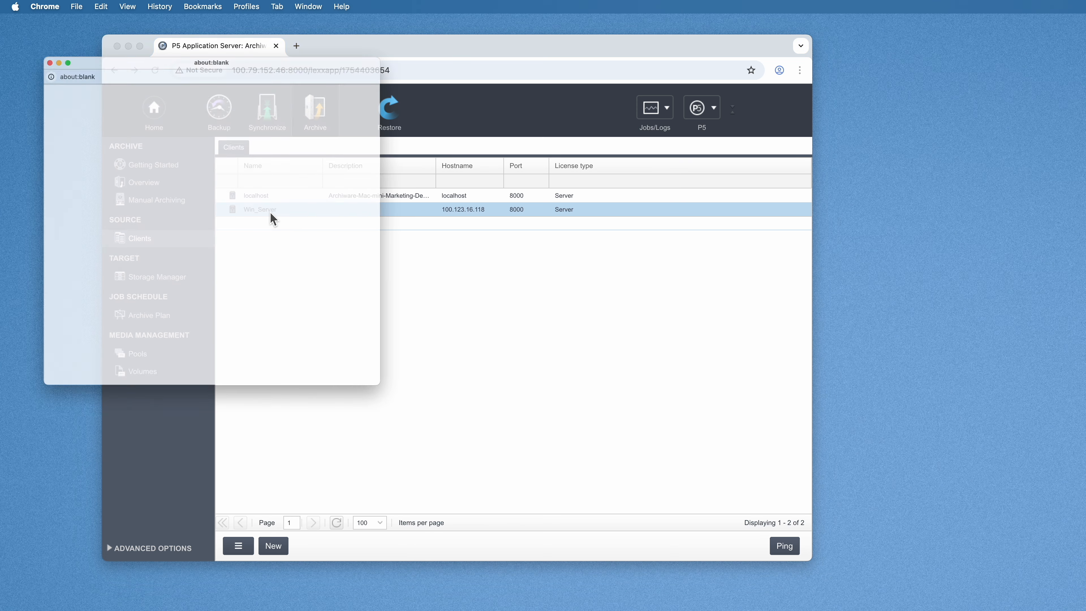
pyautogui.doubleClick(145, 158)
pyautogui.doubleClick(149, 180)
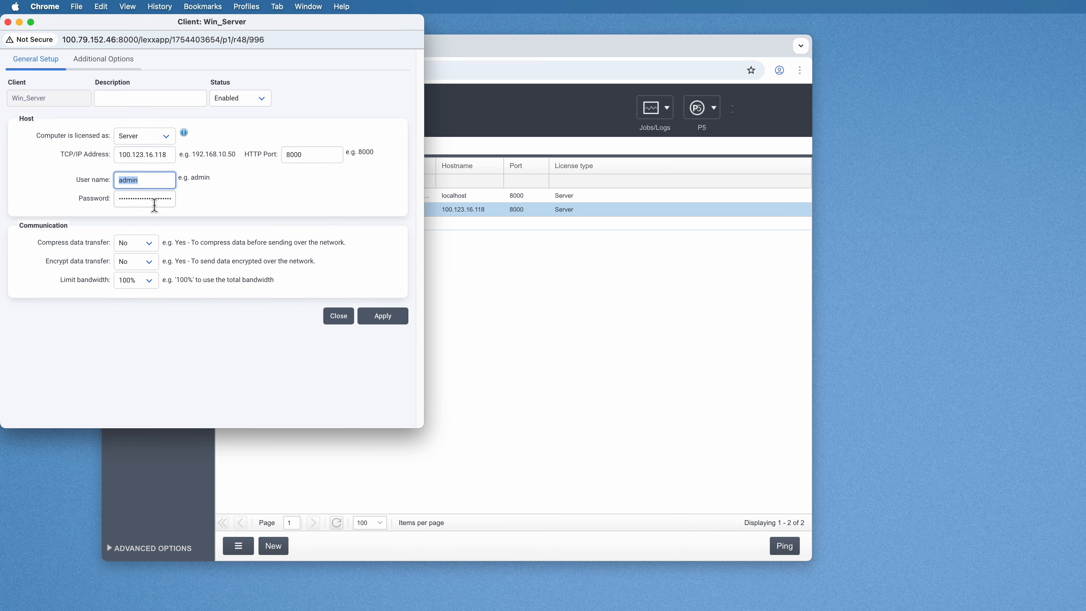
pyautogui.doubleClick(154, 201)
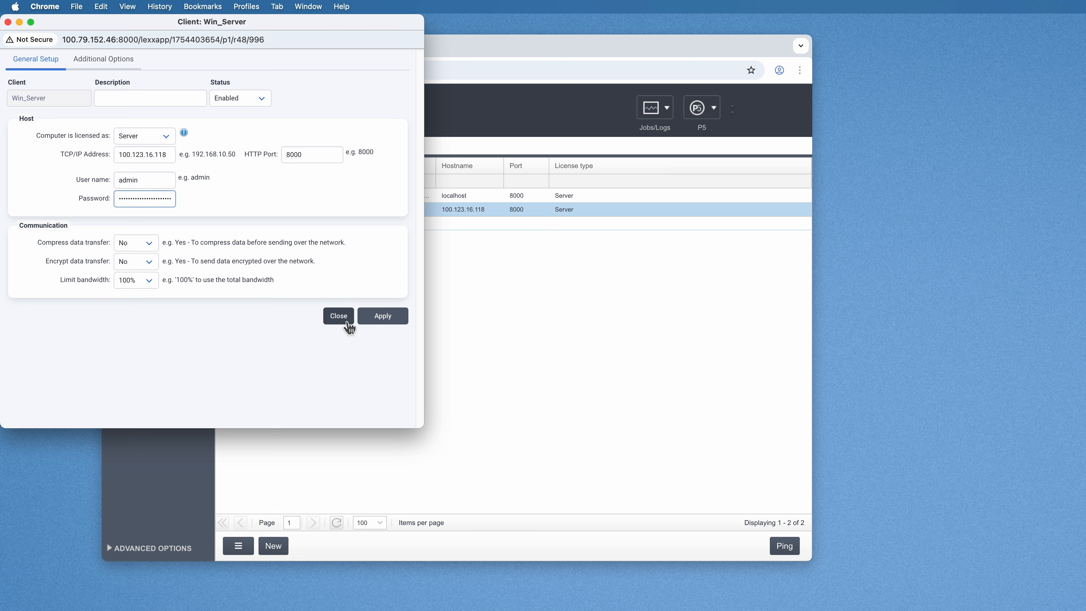
pyautogui.click(348, 320)
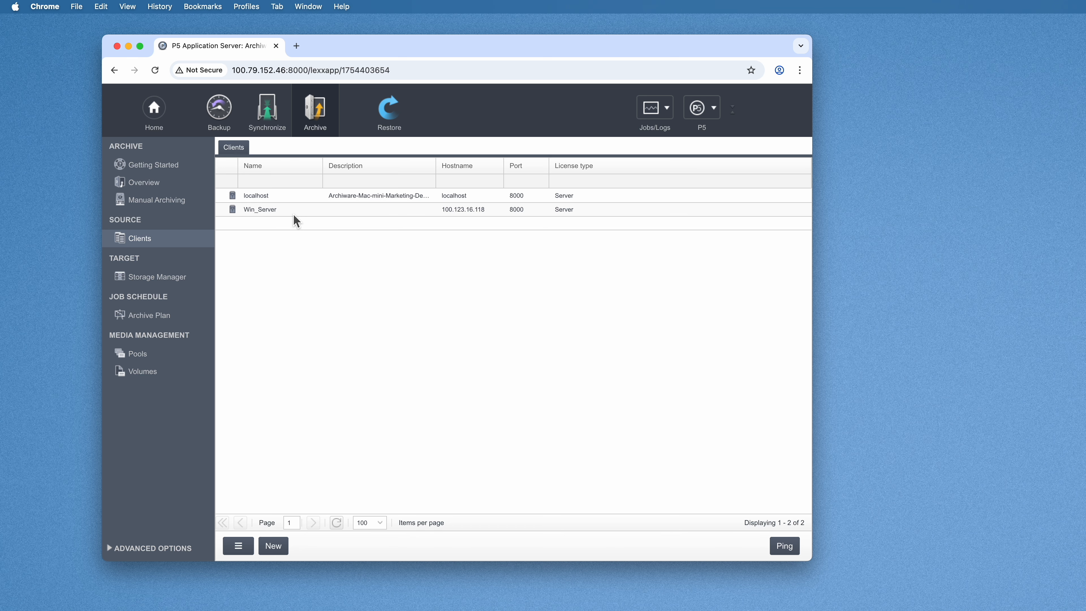
# Step: Review the tape library, the tape drive and the cloud service configured in the Storage Manager
pyautogui.click(169, 284)
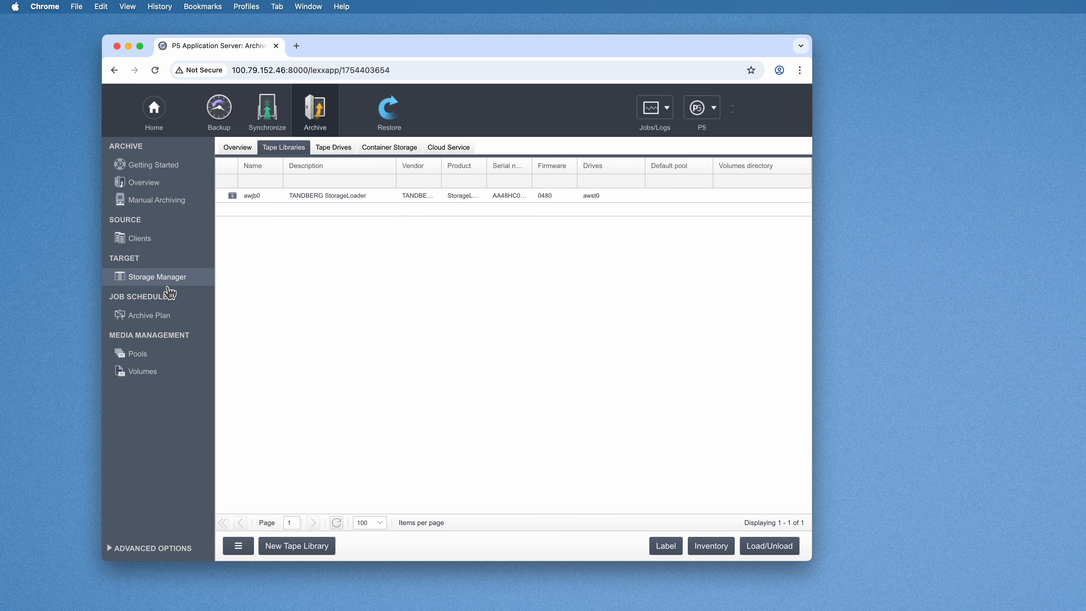
pyautogui.click(317, 199)
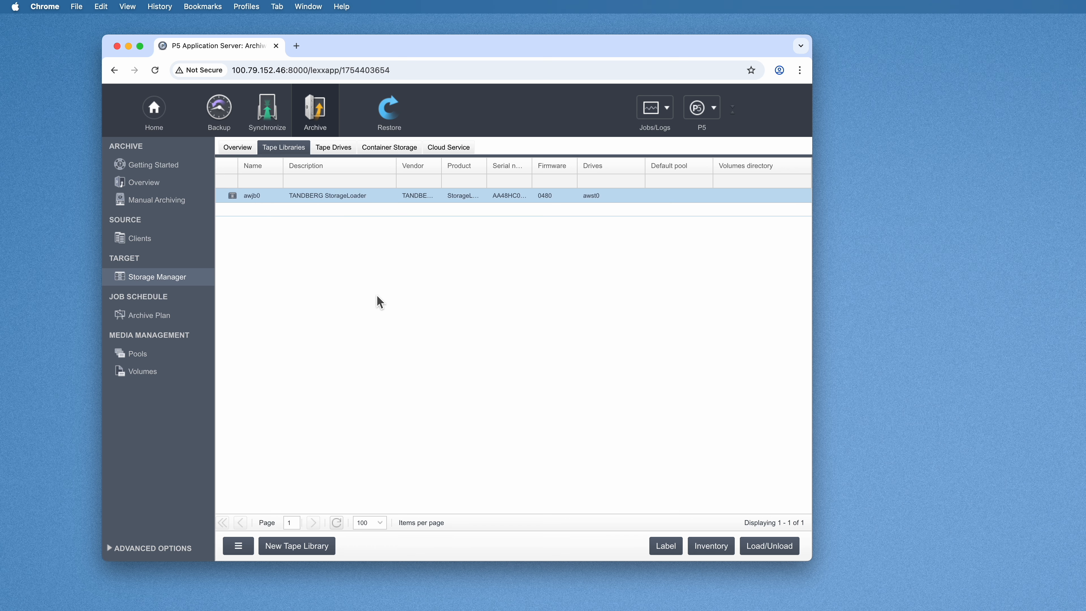
pyautogui.click(342, 150)
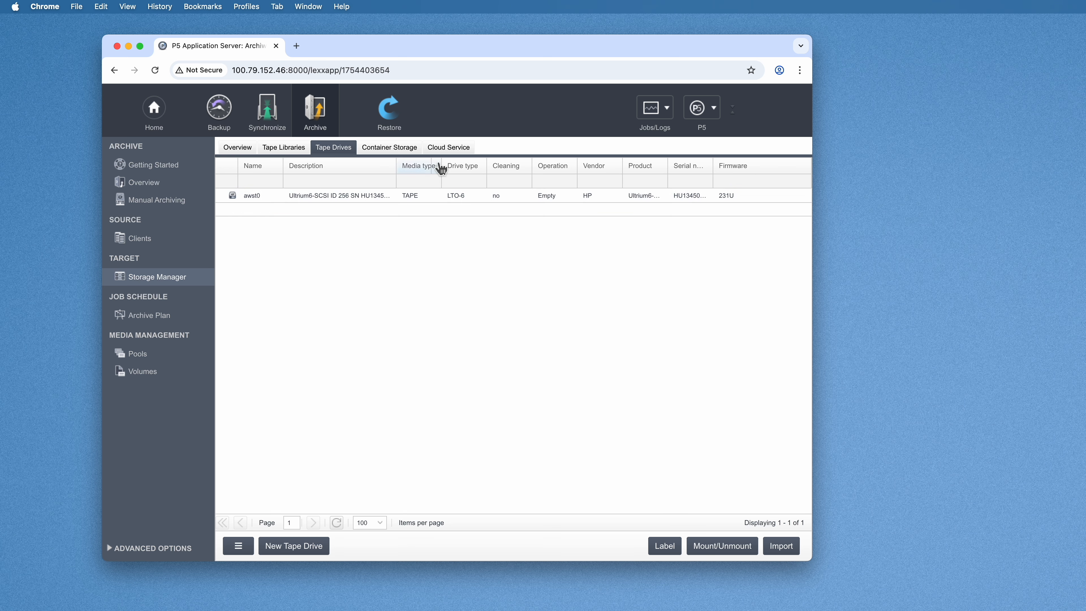
pyautogui.click(455, 150)
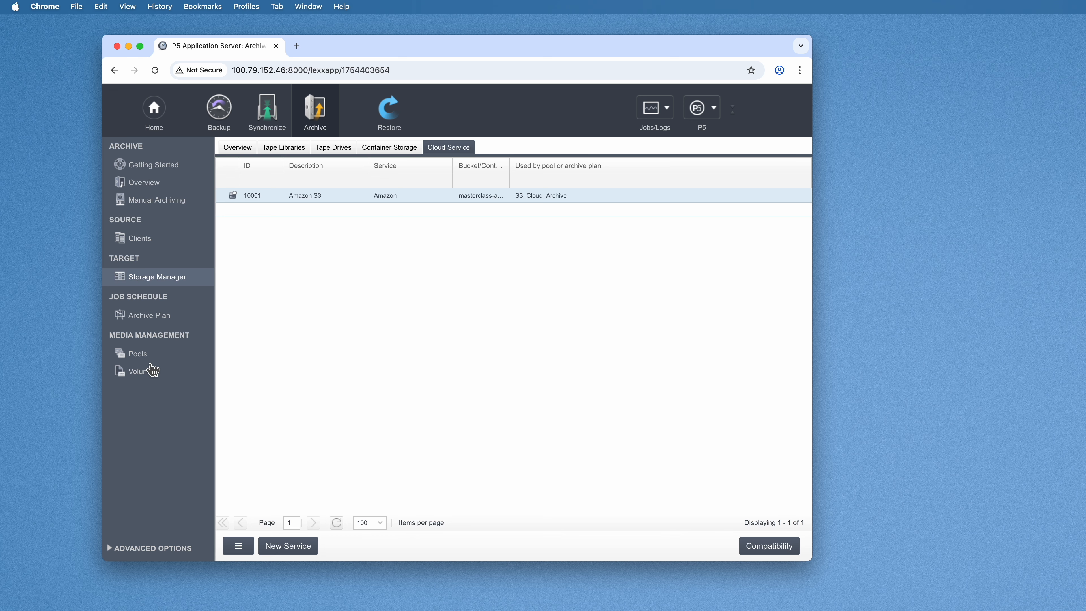
# Step: Examine the Archive_LTO and S3_Cloud_Archive pools, enlarging the window and widening the Volumes column to read it
pyautogui.click(153, 361)
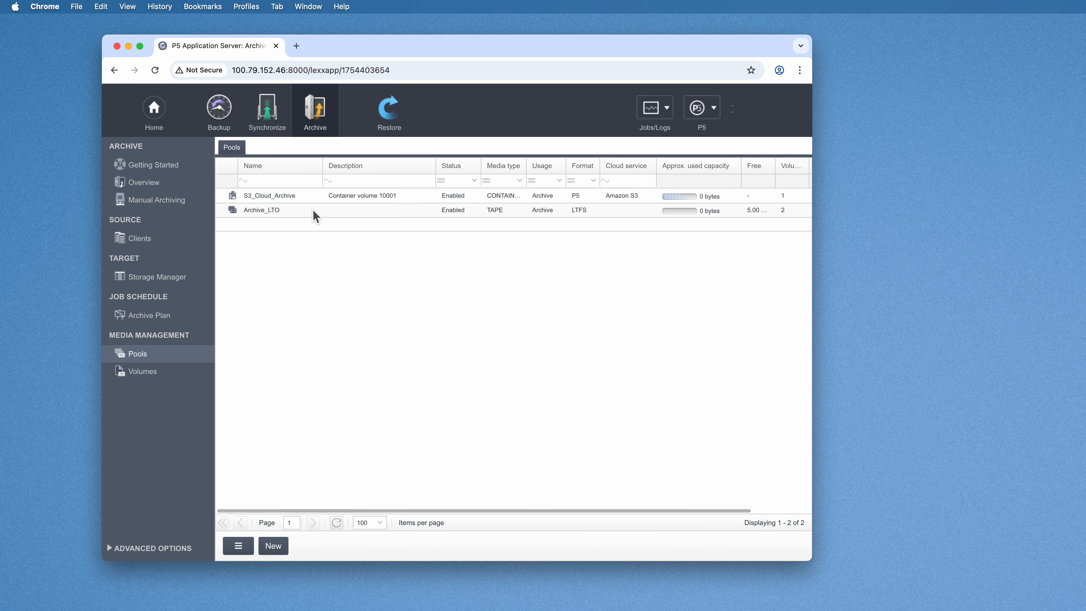
pyautogui.click(315, 214)
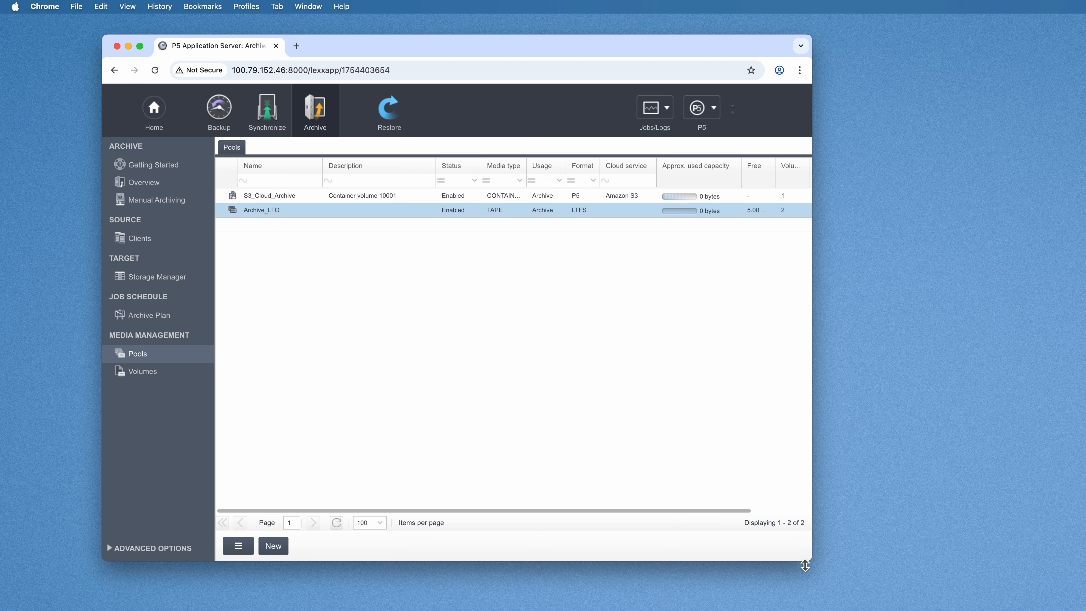
pyautogui.moveTo(808, 566); pyautogui.dragTo(919, 552)
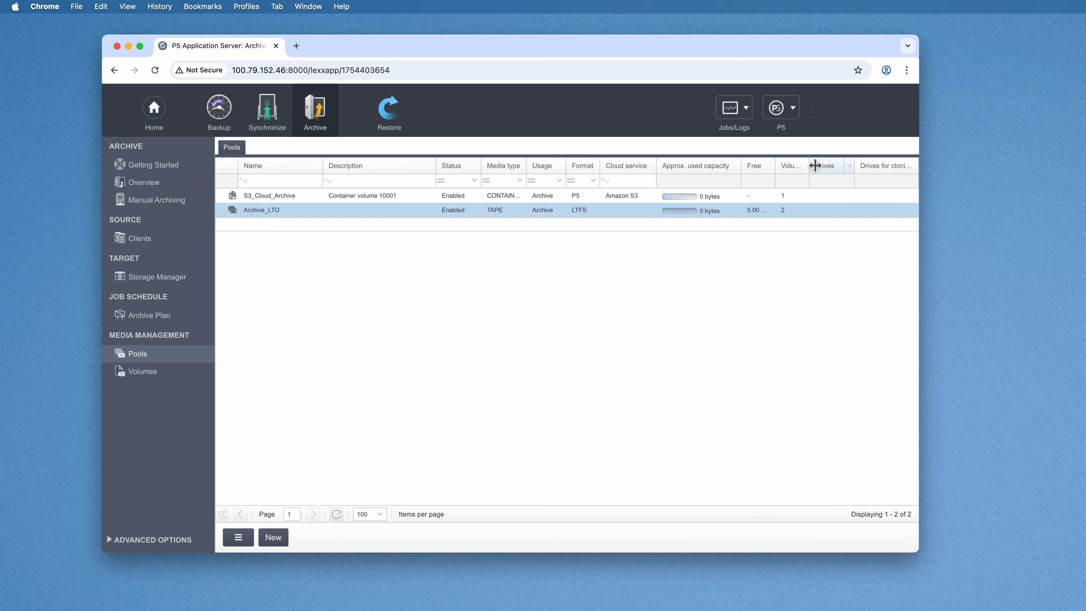
pyautogui.moveTo(814, 165); pyautogui.dragTo(835, 166)
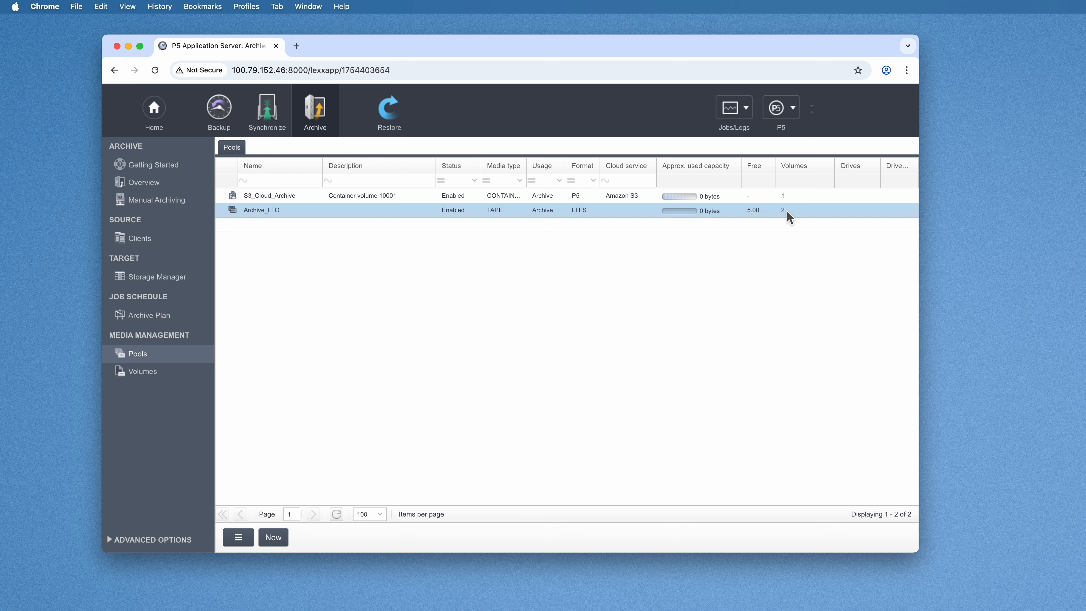
pyautogui.click(798, 198)
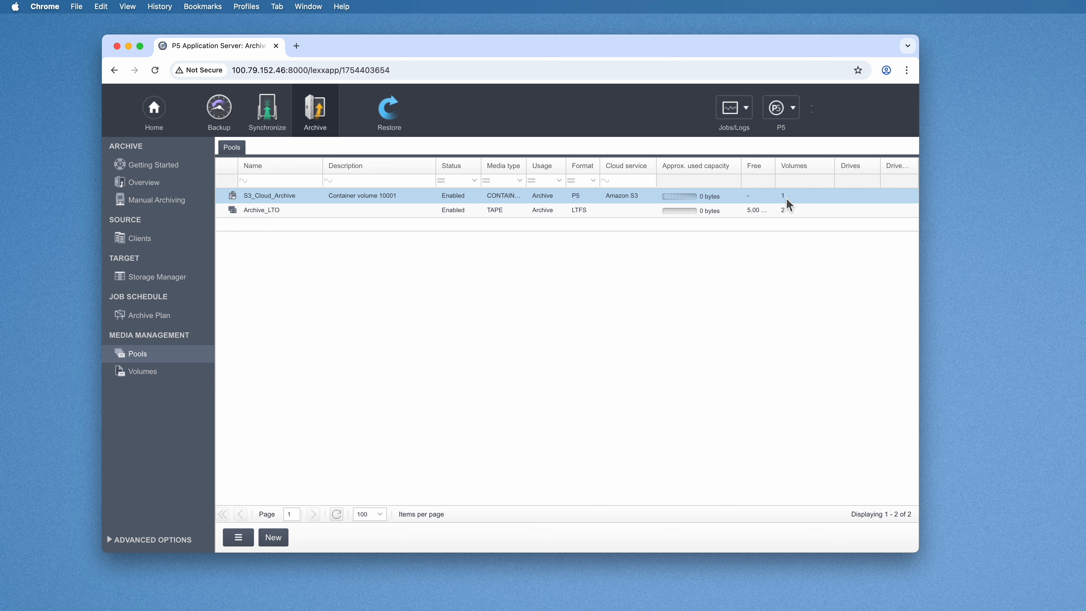
# Step: Examine the two Archive_LTO tape volumes and the cloud container volume, widening the Description column of the volumes list
pyautogui.click(151, 375)
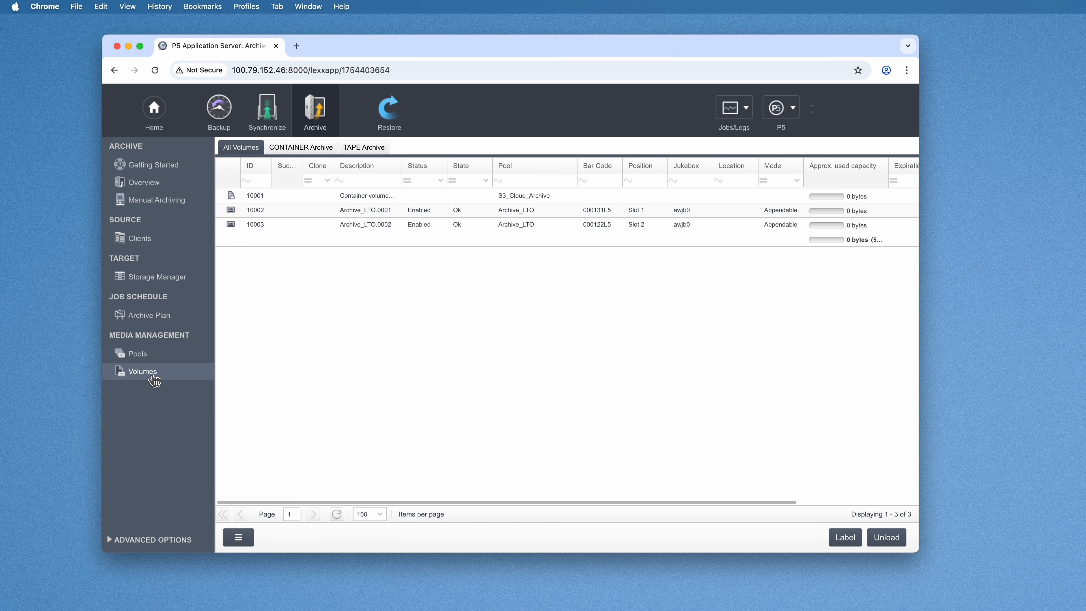
pyautogui.click(274, 217)
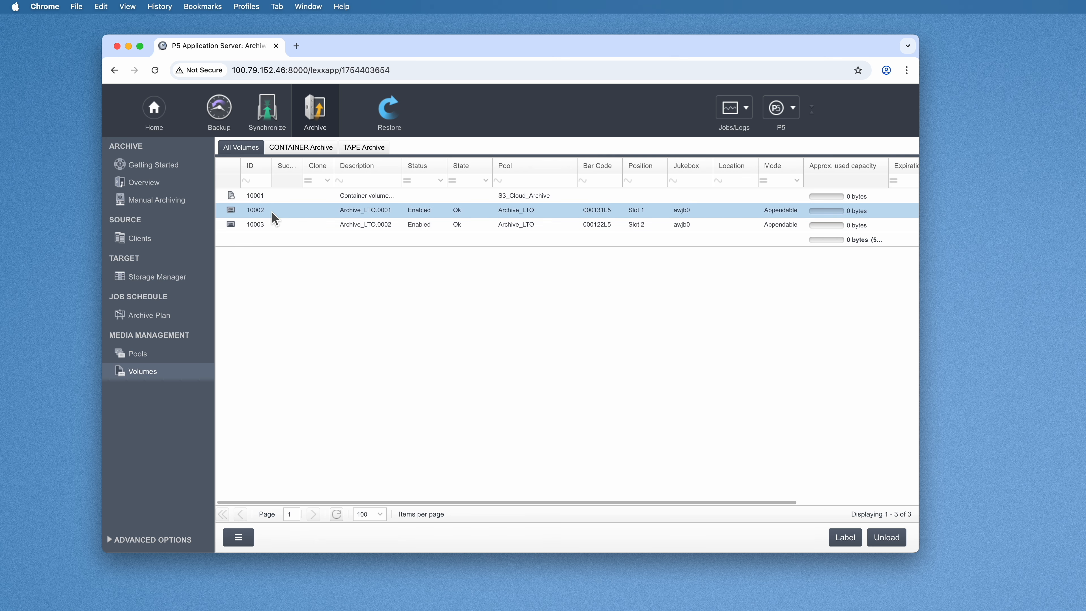
pyautogui.keyDown('shift'); pyautogui.click(274, 220); pyautogui.keyUp('shift')
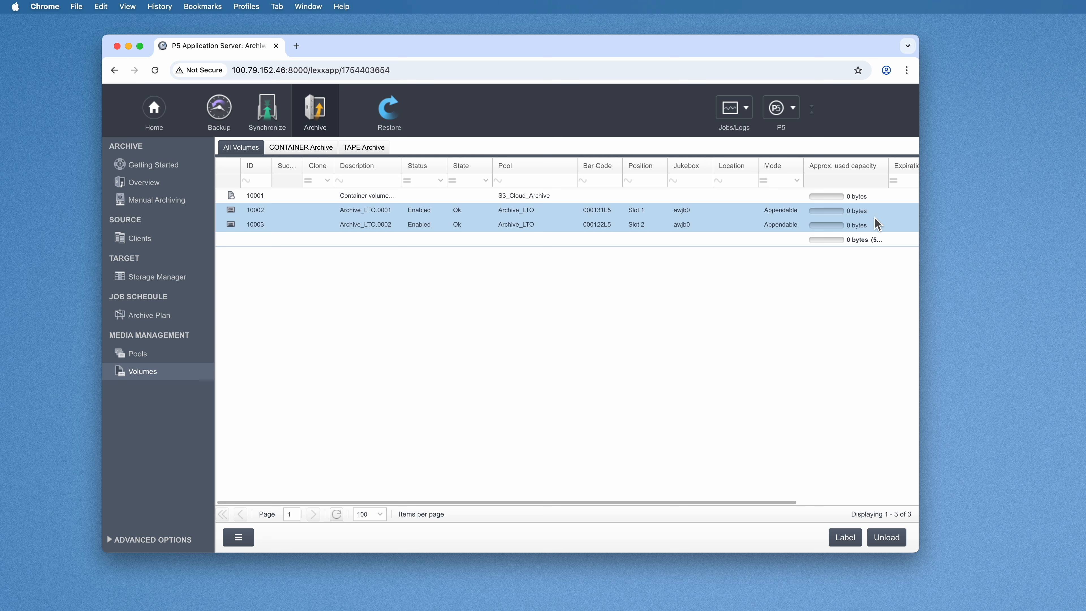
pyautogui.click(380, 196)
pyautogui.moveTo(402, 169); pyautogui.dragTo(425, 171)
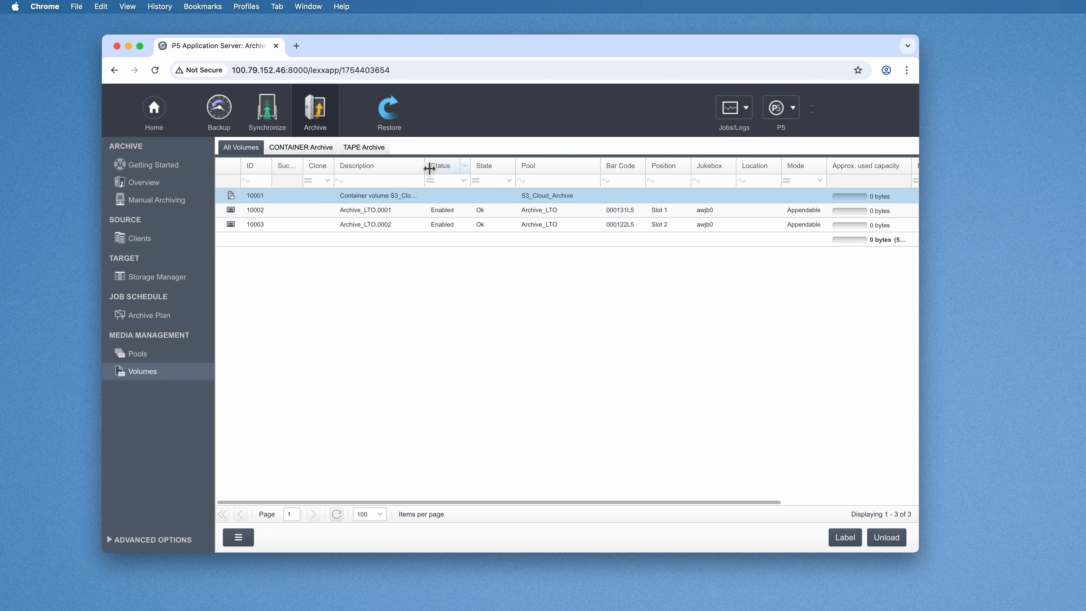
pyautogui.moveTo(429, 167); pyautogui.dragTo(445, 167)
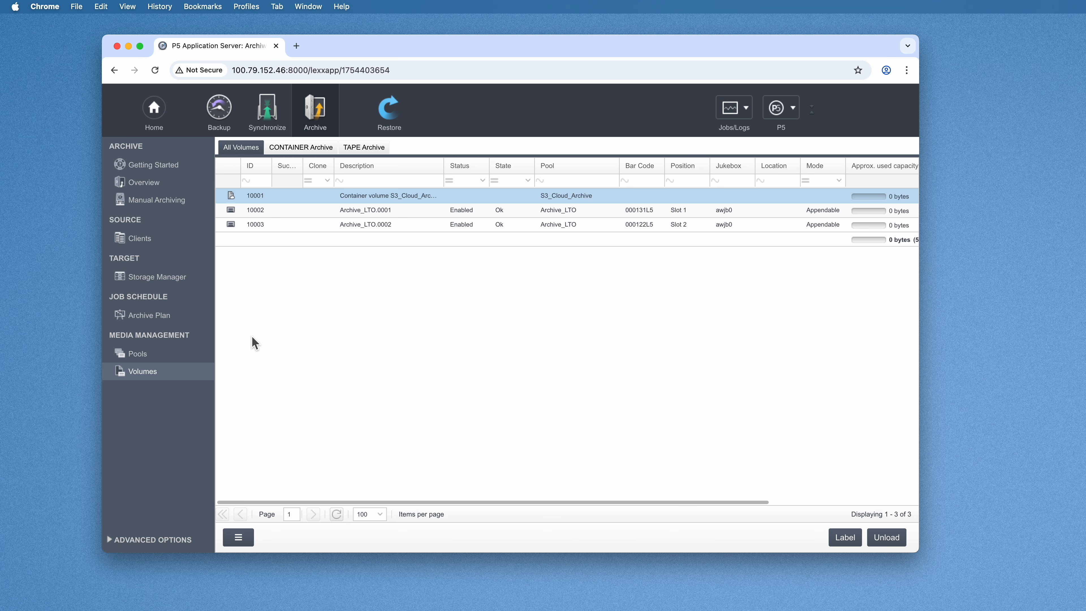
# Step: Revisit the lists of clients, pools and volumes available for archiving
pyautogui.click(154, 242)
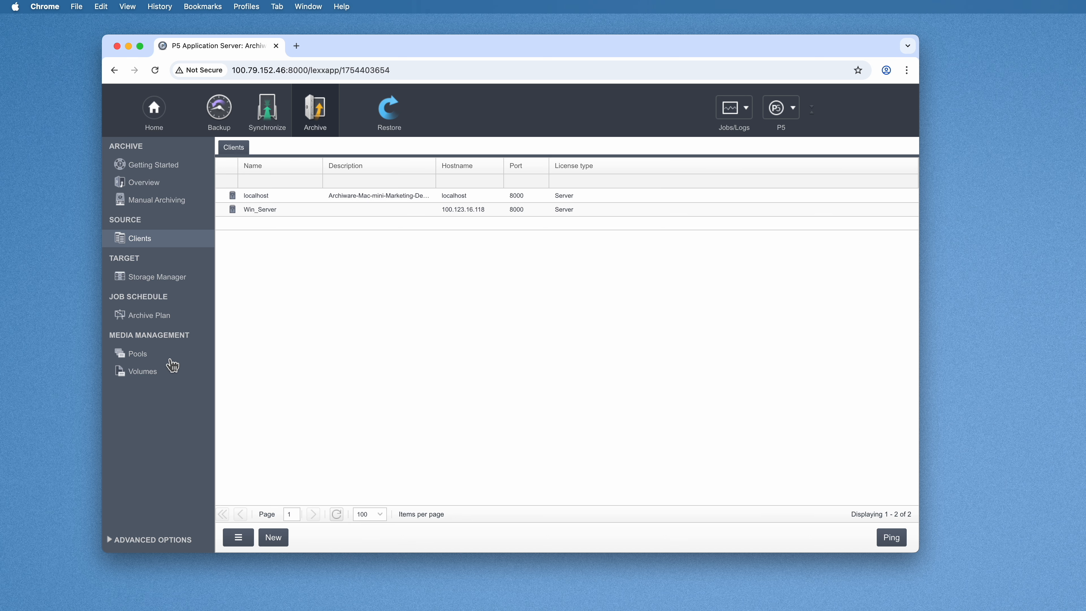
pyautogui.click(170, 360)
pyautogui.click(168, 379)
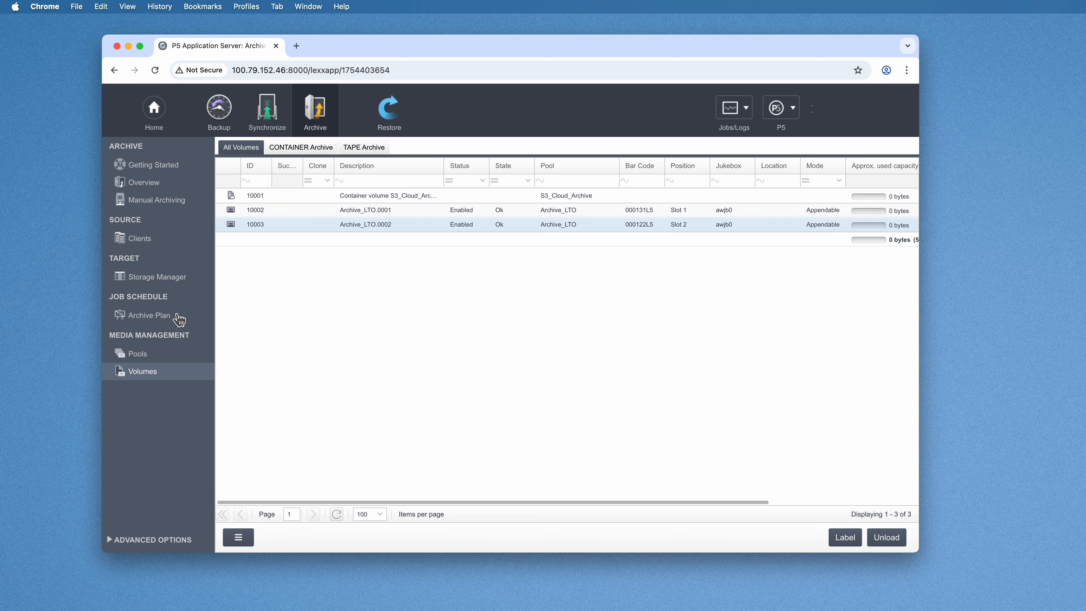
# Step: Create a new archive plan with the description LTO_Archiver
pyautogui.click(177, 318)
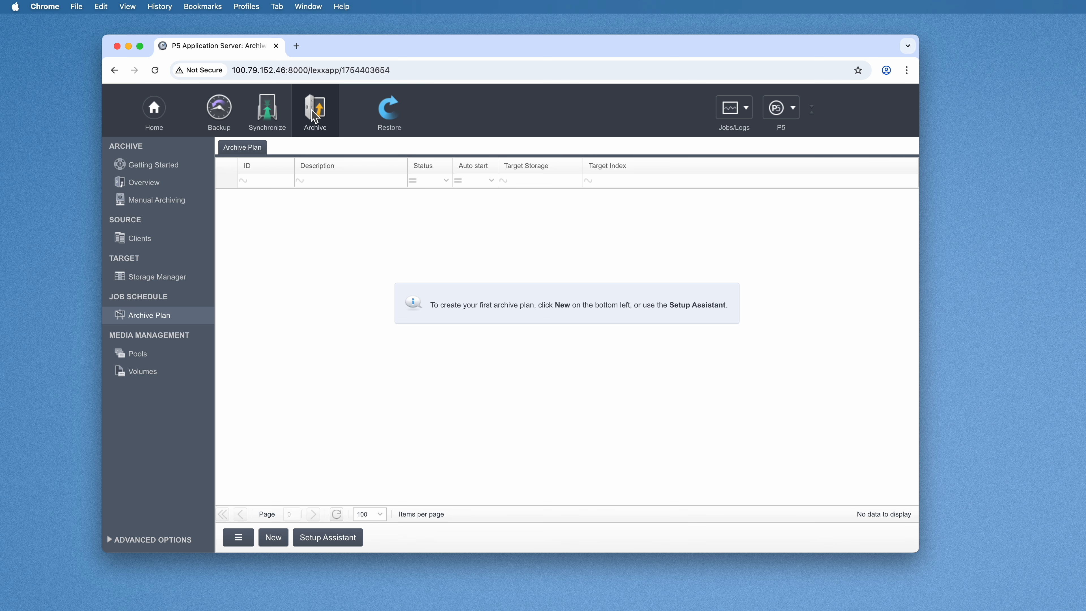
pyautogui.click(282, 540)
pyautogui.moveTo(114, 27); pyautogui.dragTo(550, 78)
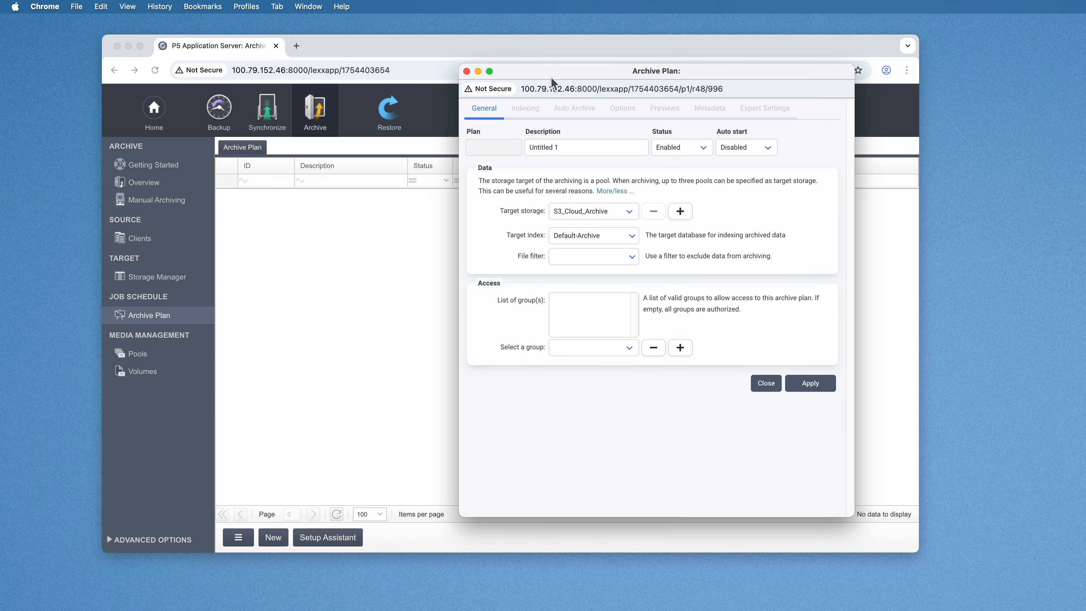
pyautogui.click(598, 148)
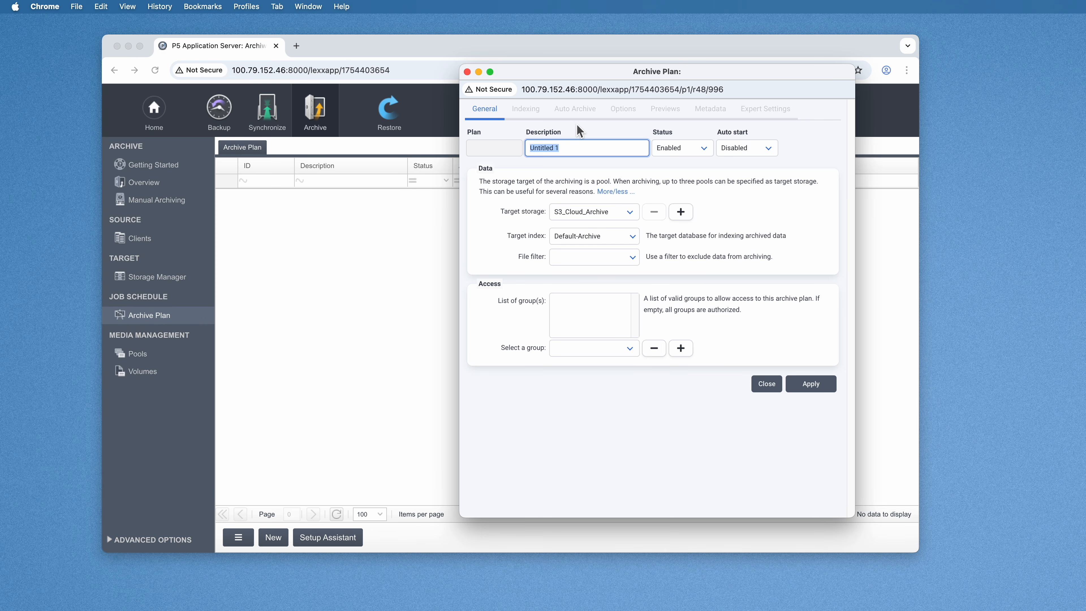
pyautogui.write('LTO_Archiver')
# Step: Set the plan's target storage to Archive_LTO, keeping Default-Archive as target index and the file filter empty
pyautogui.click(631, 212)
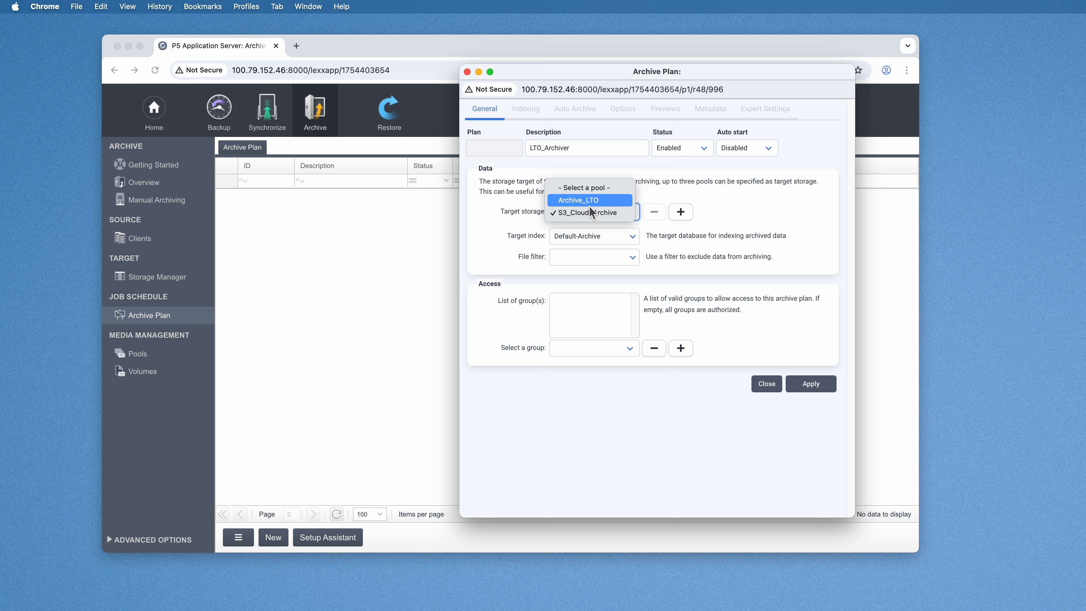
pyautogui.click(624, 202)
pyautogui.moveTo(542, 148); pyautogui.dragTo(530, 148)
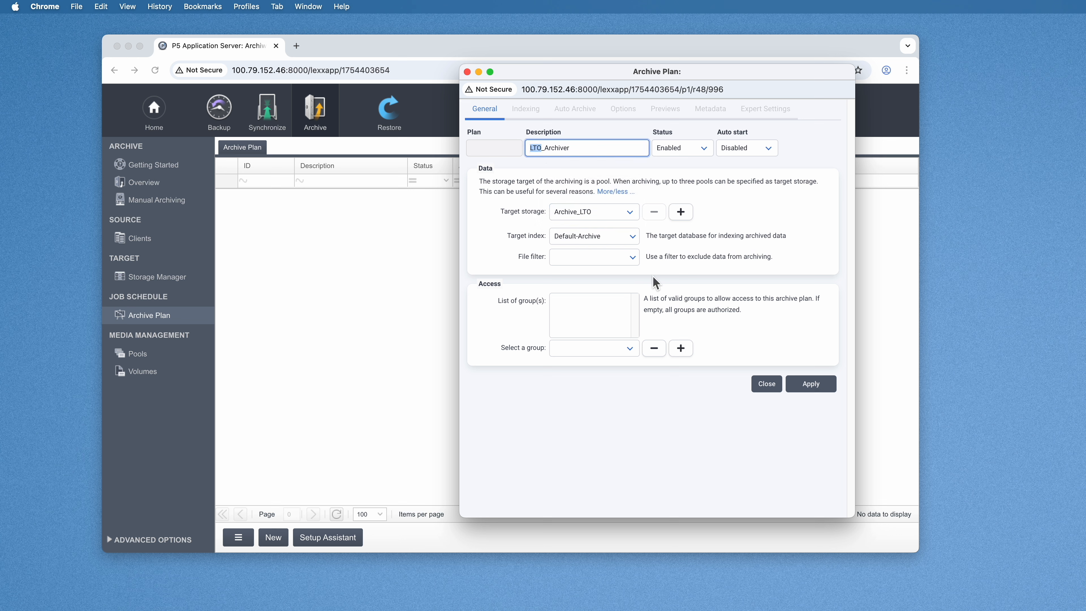
pyautogui.click(606, 241)
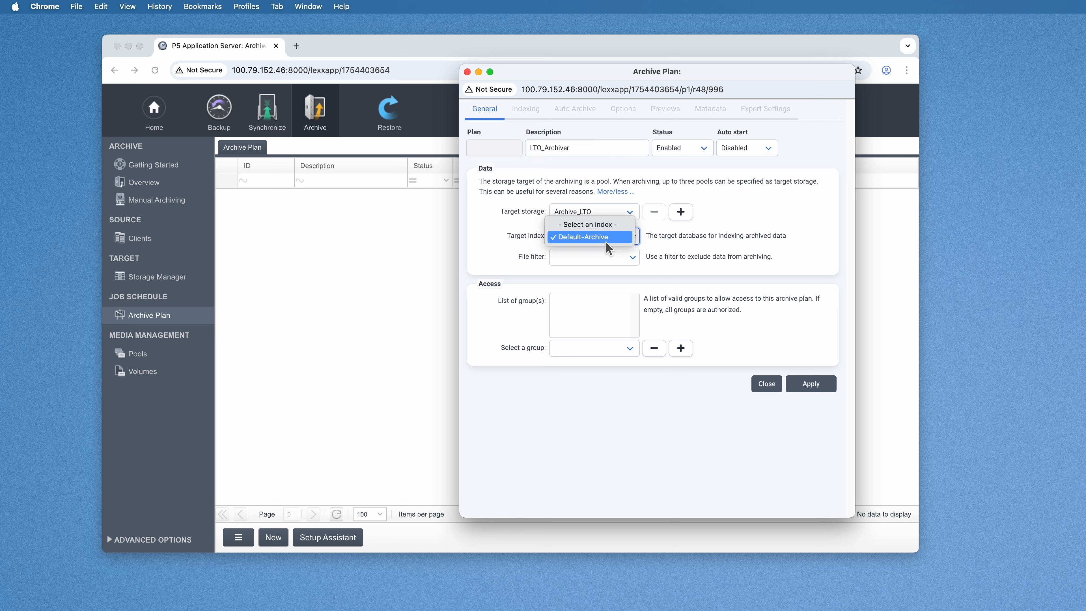
pyautogui.click(607, 237)
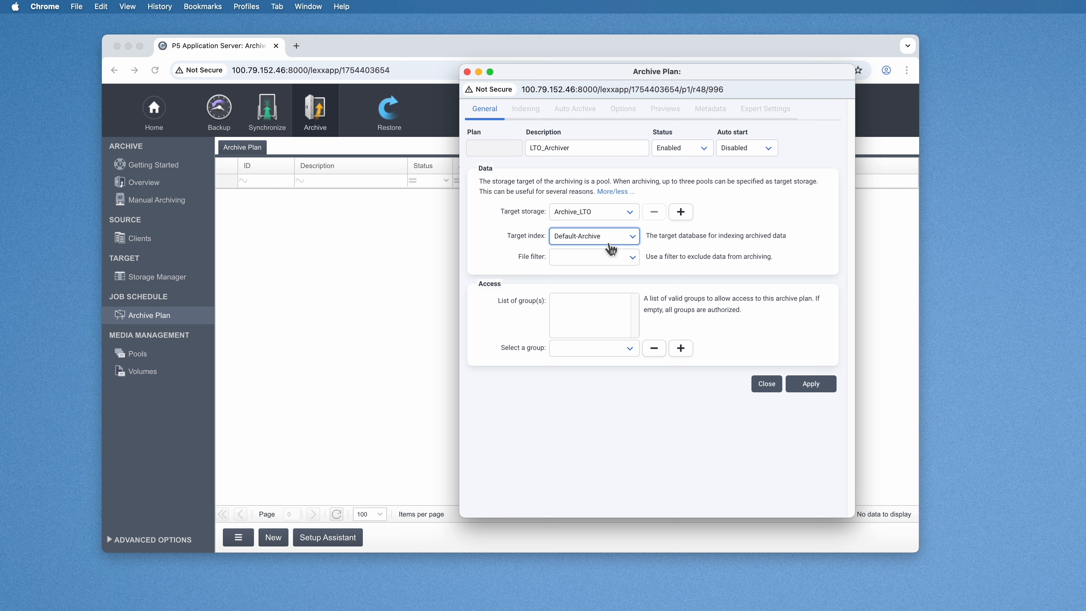
pyautogui.click(632, 258)
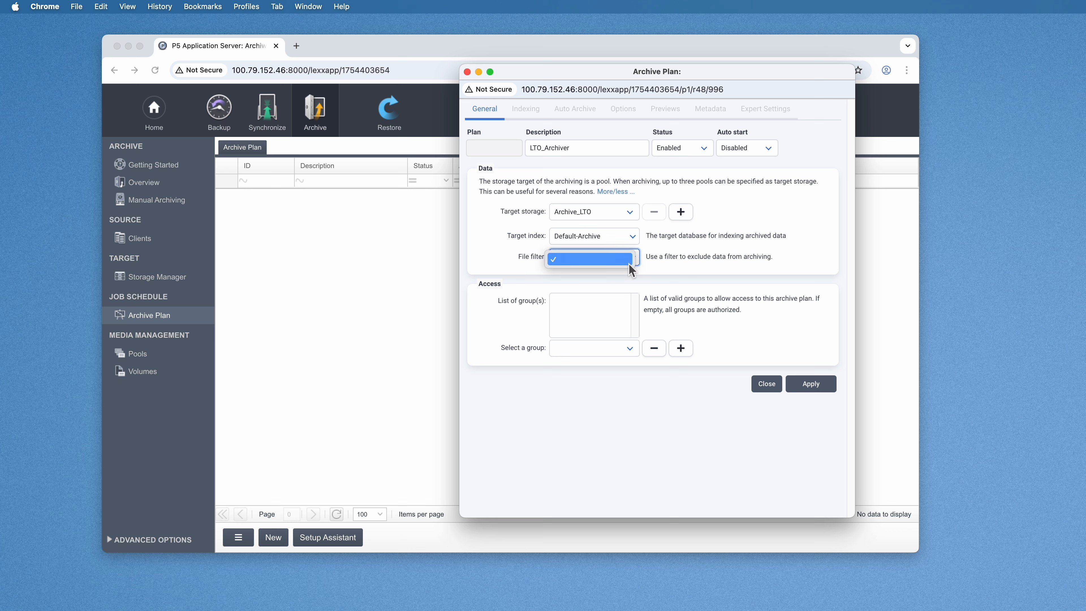
pyautogui.click(629, 263)
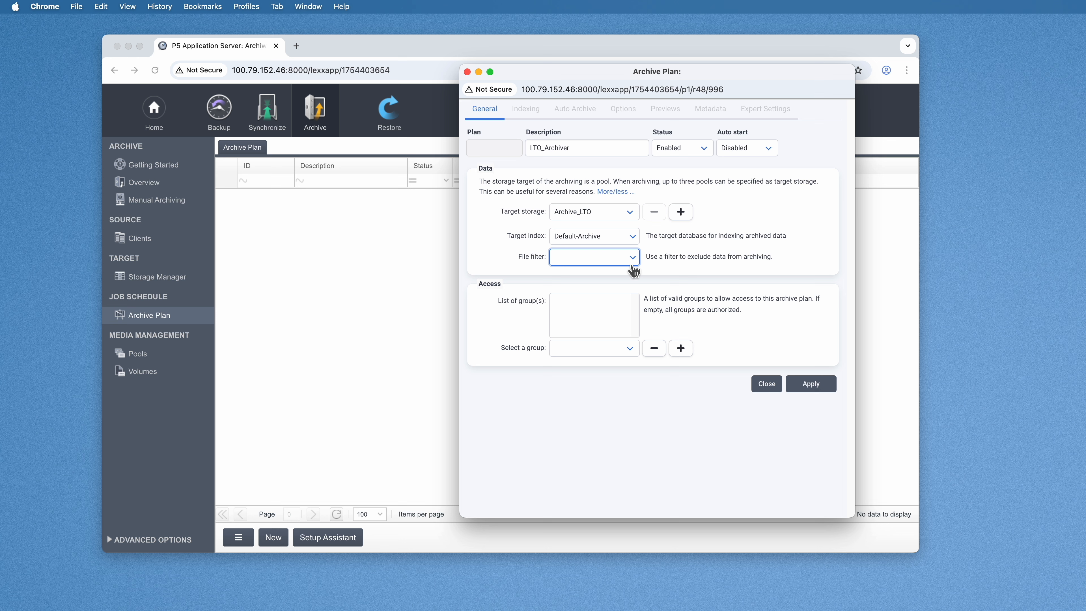
# Step: Save the LTO_Archiver archive plan and close it after reviewing its auto-archive and archive options
pyautogui.click(501, 332)
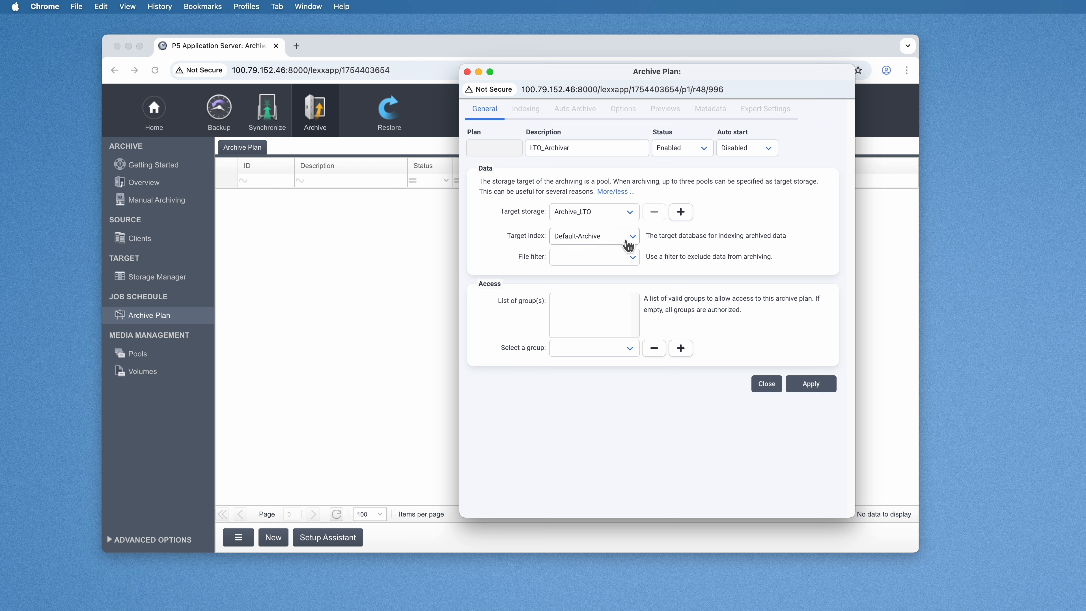
pyautogui.click(819, 389)
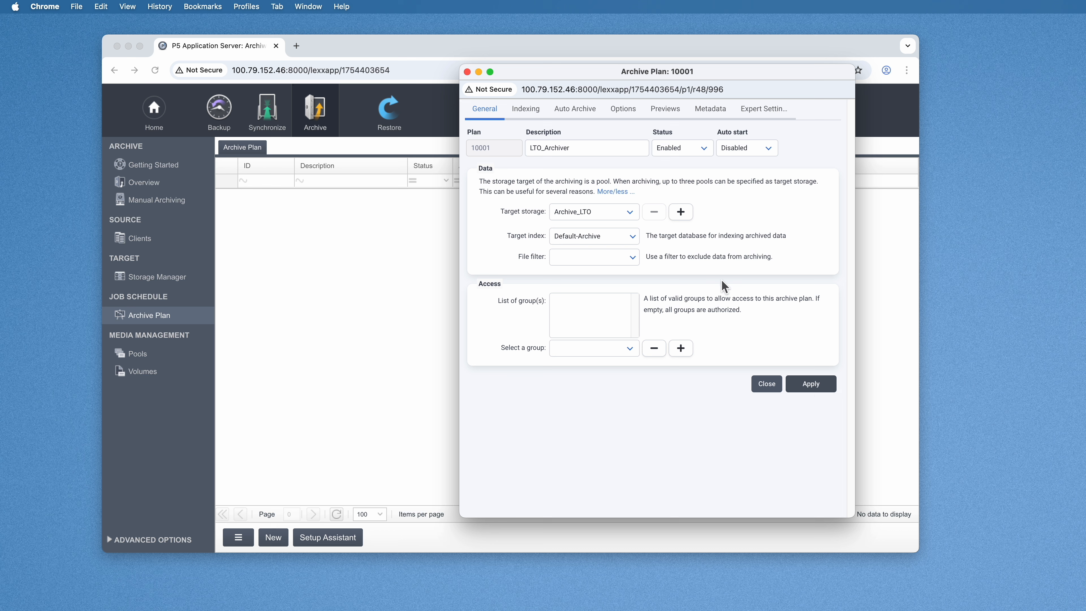
pyautogui.click(586, 112)
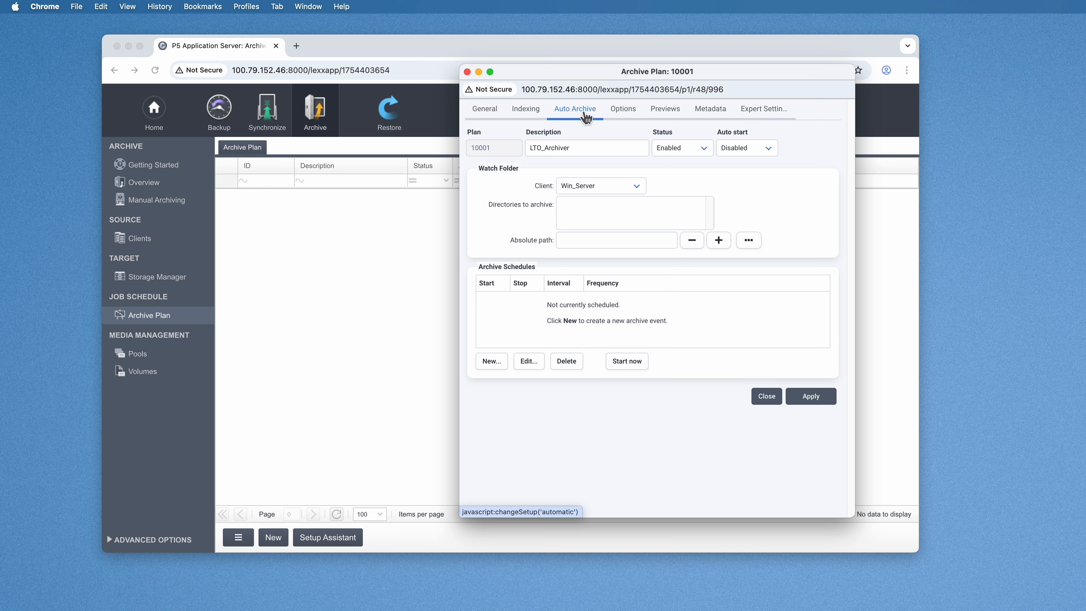
pyautogui.click(623, 112)
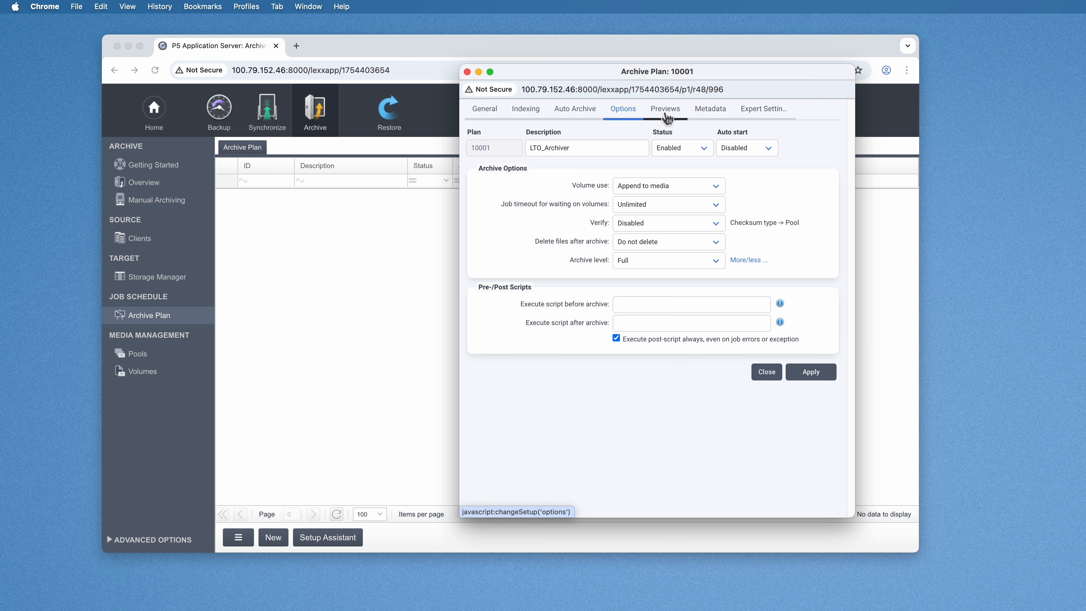
pyautogui.click(485, 111)
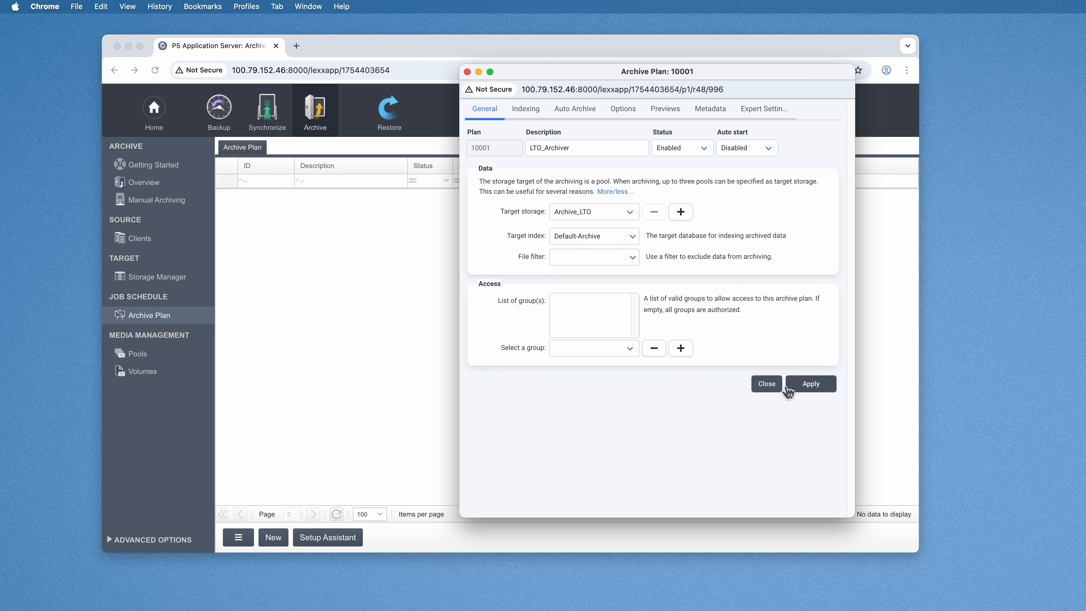
pyautogui.click(767, 384)
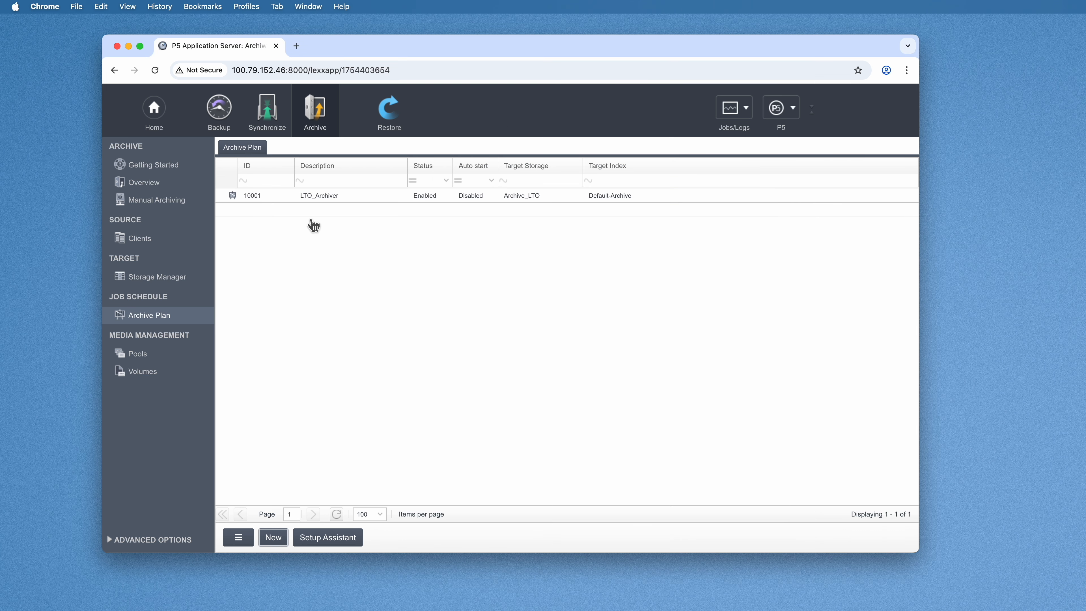
# Step: Check the LTO_Archiver entry in the plan list and the localhost and Win_Server clients available as archive sources
pyautogui.click(286, 197)
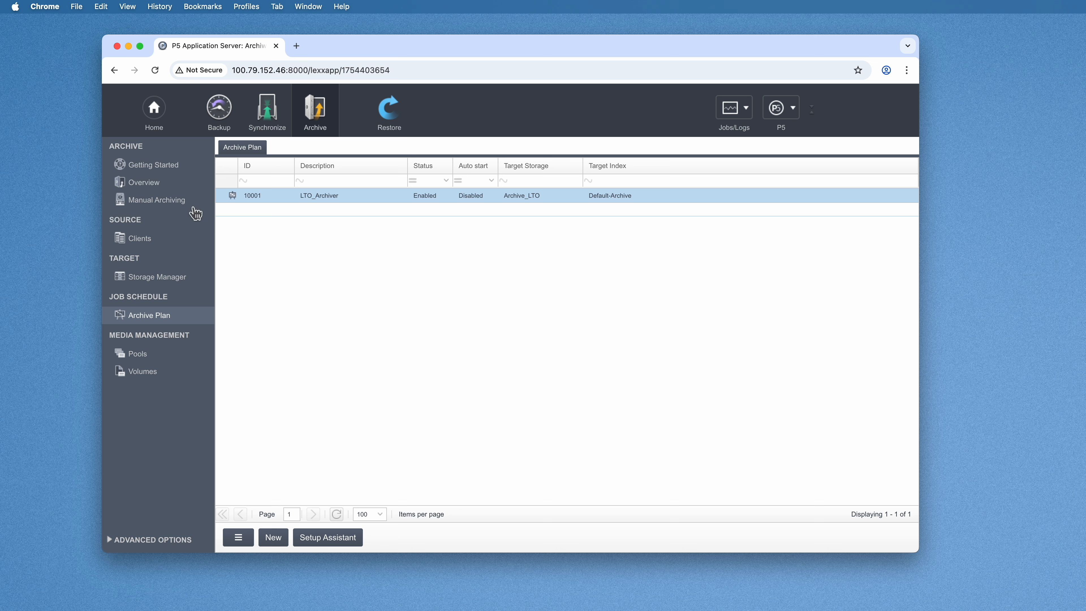
pyautogui.click(164, 208)
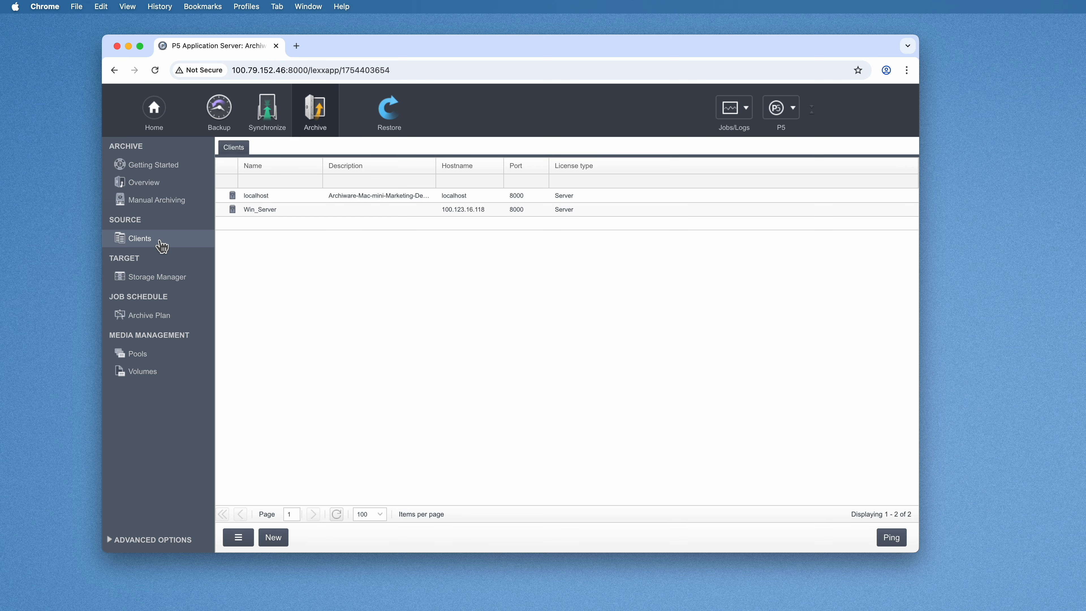
pyautogui.click(276, 200)
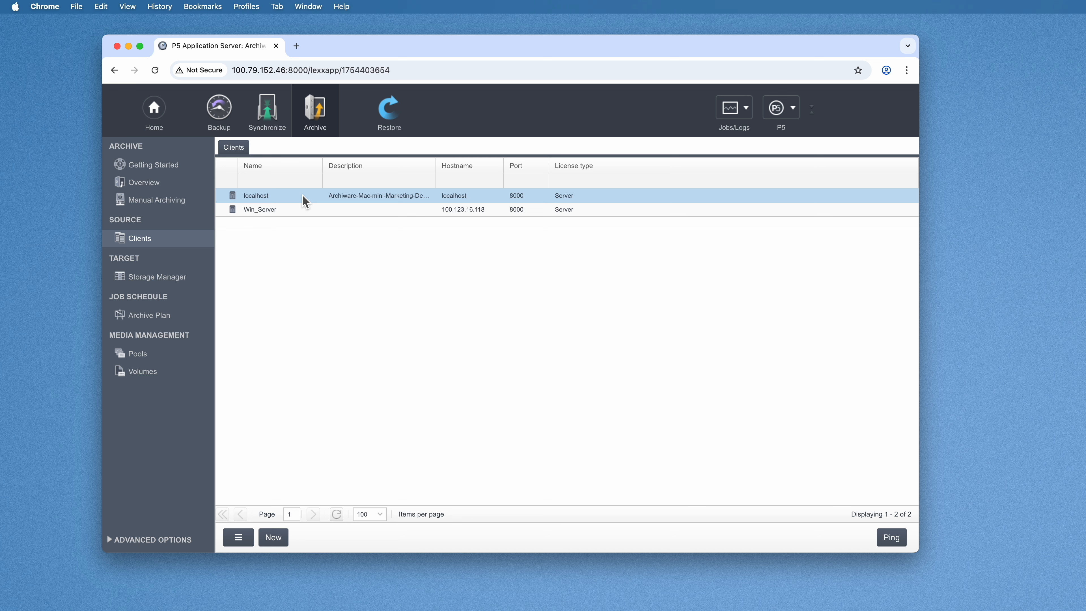
pyautogui.click(291, 210)
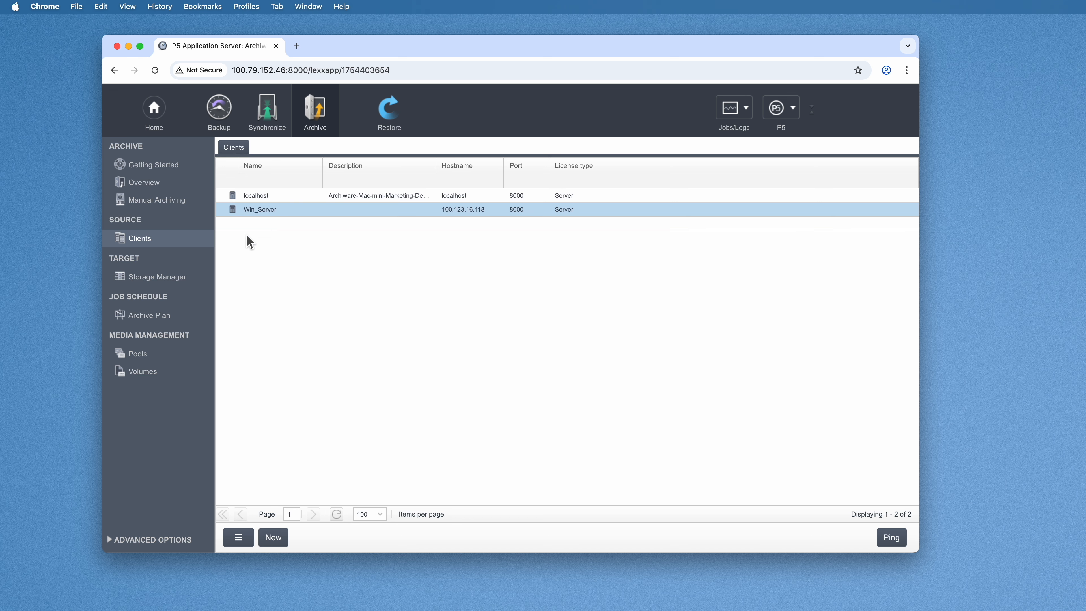
# Step: Examine the data sources offered for manual archiving, including the root folder listing of the localhost client
pyautogui.click(188, 208)
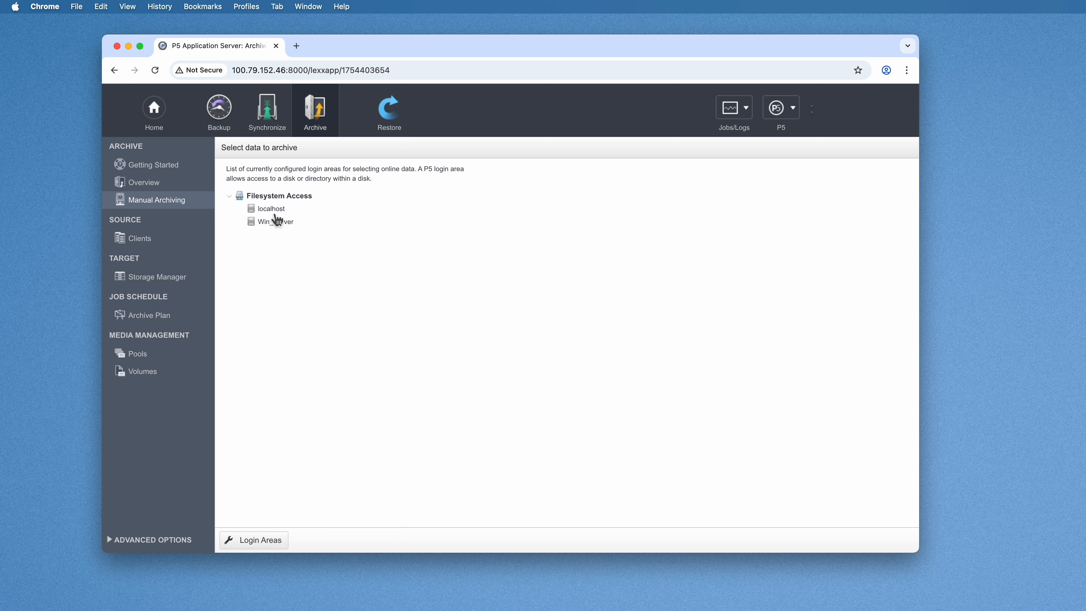
pyautogui.click(275, 216)
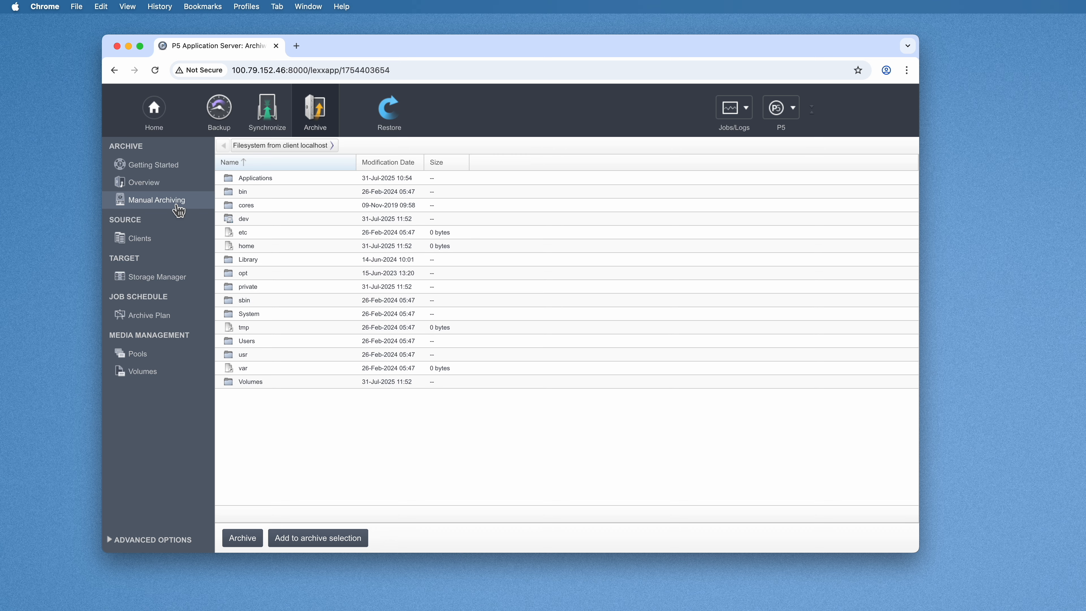
pyautogui.click(178, 205)
pyautogui.click(271, 223)
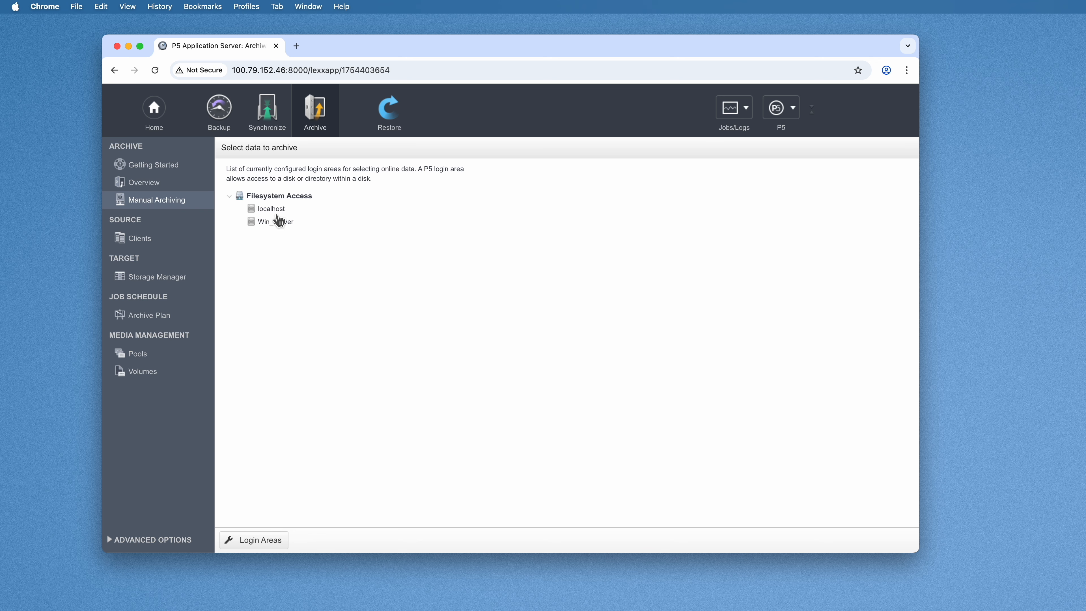
# Step: Browse the localhost filesystem for manual archiving down to Users/archiware/Desktop/DEMO FILES
pyautogui.click(272, 213)
pyautogui.doubleClick(273, 342)
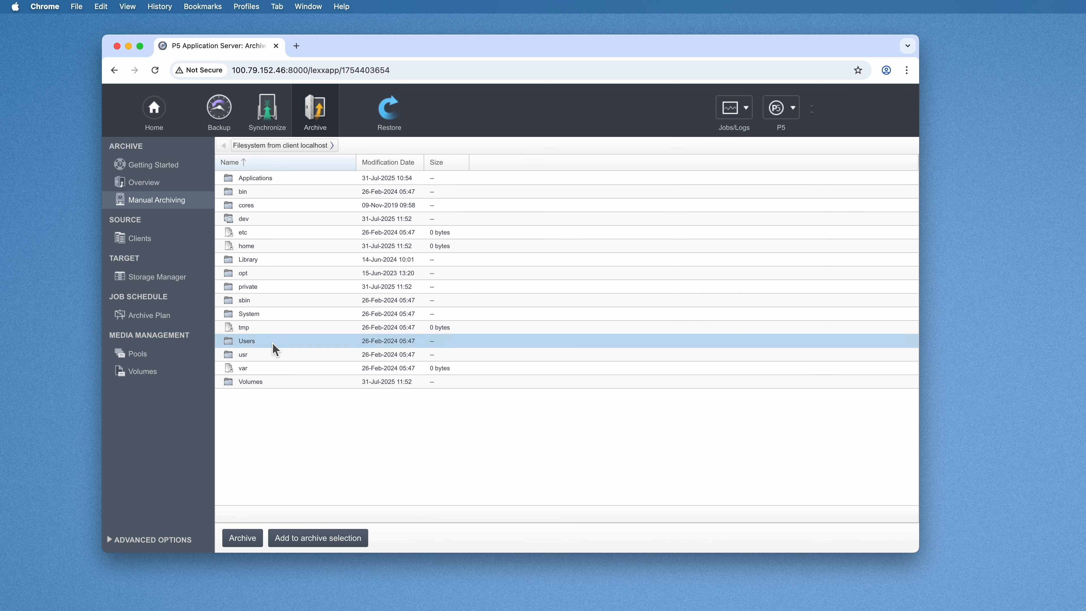
pyautogui.doubleClick(265, 183)
pyautogui.doubleClick(265, 190)
pyautogui.doubleClick(267, 220)
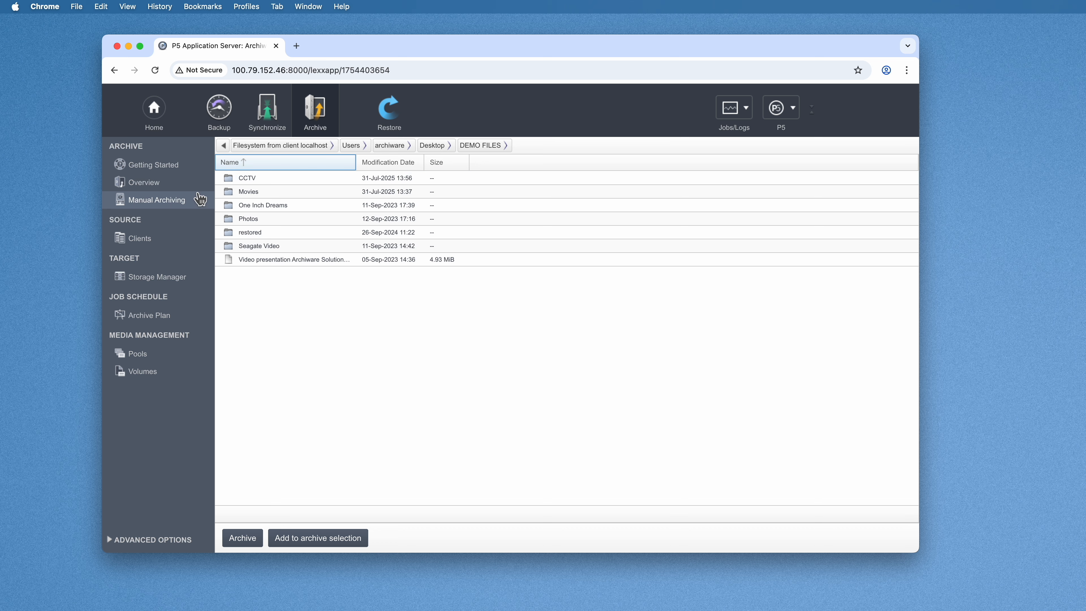
# Step: Reopen the localhost filesystem at its root and return to the list of data sources for manual archiving
pyautogui.click(168, 208)
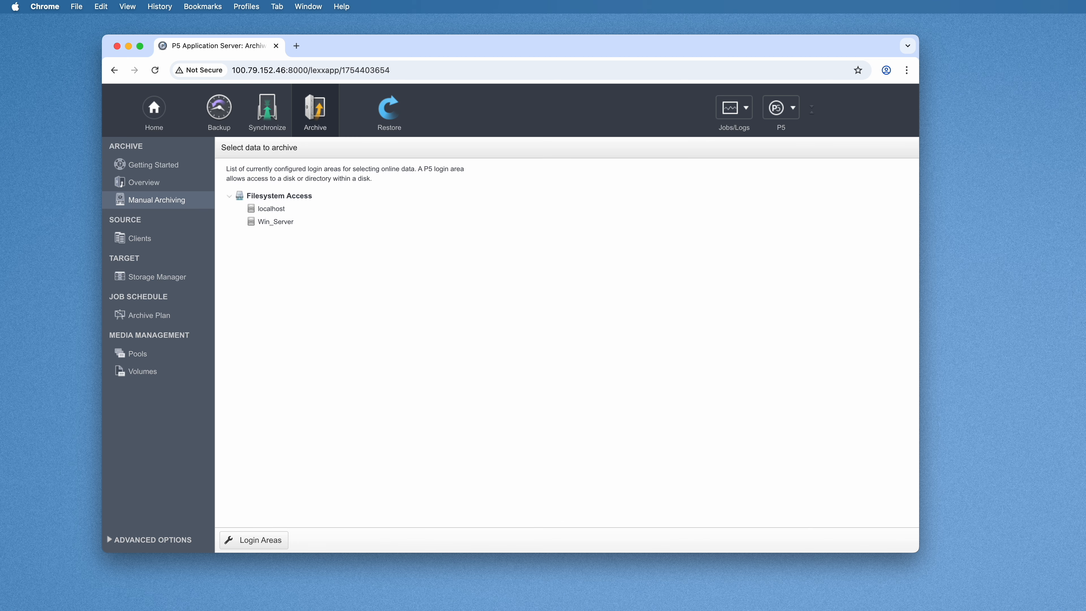
pyautogui.click(269, 214)
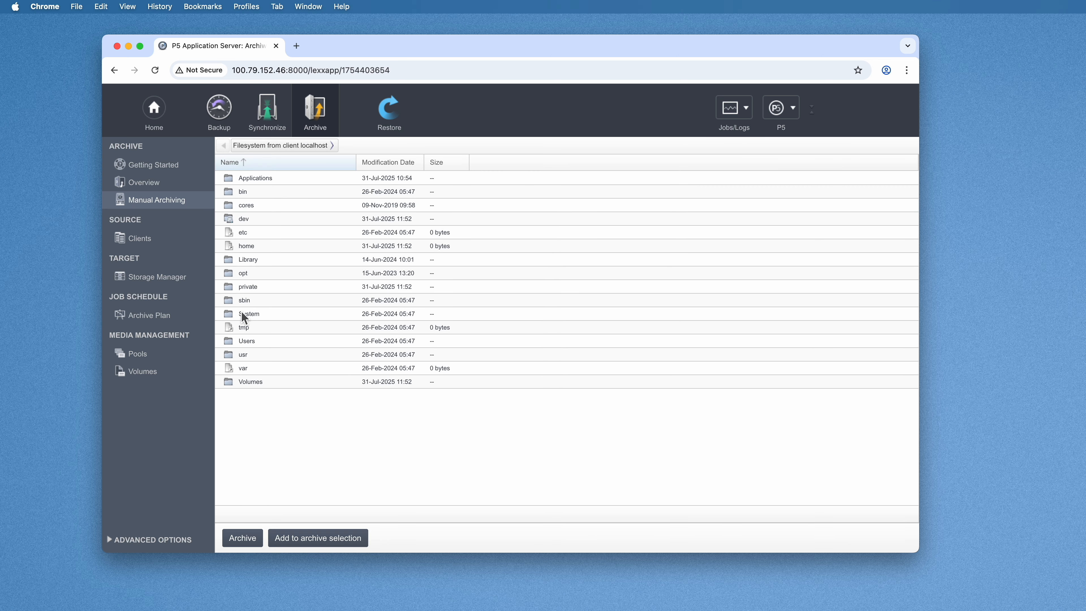
pyautogui.click(167, 209)
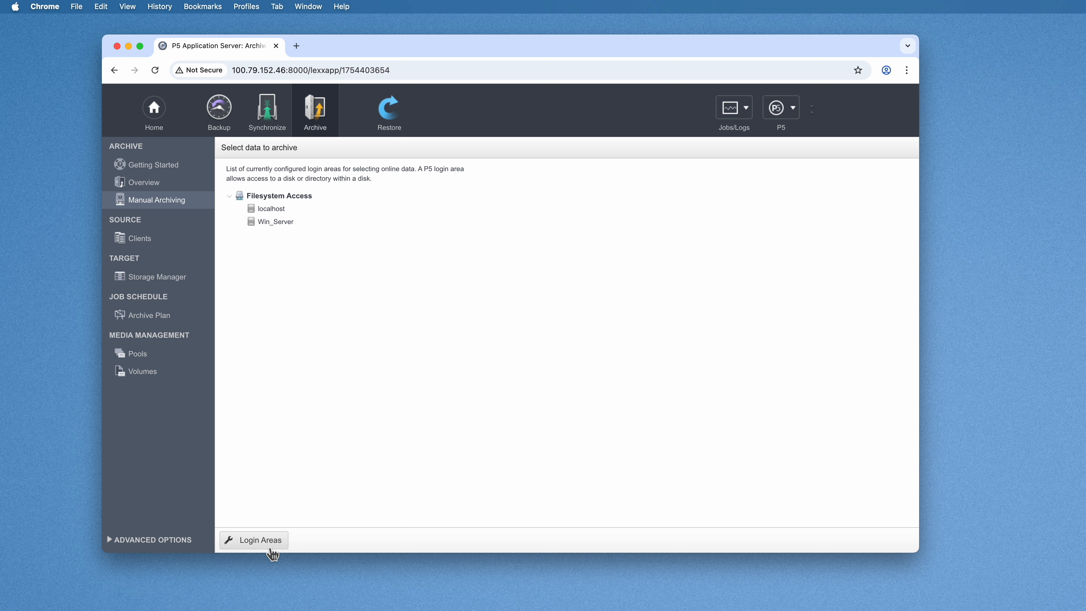
# Step: Create a new login area from the advanced options with the description DEMO CONTENT
pyautogui.click(164, 543)
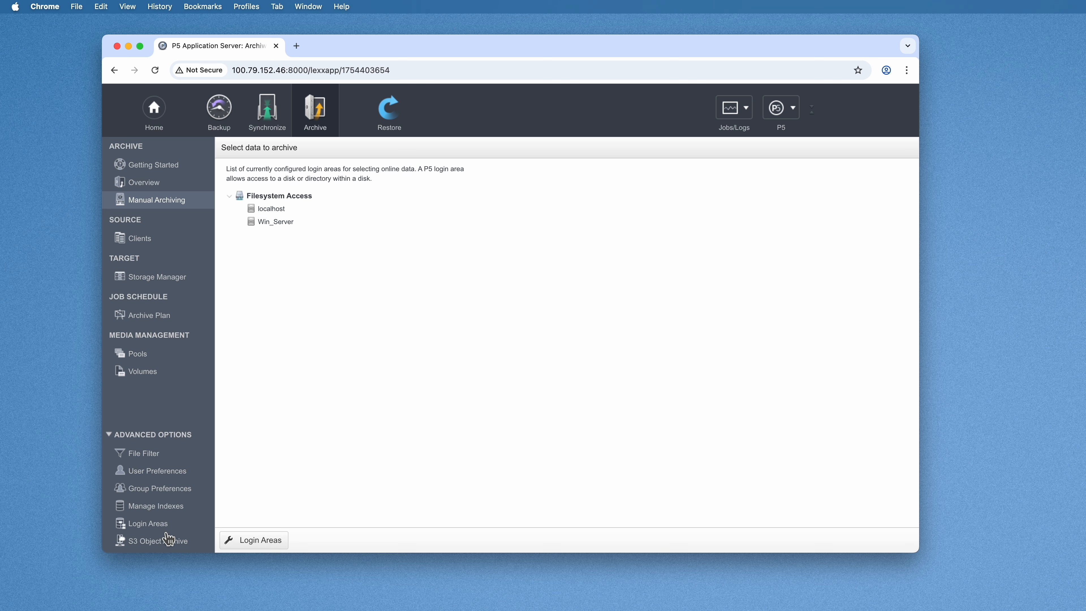
pyautogui.click(150, 531)
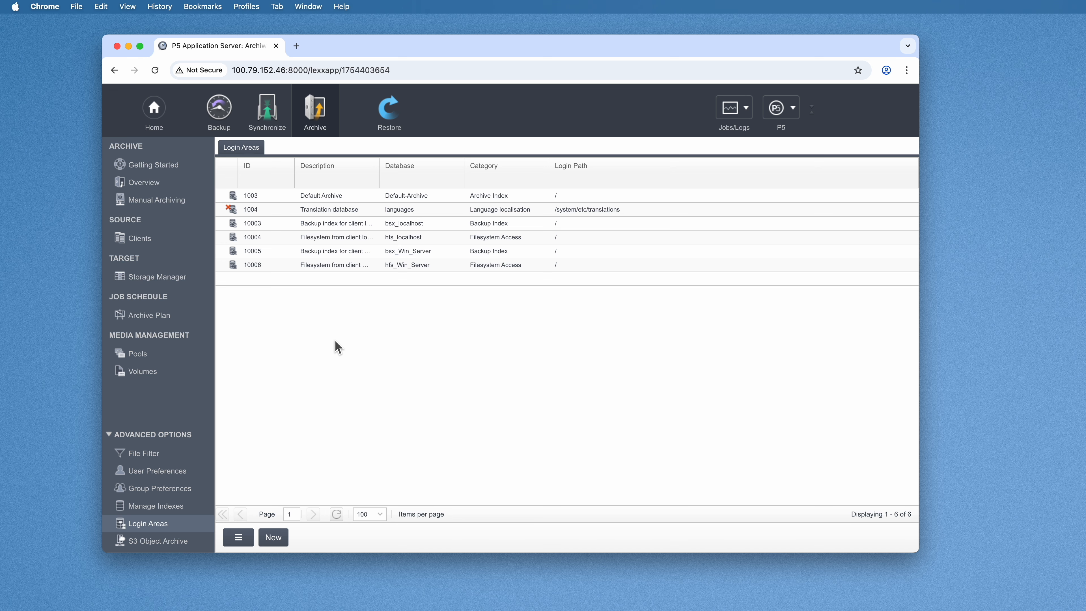
pyautogui.click(282, 540)
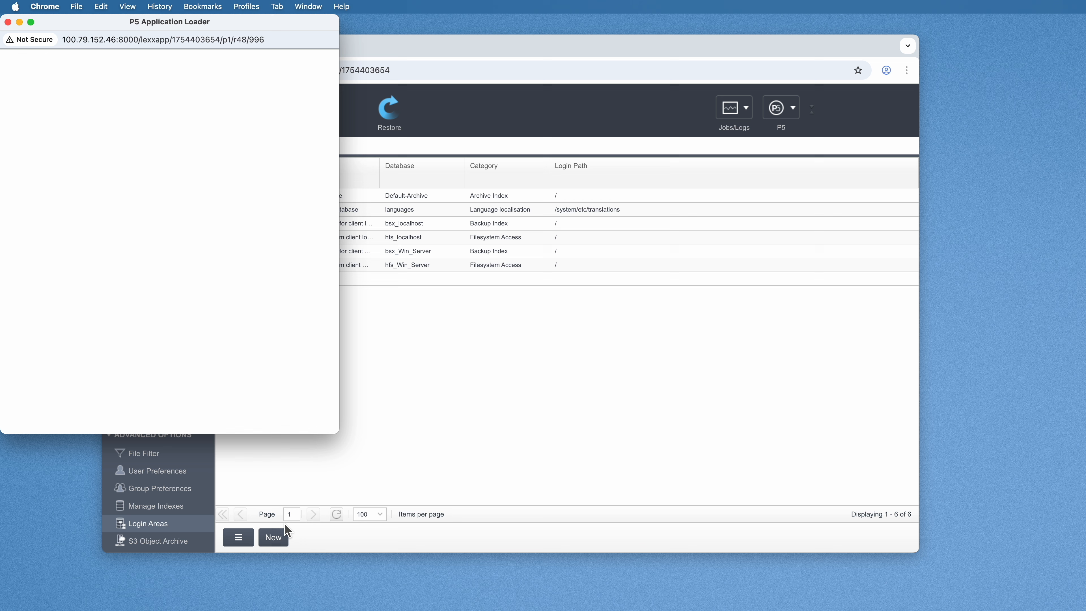
pyautogui.moveTo(72, 17); pyautogui.dragTo(542, 53)
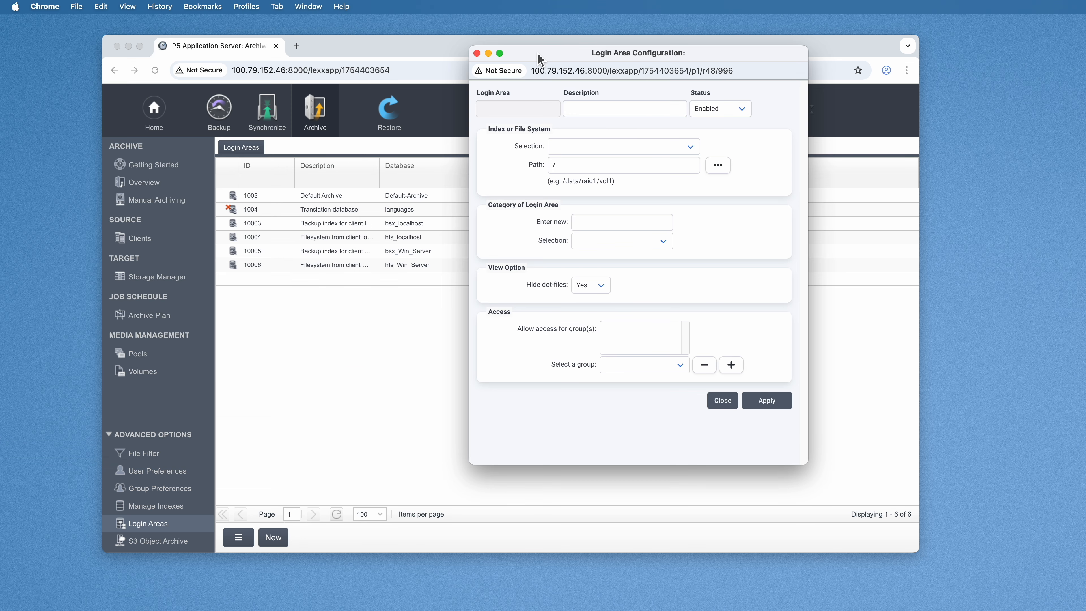
pyautogui.click(604, 110)
pyautogui.write('DEMO')
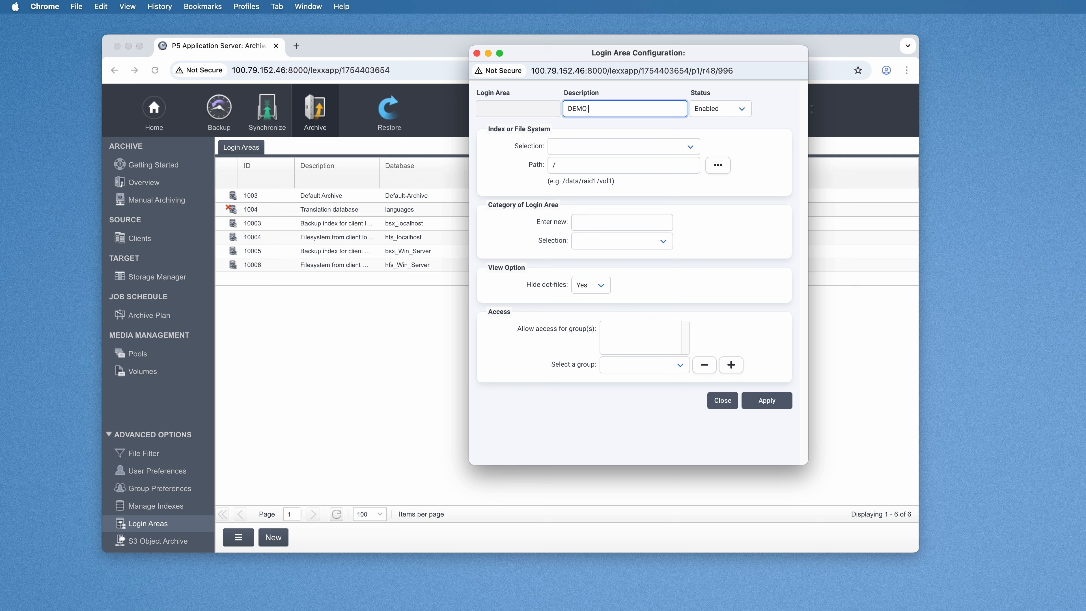
pyautogui.write(' CONTENT')
# Step: Set the login area's index or file system to hfs_localhost (Online database for client localhost)
pyautogui.click(650, 147)
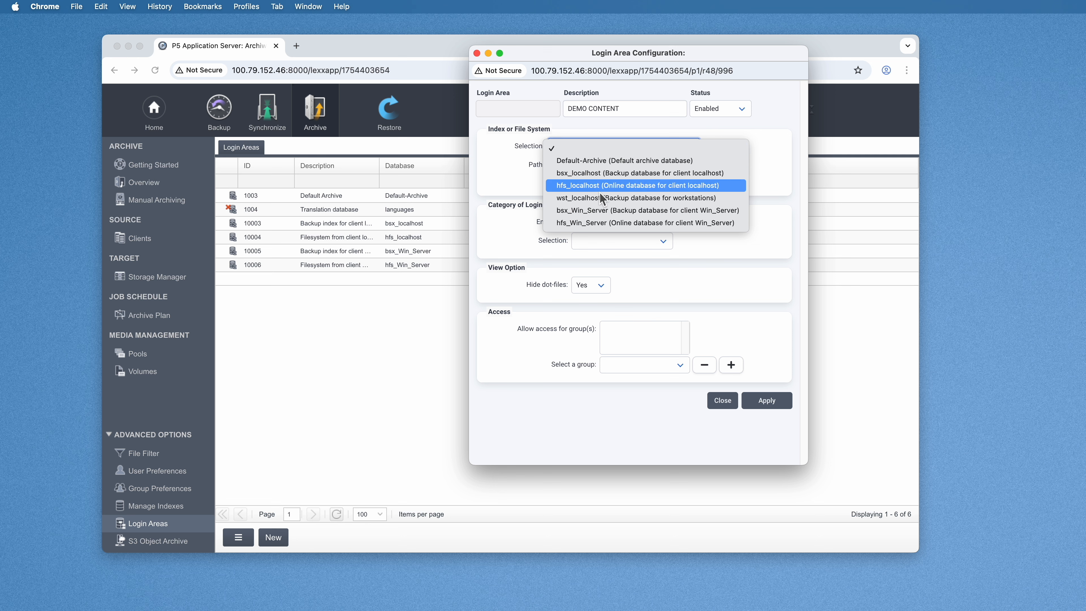
pyautogui.click(580, 189)
pyautogui.click(589, 150)
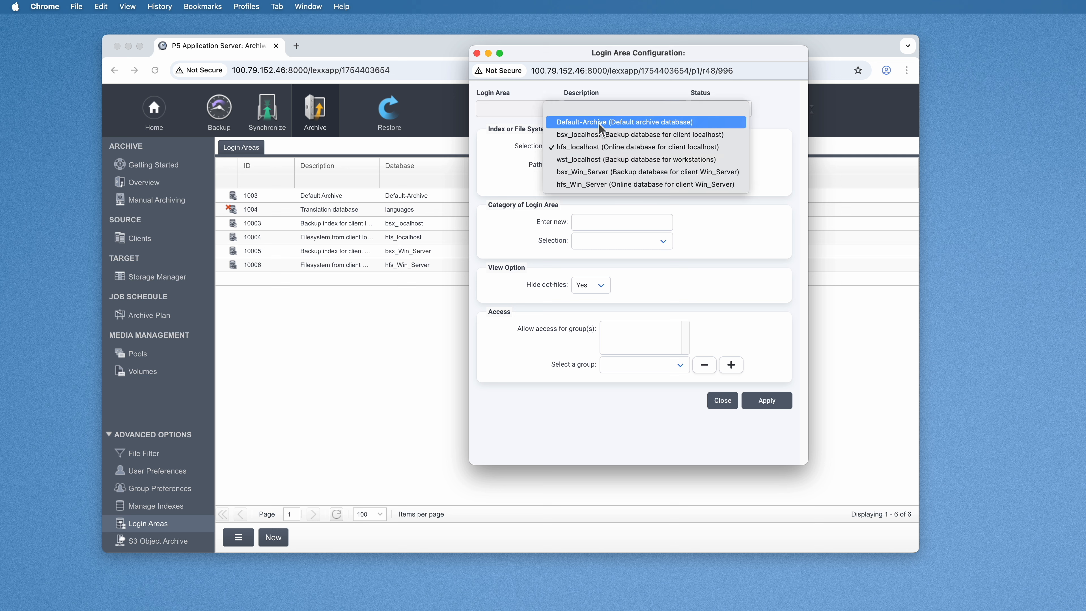
pyautogui.click(581, 149)
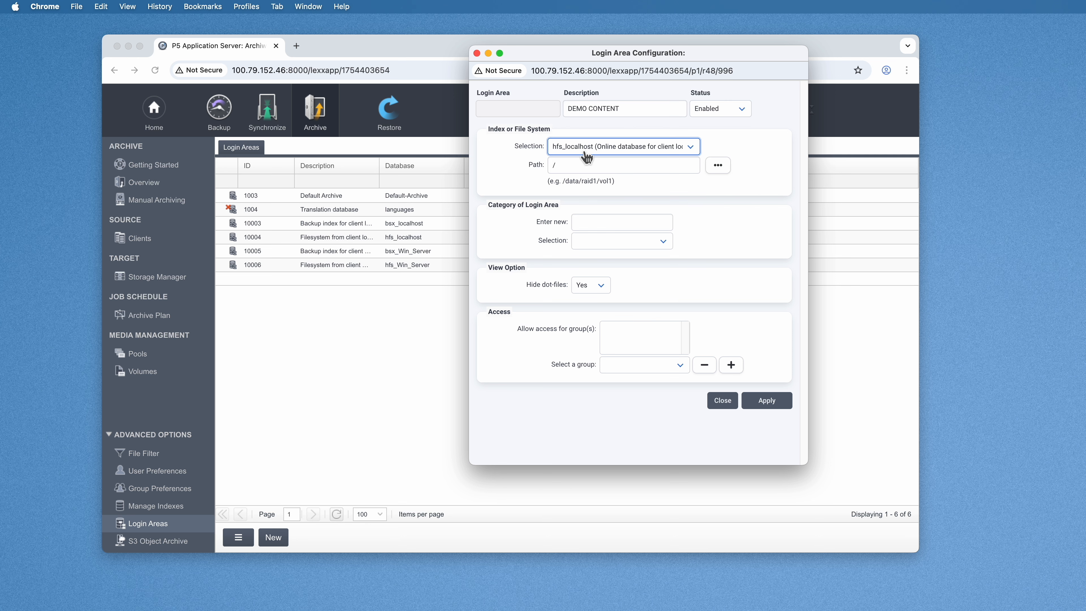
pyautogui.click(601, 151)
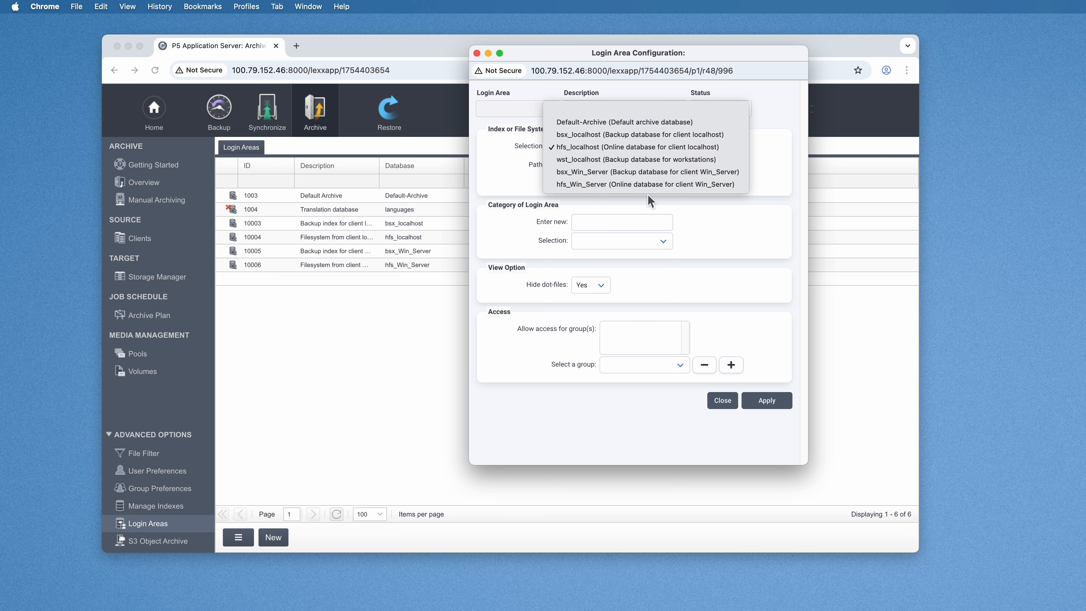
pyautogui.click(586, 147)
# Step: Set the login area's path to the folder /Users/archiware/Desktop/DEMO FILES on the localhost client
pyautogui.click(590, 164)
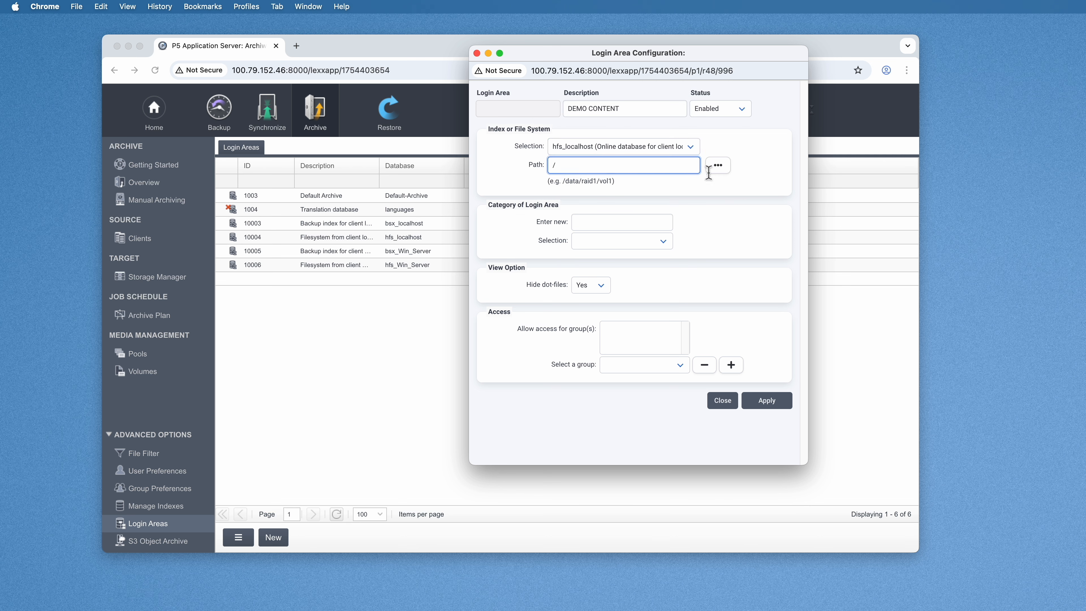
pyautogui.click(722, 167)
pyautogui.doubleClick(196, 217)
pyautogui.doubleClick(159, 80)
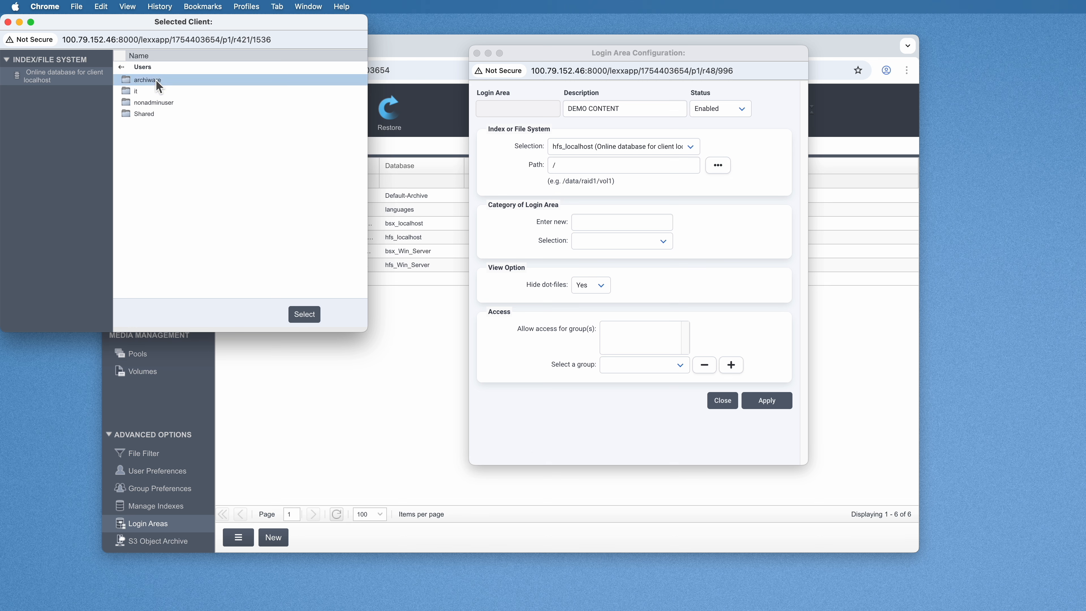
pyautogui.doubleClick(156, 91)
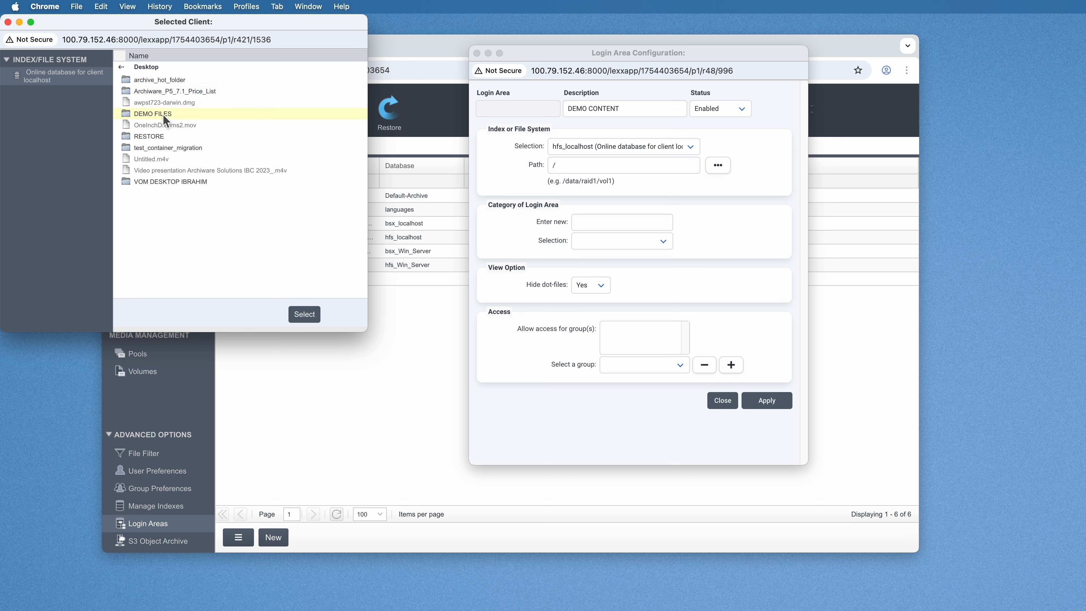
pyautogui.click(162, 113)
pyautogui.click(304, 314)
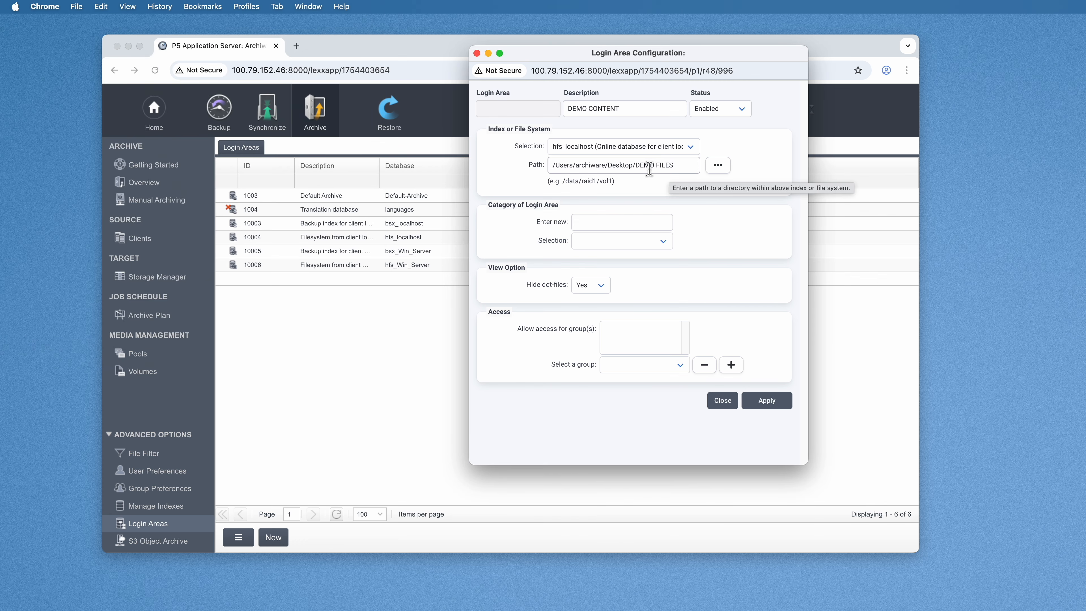
# Step: Change the login area's description to DEMO FILES, save the configuration and close it
pyautogui.moveTo(636, 166); pyautogui.dragTo(690, 167)
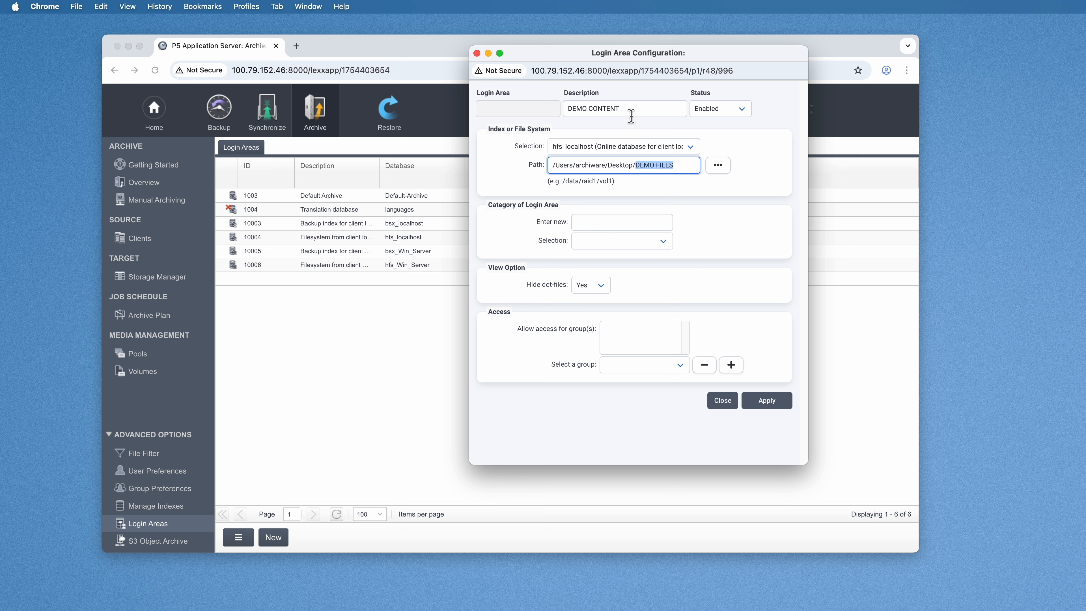
pyautogui.doubleClick(609, 112)
pyautogui.write('FILES')
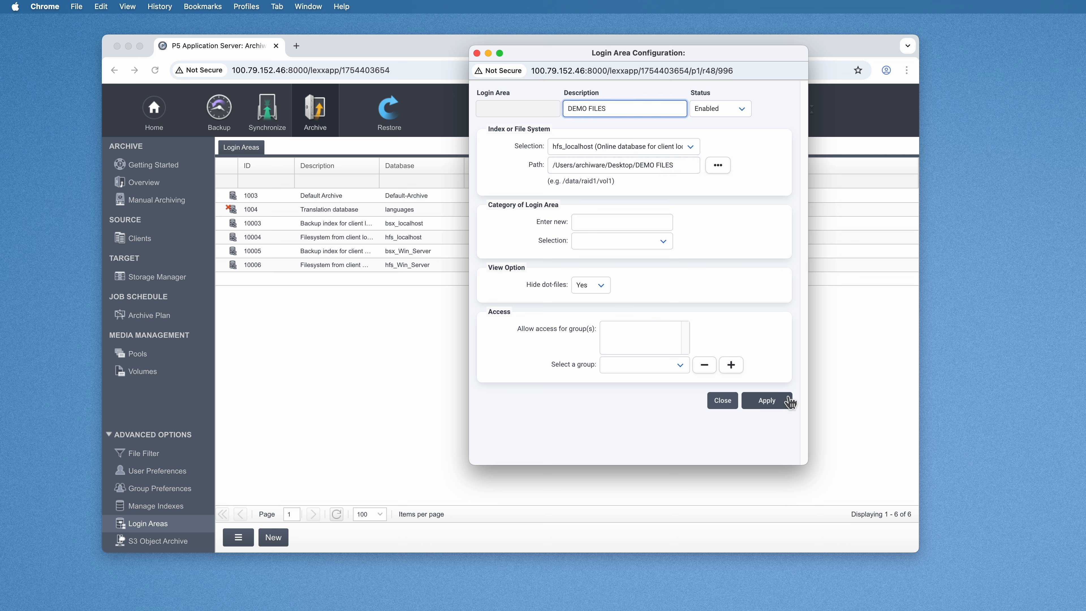
pyautogui.click(785, 414)
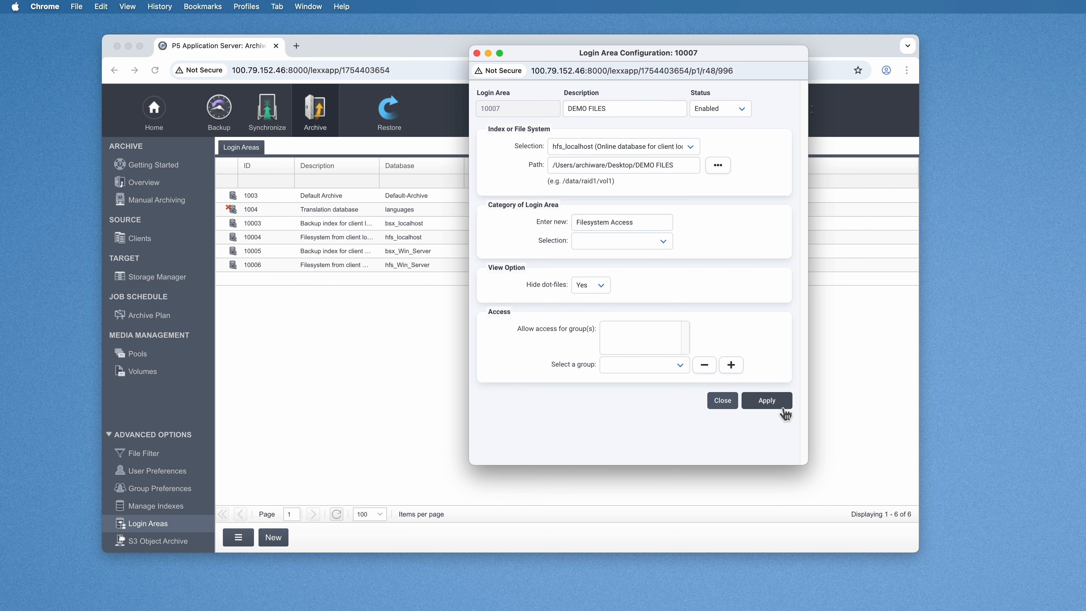
pyautogui.click(727, 405)
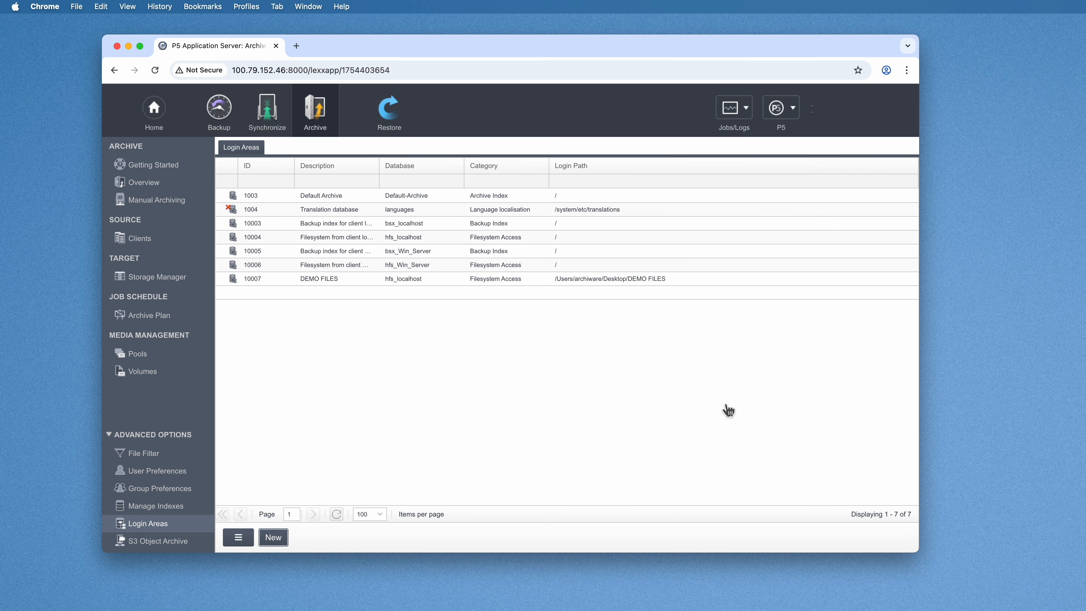
# Step: Browse the contents of the DEMO FILES login area in manual archiving and return to the list of login areas
pyautogui.click(324, 283)
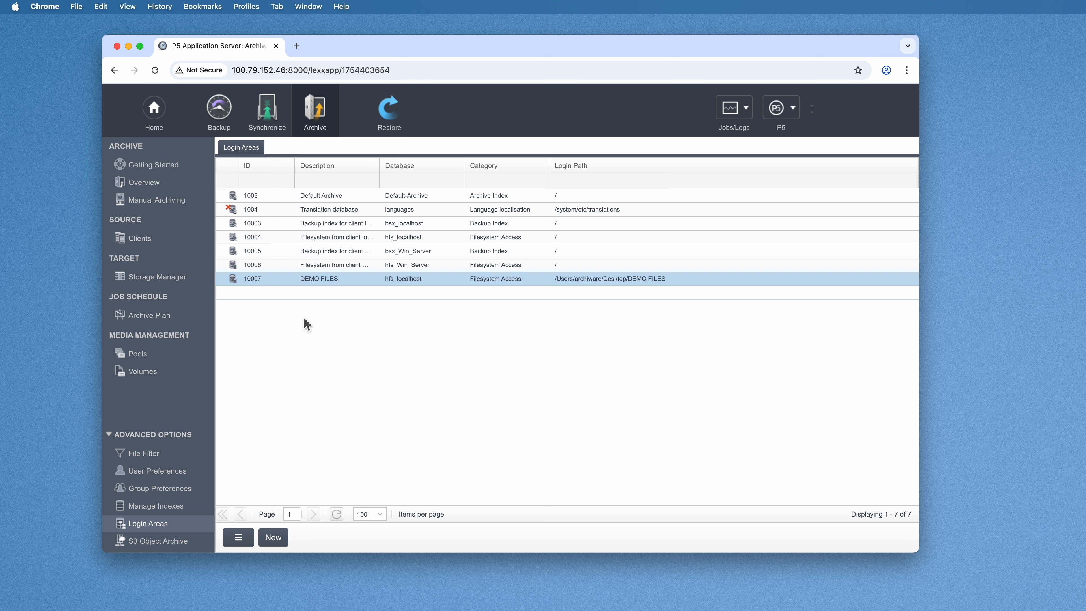
pyautogui.click(164, 208)
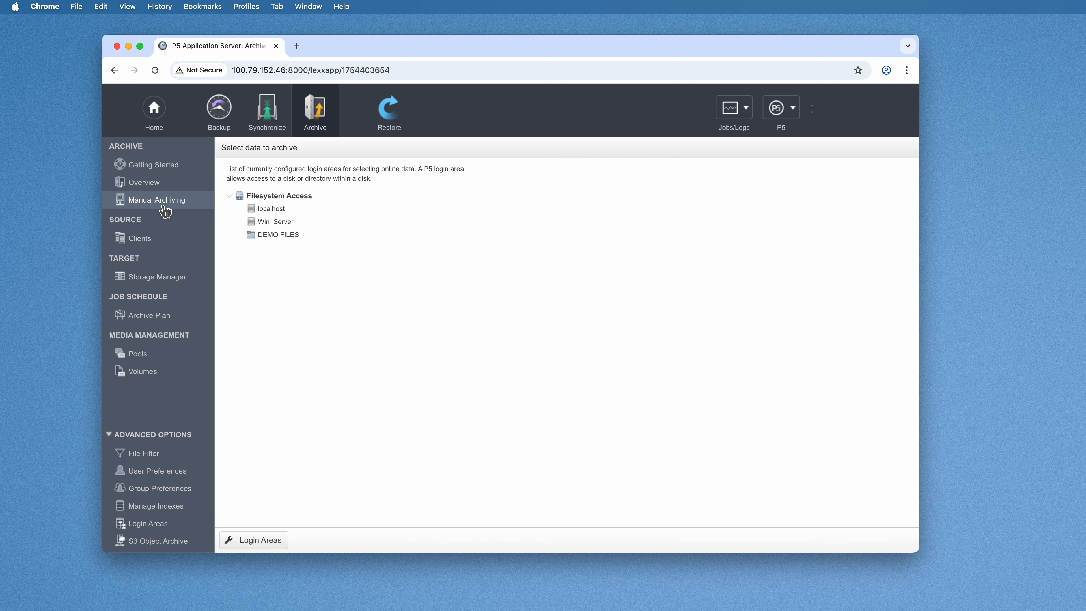
pyautogui.click(286, 241)
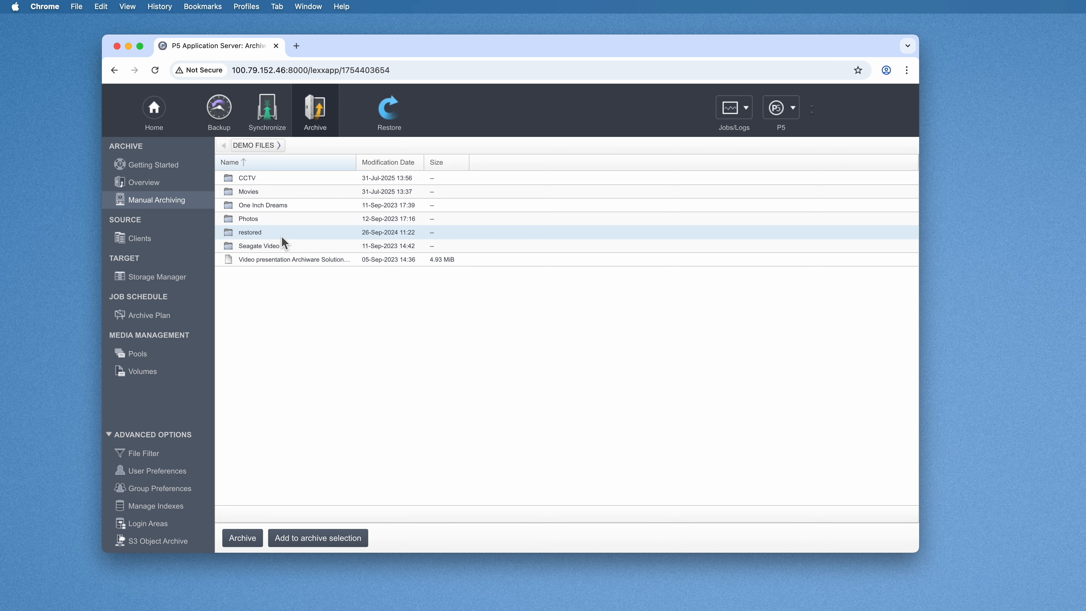
pyautogui.click(167, 210)
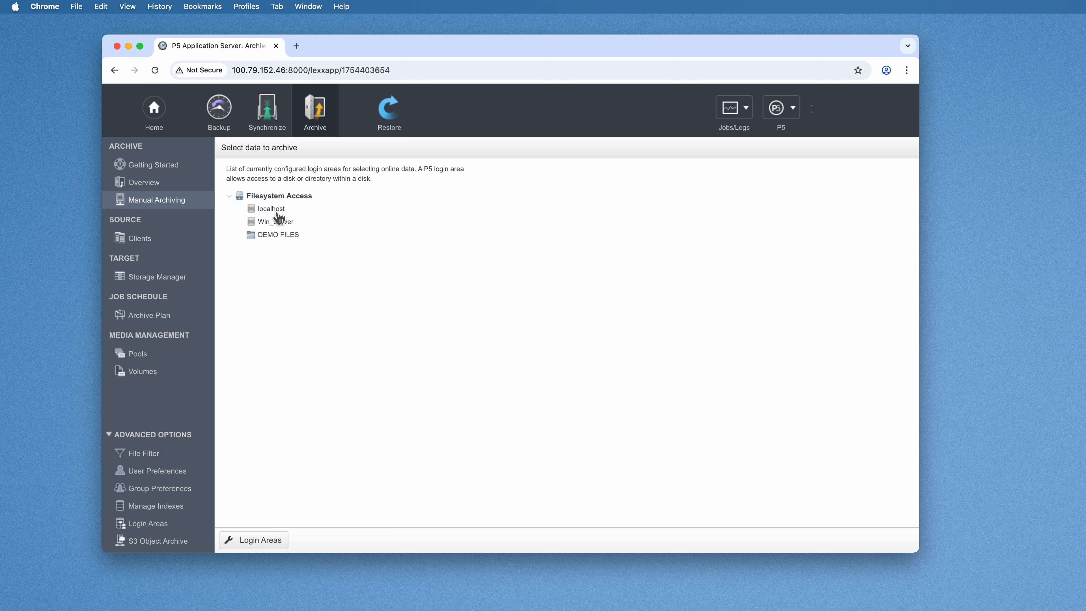
# Step: Disable login area 10004, the hfs_localhost filesystem access with login path /, in the login area configuration
pyautogui.click(250, 538)
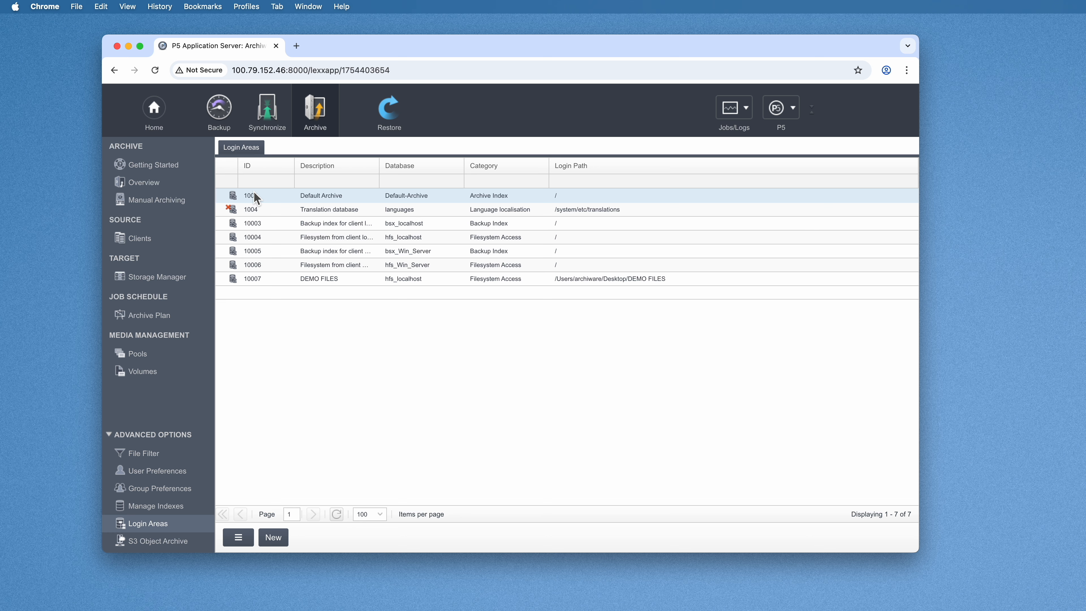
pyautogui.click(279, 238)
pyautogui.rightClick(279, 238)
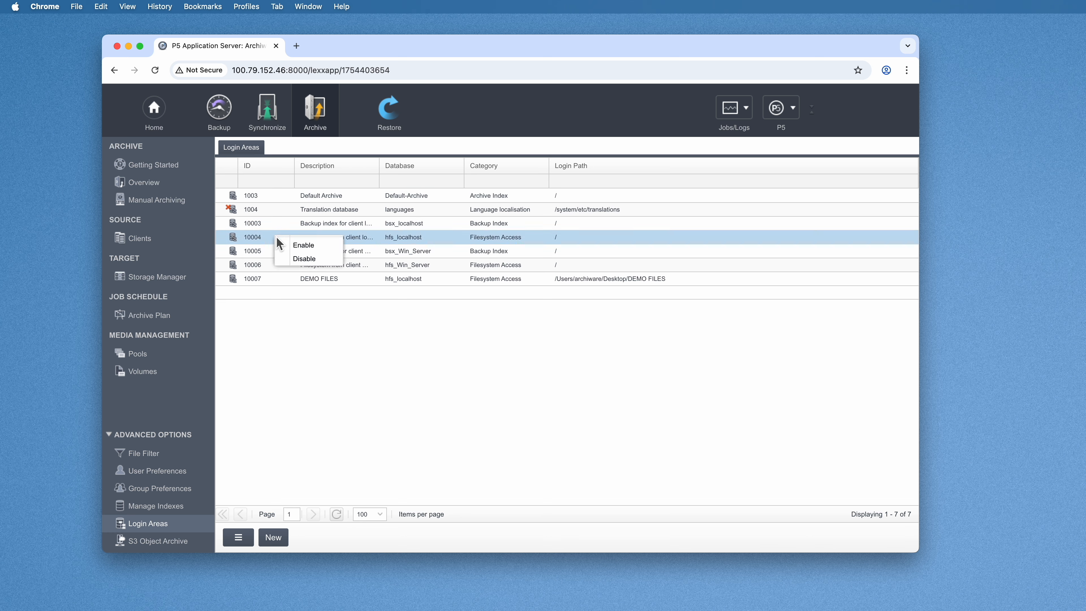
pyautogui.click(315, 265)
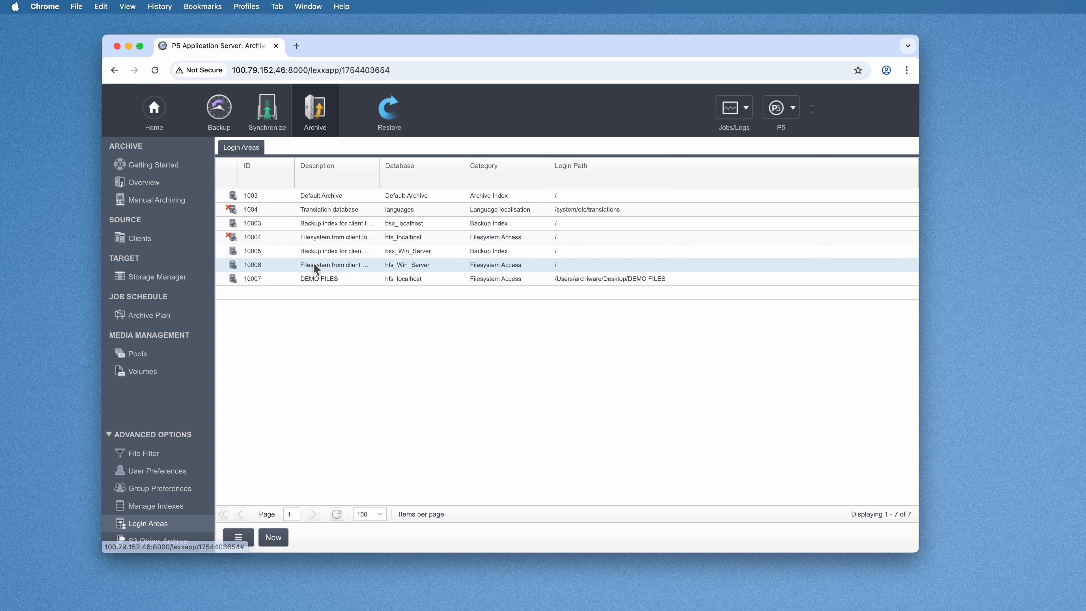
# Step: In manual archiving, add the folders Best Views Archive 2023 and Photos Historic Engines from DEMO FILES/Photos to the archive selection
pyautogui.click(165, 200)
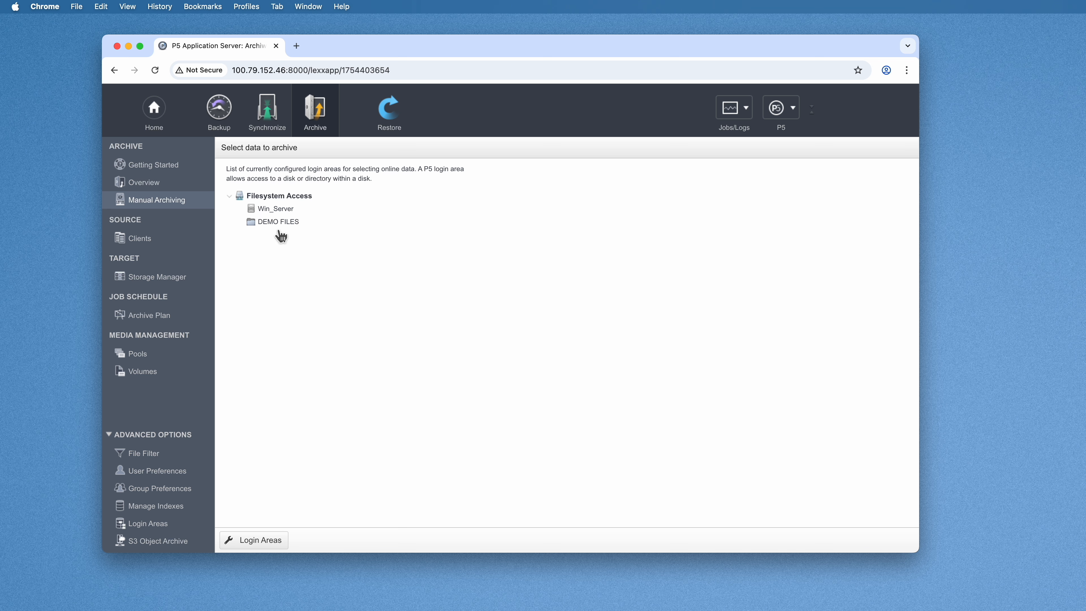
pyautogui.click(277, 223)
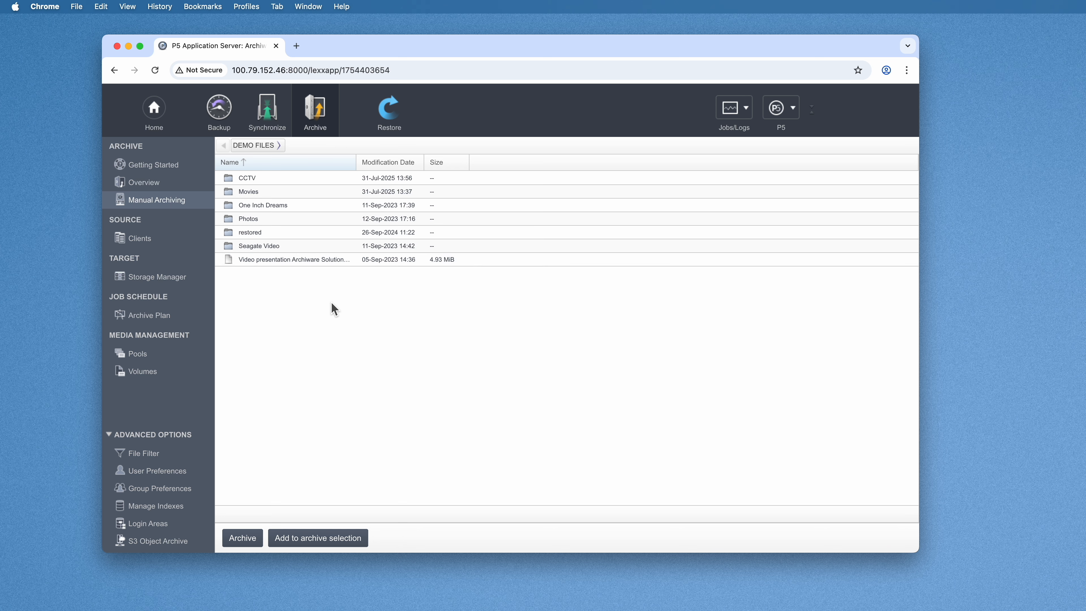
pyautogui.doubleClick(302, 228)
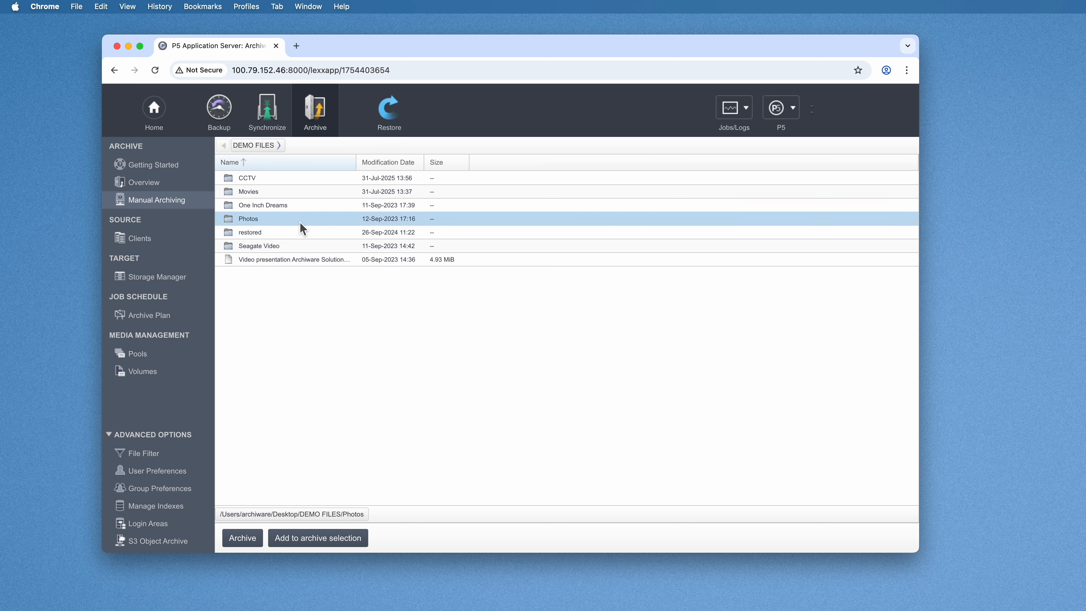
pyautogui.click(282, 179)
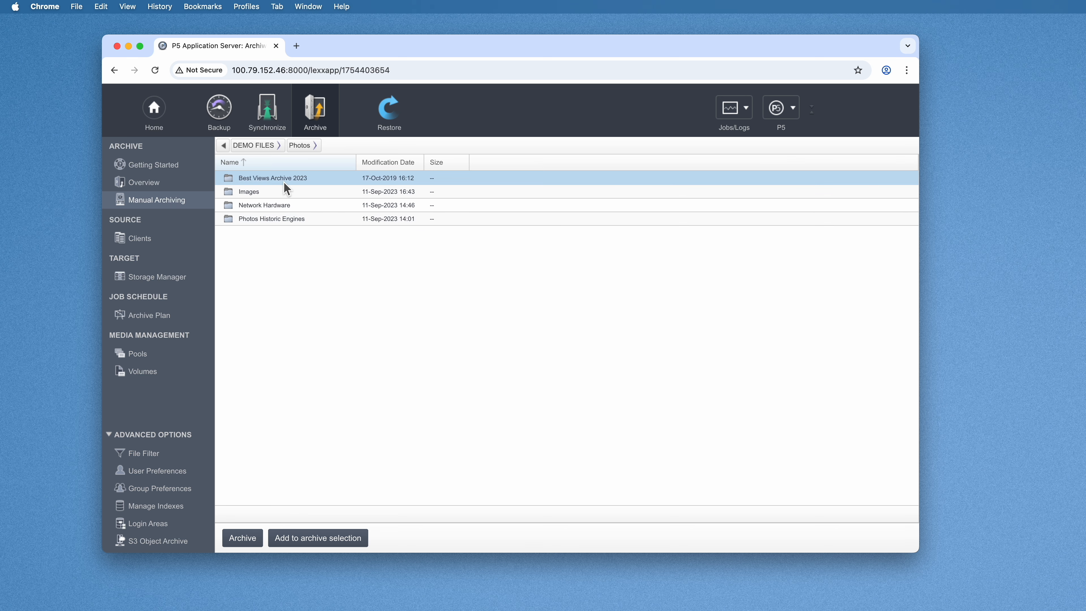
pyautogui.keyDown('super'); pyautogui.click(289, 221); pyautogui.keyUp('super')
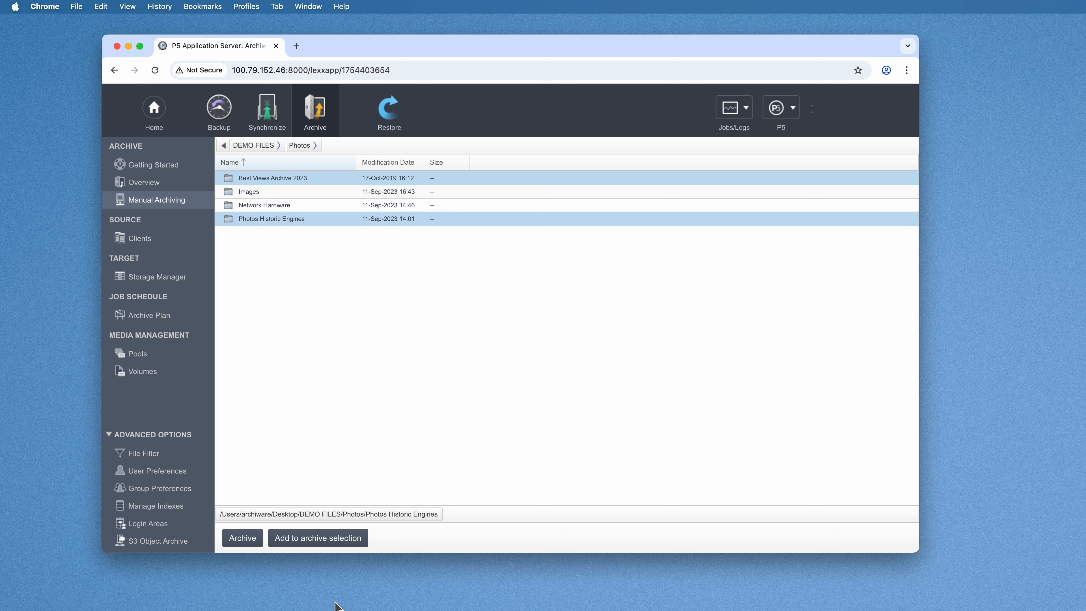
pyautogui.click(318, 539)
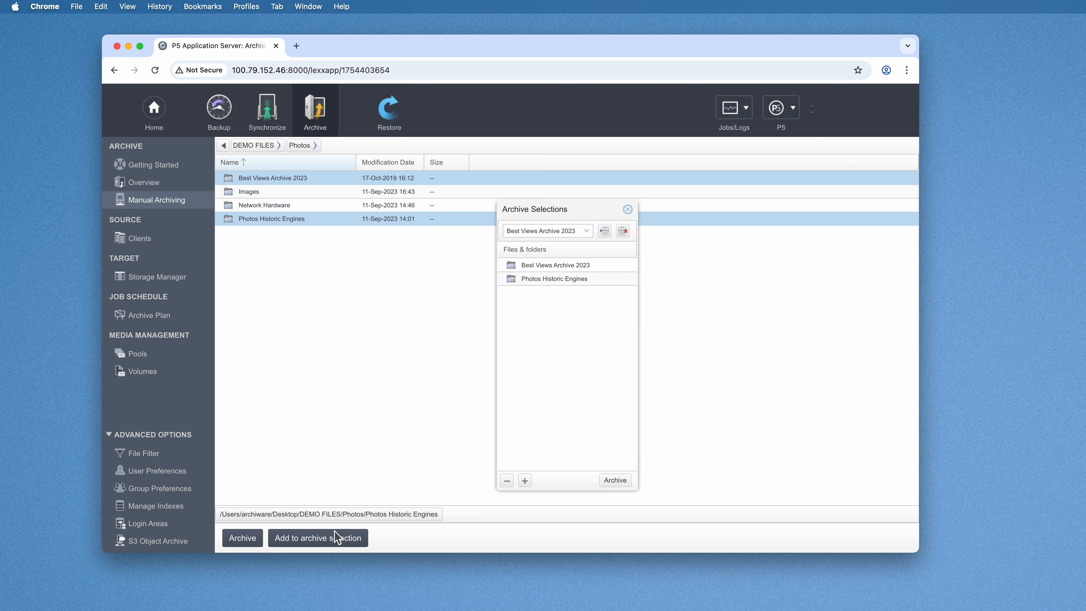
pyautogui.moveTo(564, 216); pyautogui.dragTo(647, 184)
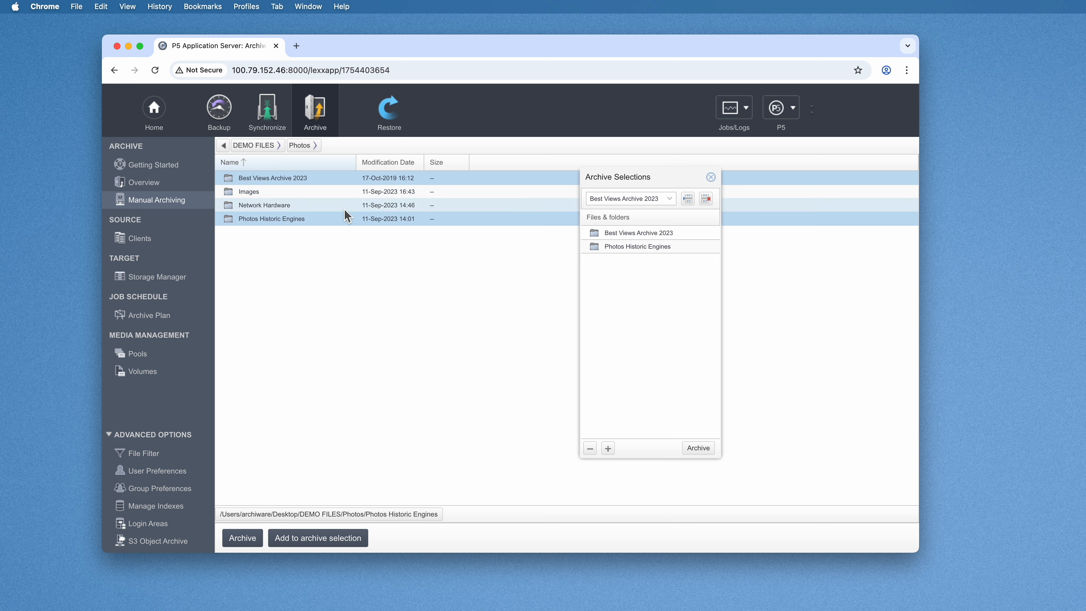
# Step: Add the eight CCTV files from 2018-03-07.16-50-01.16-55-00.bus through 2018-03-07.16-50-05.16-55-05.hospital to the archive selection
pyautogui.click(275, 150)
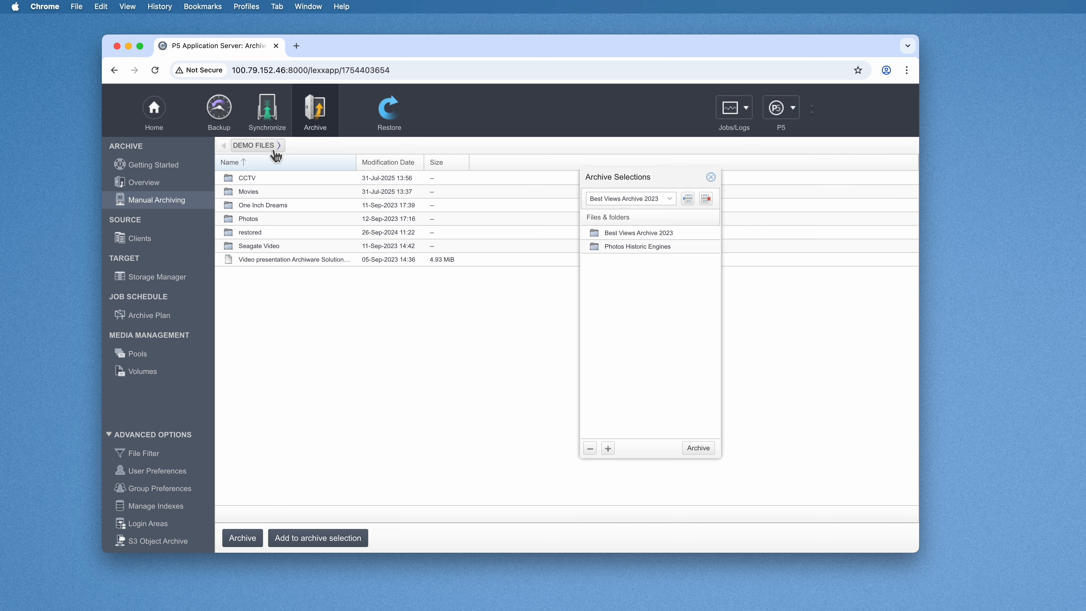
pyautogui.doubleClick(274, 187)
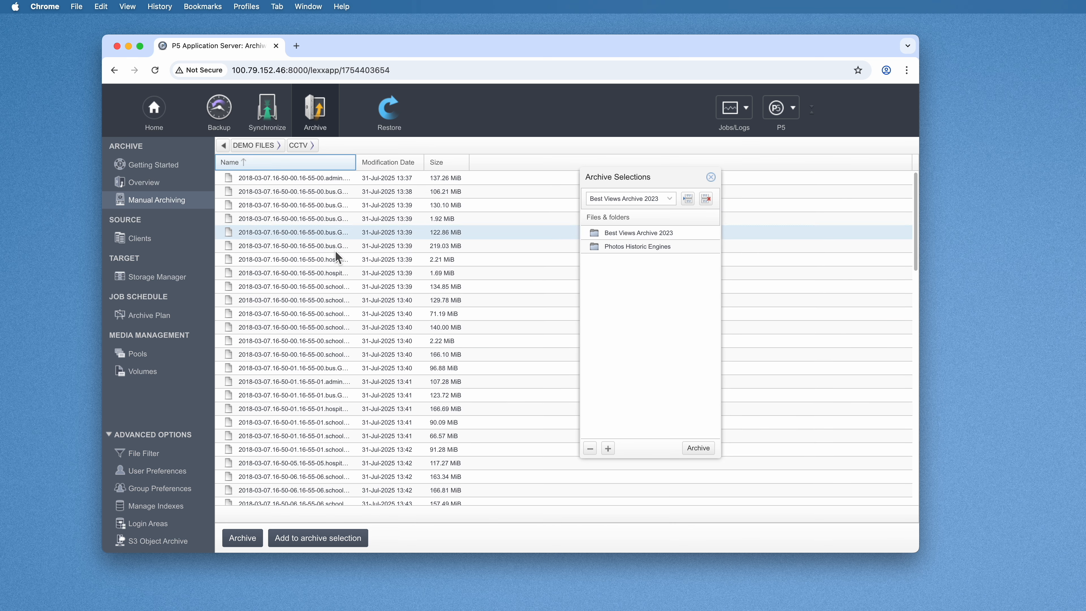
pyautogui.click(302, 369)
pyautogui.keyDown('shift'); pyautogui.click(298, 464); pyautogui.keyUp('shift')
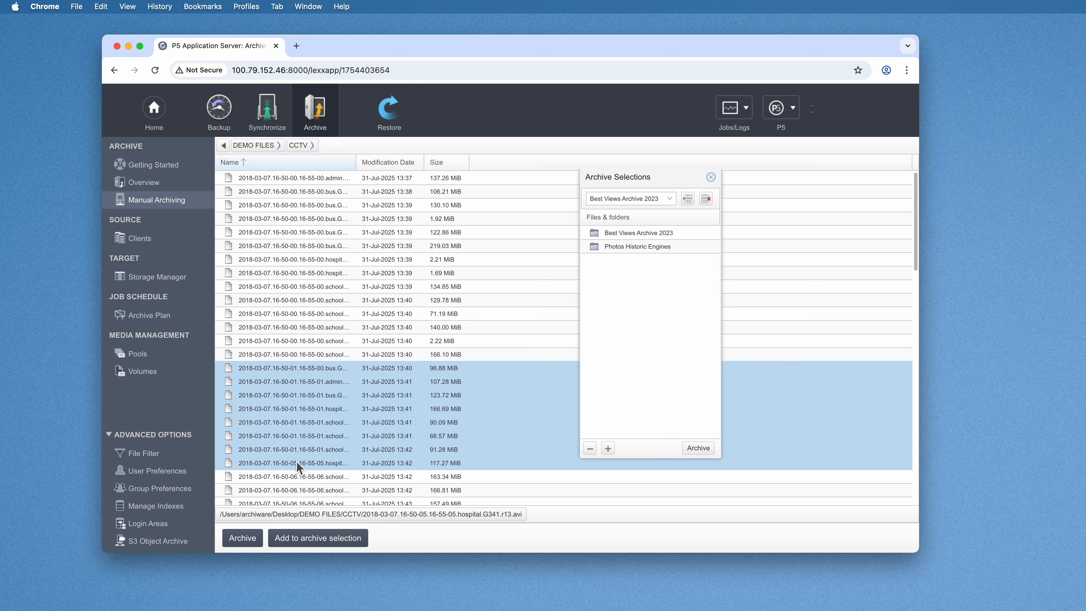
pyautogui.click(613, 450)
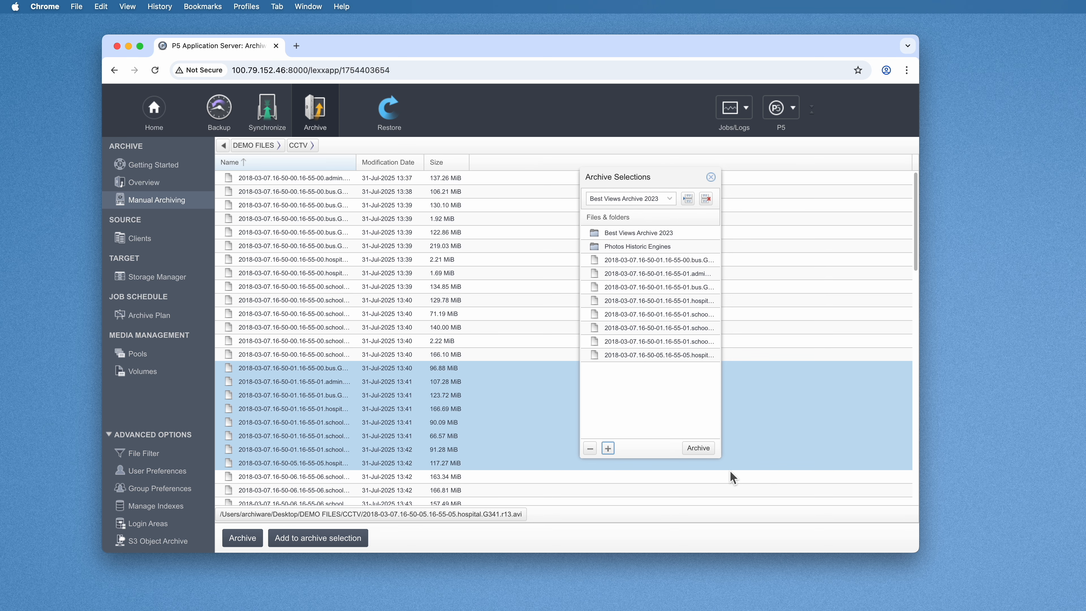
# Step: Open the archive options for the selection and choose the LTO_Archiver plan, leaving the location within the index unspecified
pyautogui.click(701, 449)
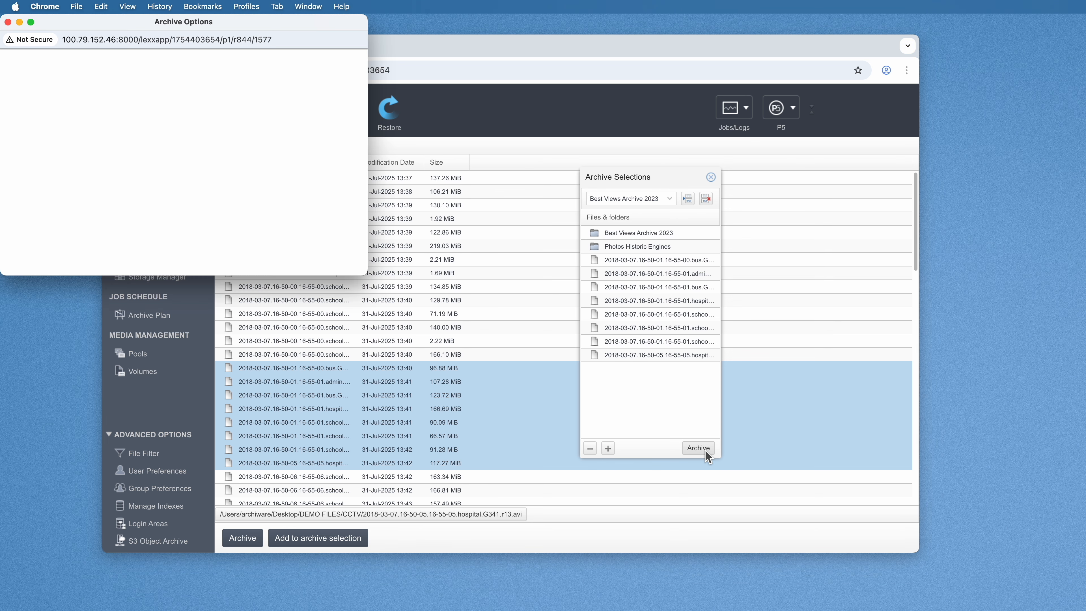
pyautogui.moveTo(117, 24); pyautogui.dragTo(376, 121)
pyautogui.click(441, 192)
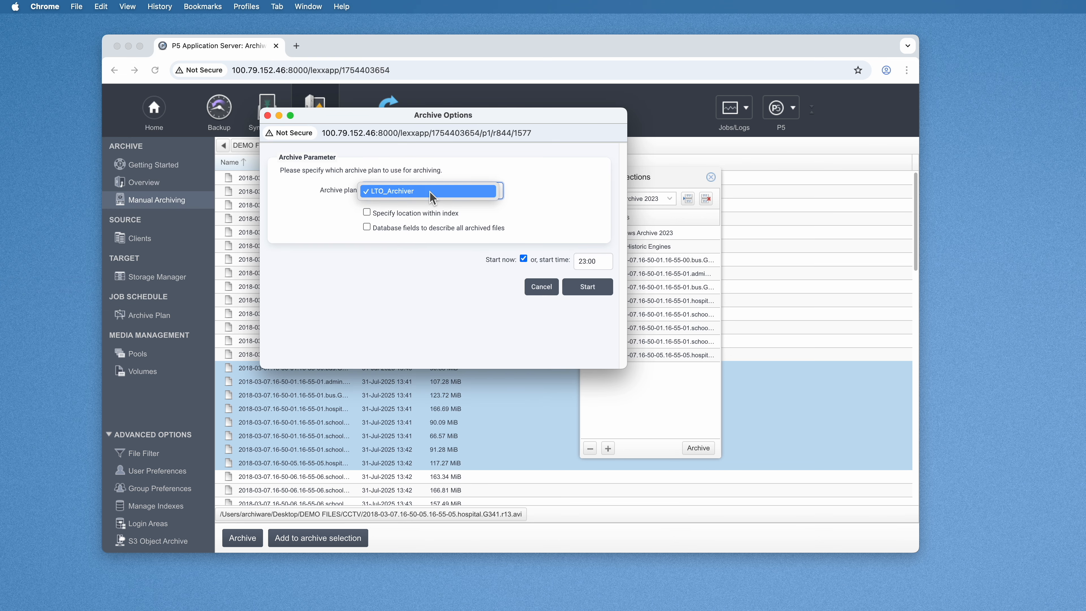
pyautogui.click(443, 194)
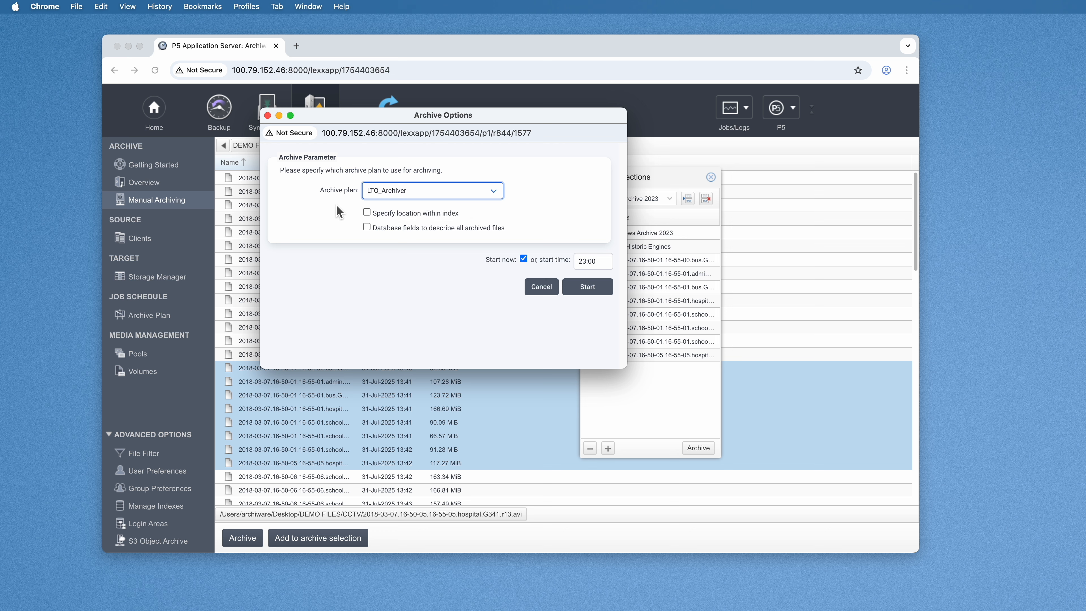
pyautogui.click(367, 213)
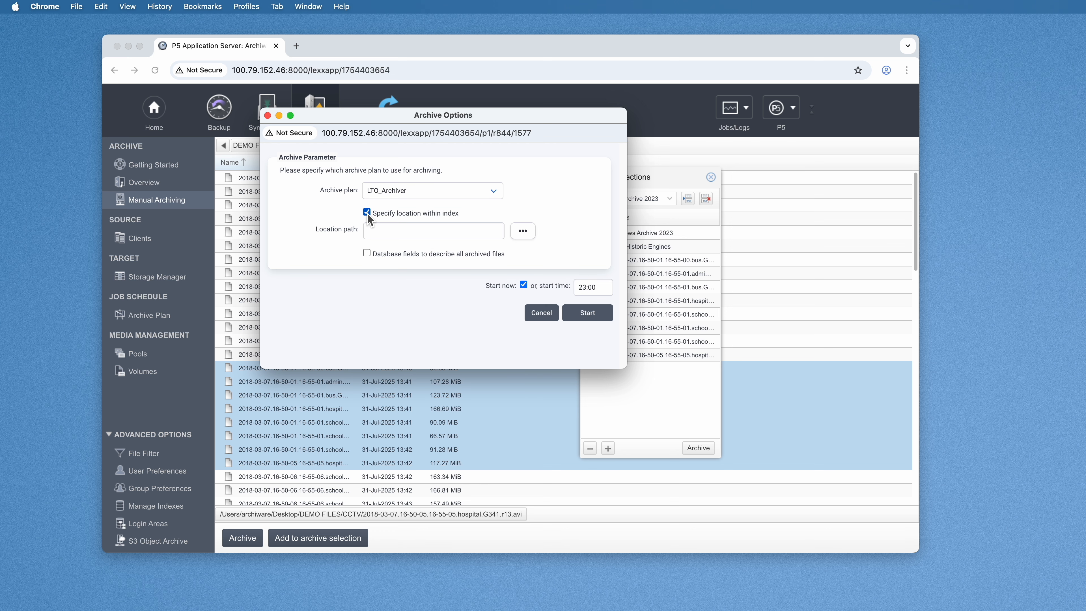
pyautogui.click(367, 212)
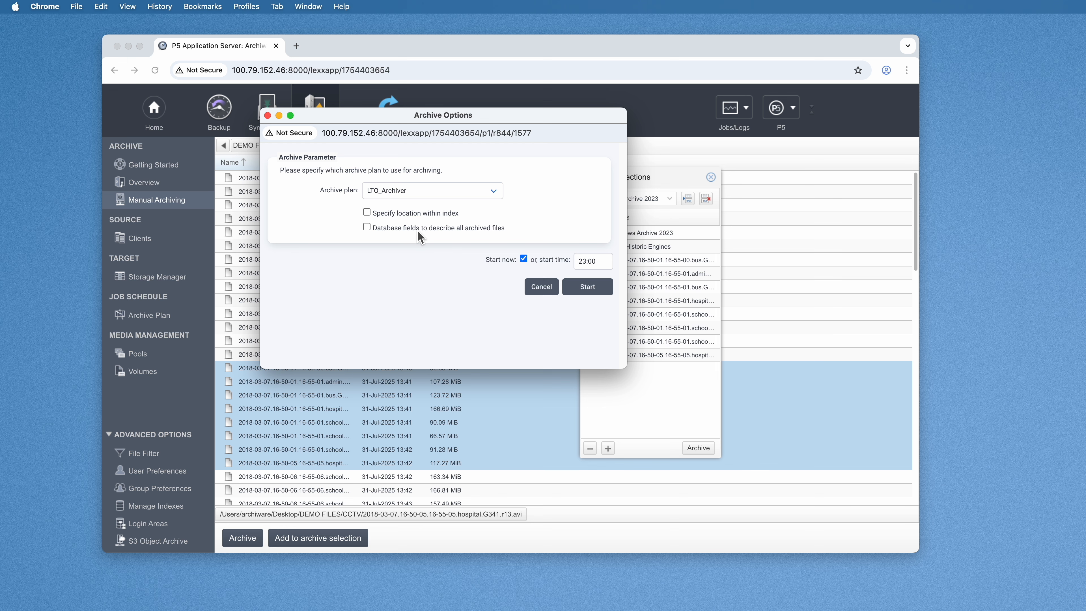
# Step: Enable the Default-Archive database fields with the description masterclass_a, start the archive job immediately and accept the LTFS volume notice
pyautogui.click(367, 227)
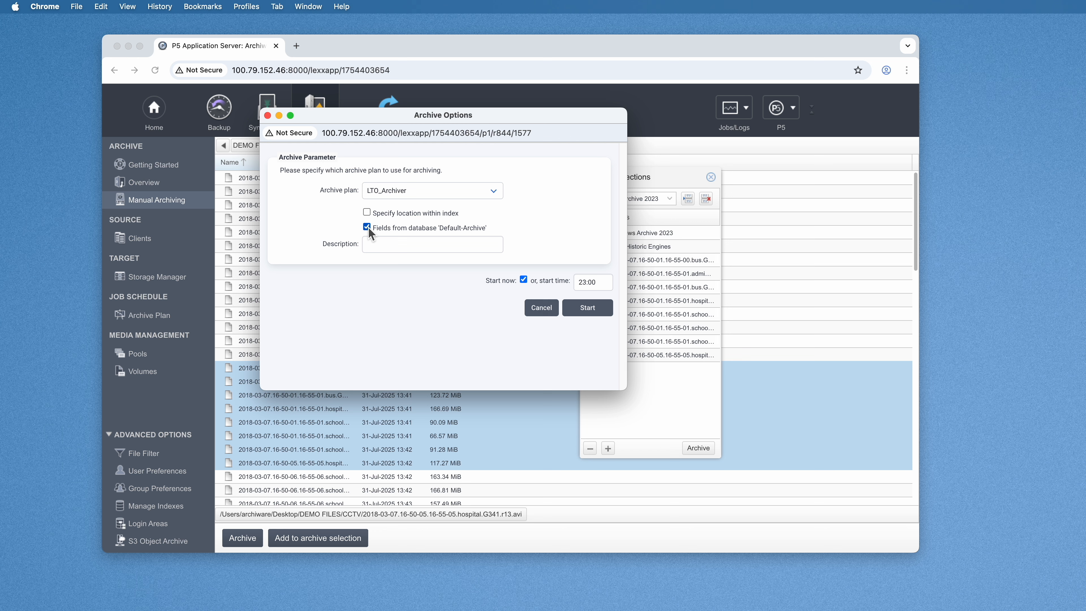
pyautogui.click(395, 246)
pyautogui.write('masterclass_a')
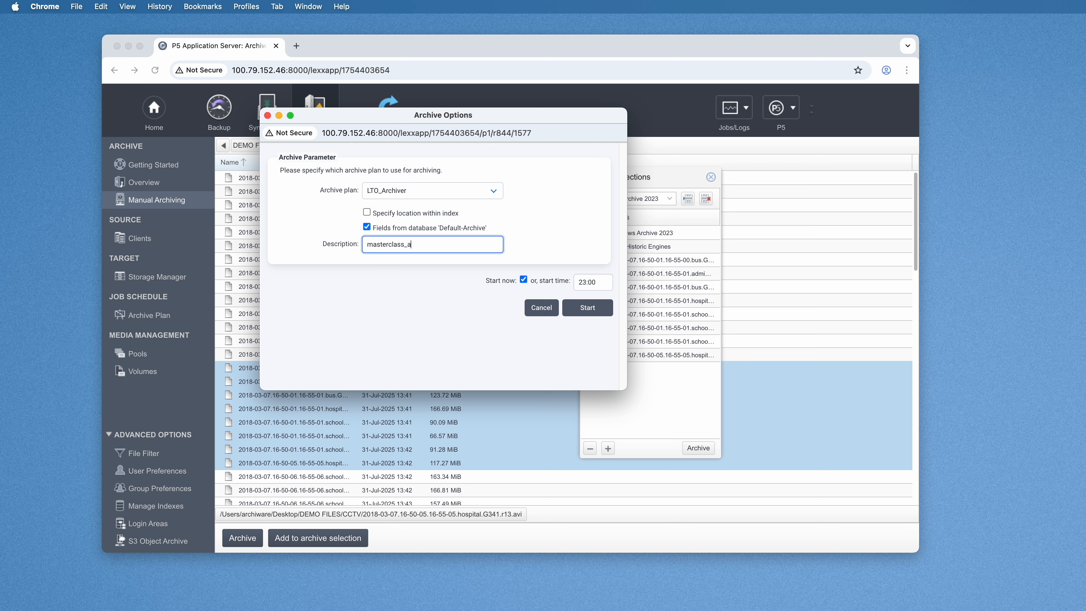
pyautogui.click(587, 314)
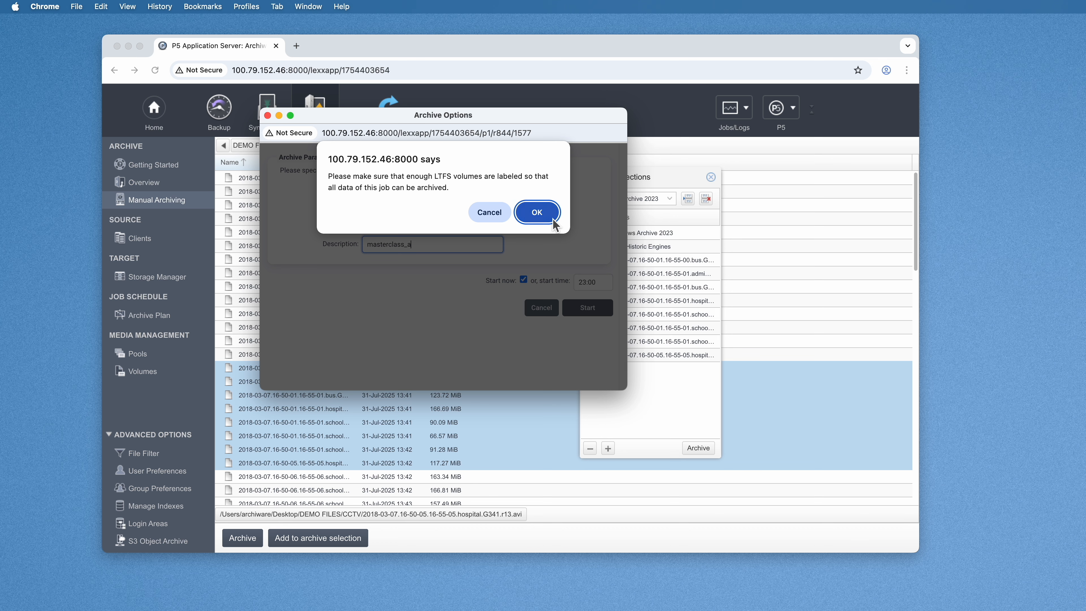
pyautogui.click(537, 212)
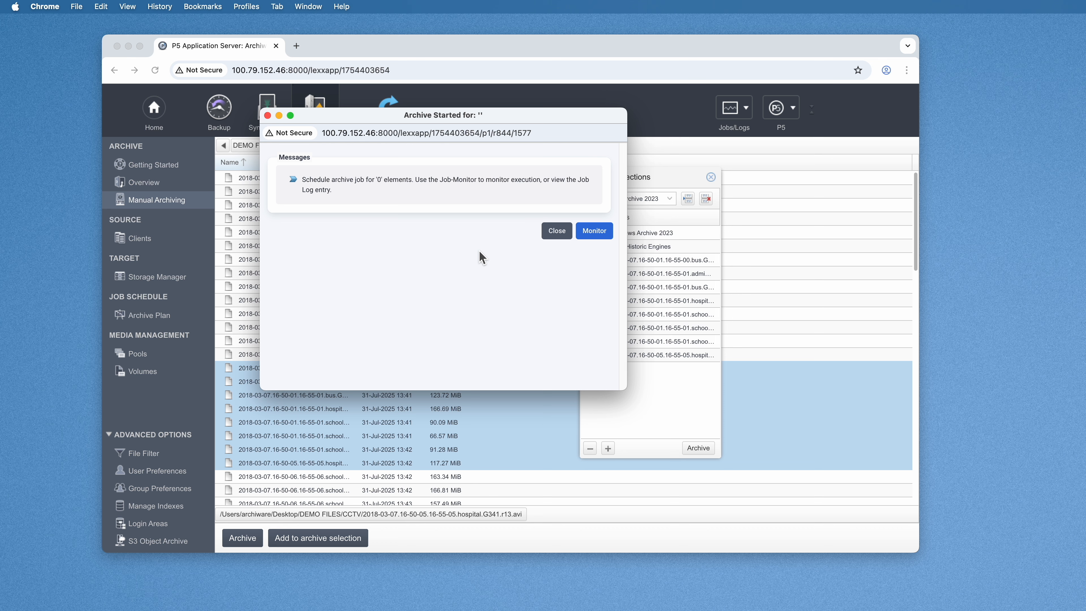
# Step: Open the job monitor from the archive start message, and reposition and enlarge its window
pyautogui.click(595, 236)
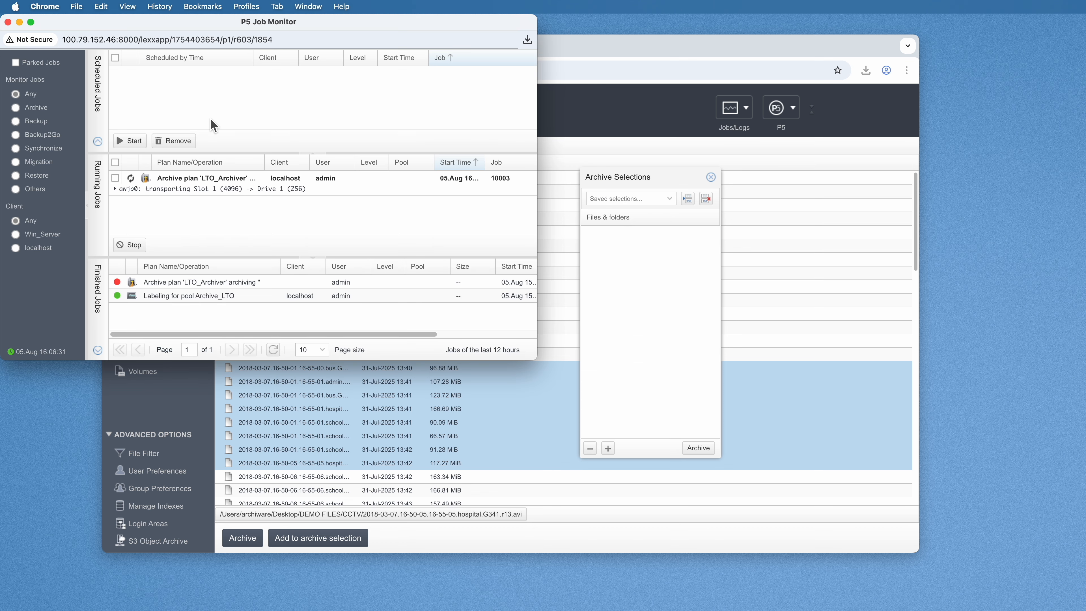
pyautogui.moveTo(67, 25); pyautogui.dragTo(381, 110)
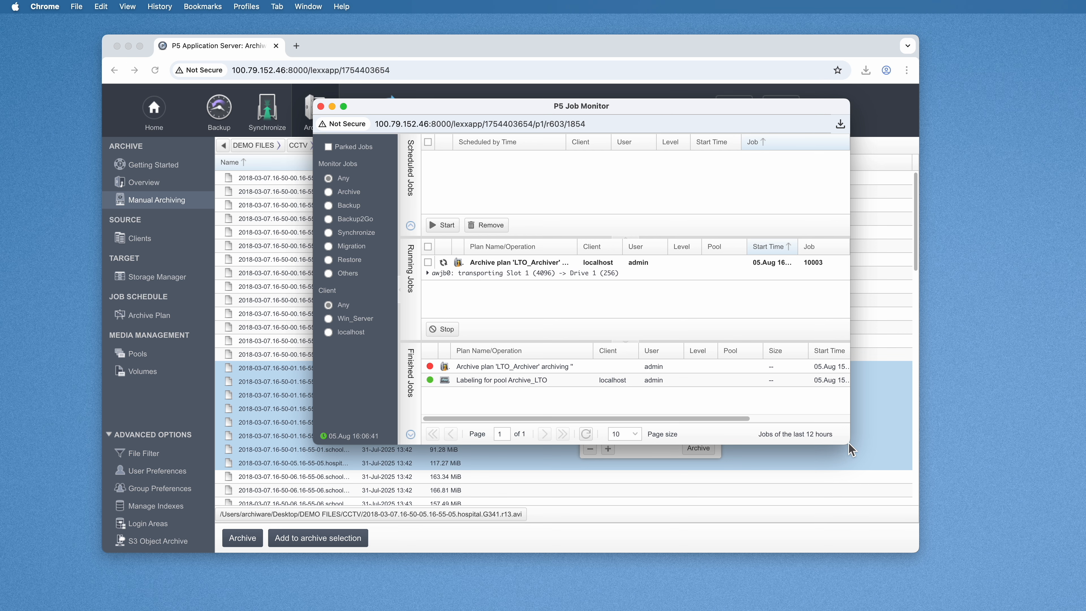
pyautogui.moveTo(848, 441); pyautogui.dragTo(999, 512)
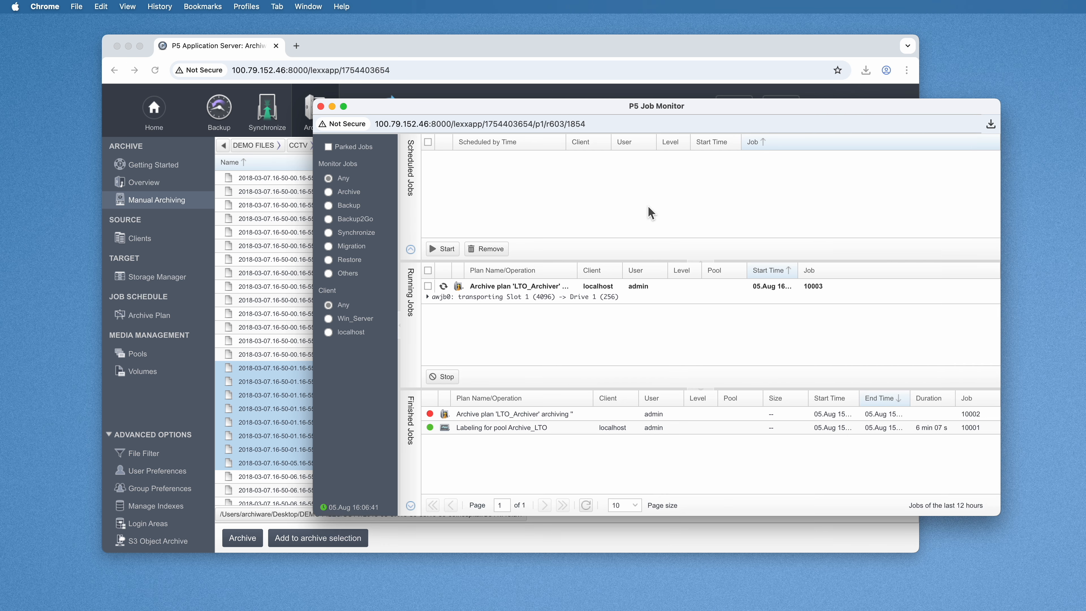
pyautogui.moveTo(538, 115); pyautogui.dragTo(548, 175)
# Step: Show where the Job Monitor is available in the main P5 window, and return to the open monitor
pyautogui.click(569, 126)
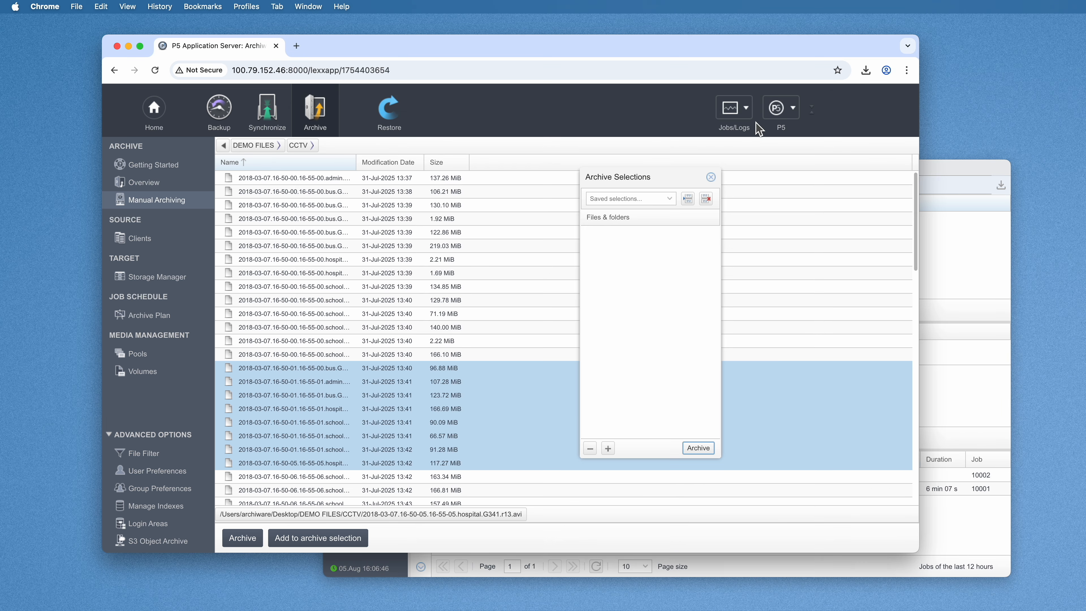
pyautogui.click(742, 111)
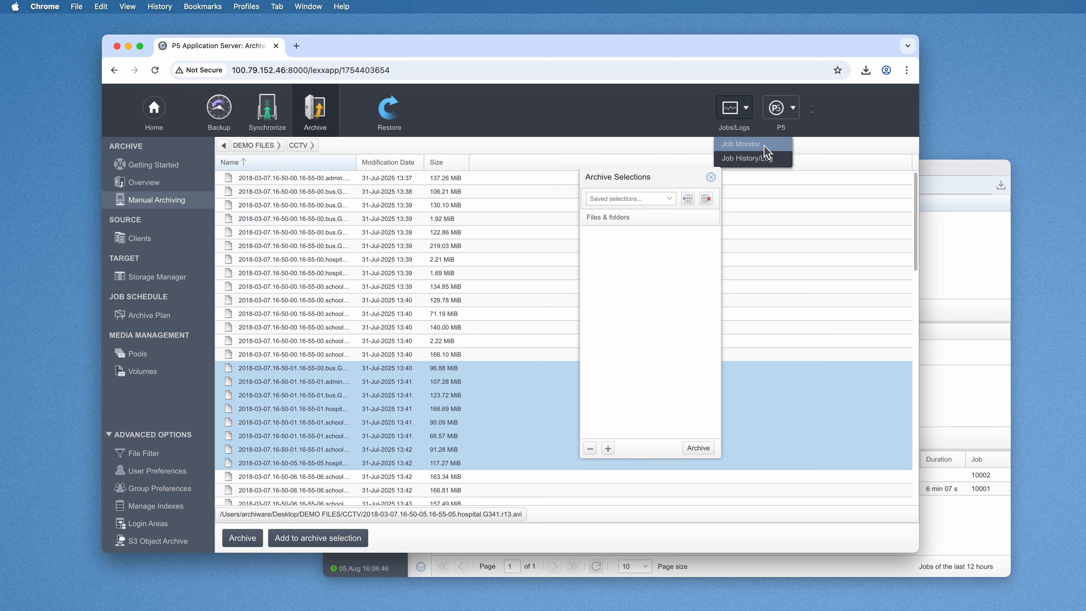
pyautogui.click(935, 168)
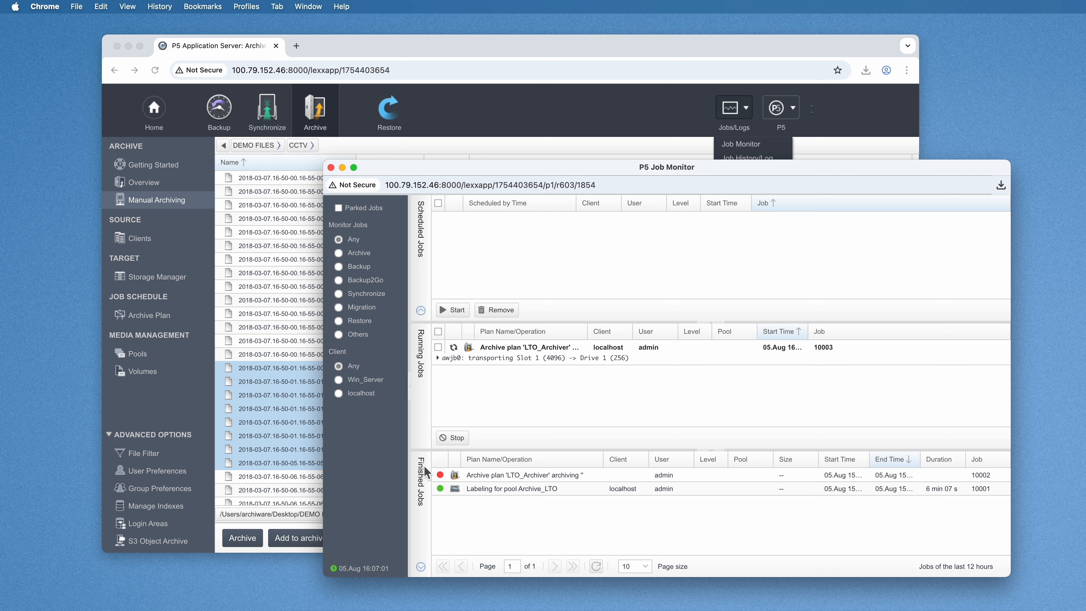
# Step: Collapse the Scheduled Jobs section and examine the progress details of the running LTO_Archiver job
pyautogui.click(422, 235)
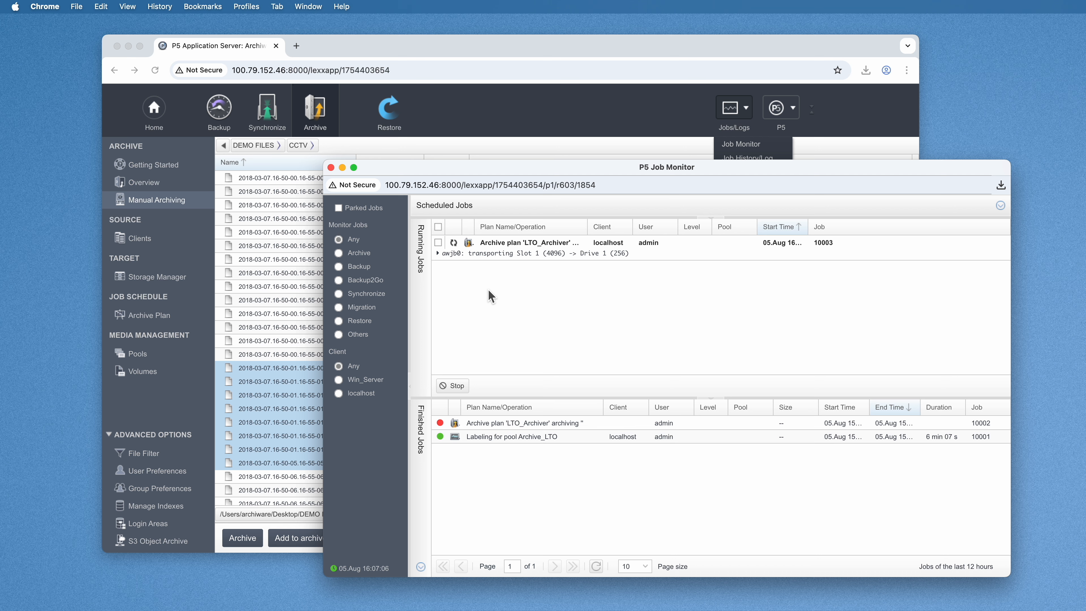
pyautogui.click(441, 252)
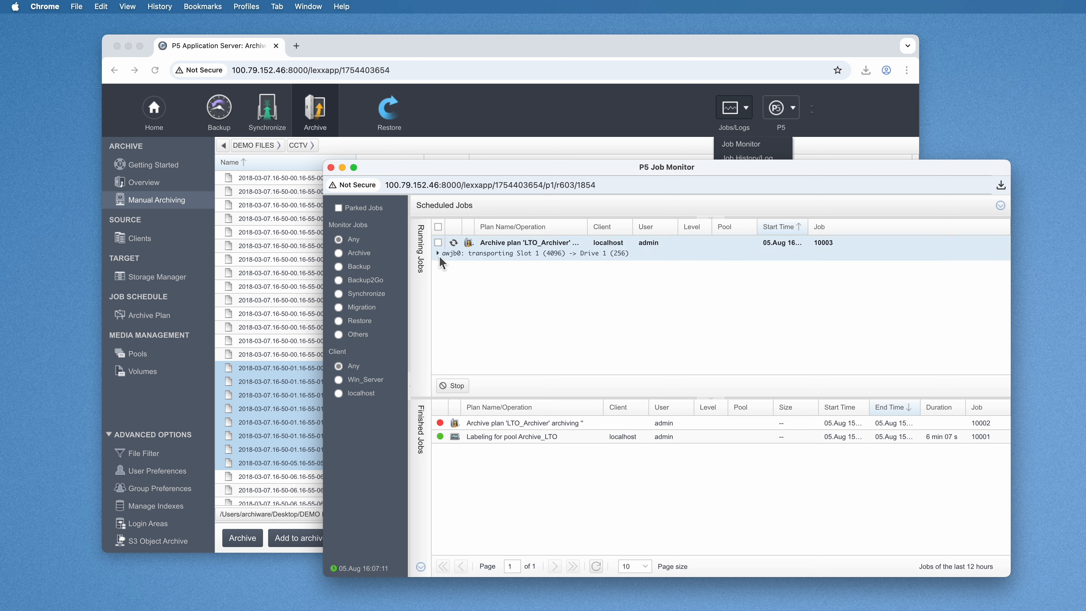
pyautogui.click(438, 253)
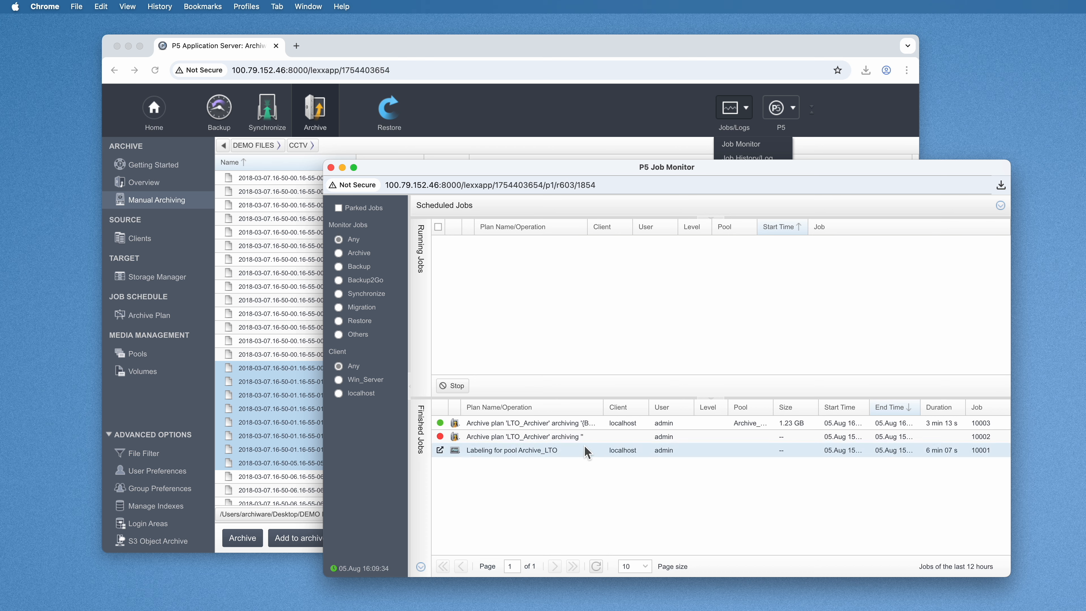
# Step: Open the log of the finished LTO_Archiver job, review its saved files, drive and volume details, and close it
pyautogui.click(559, 424)
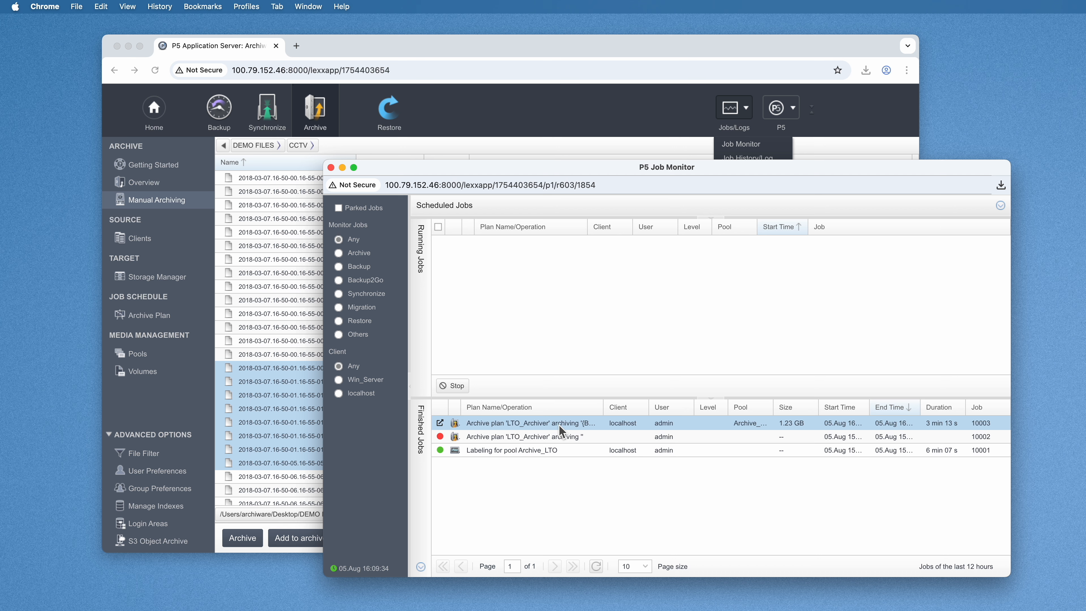
pyautogui.doubleClick(573, 425)
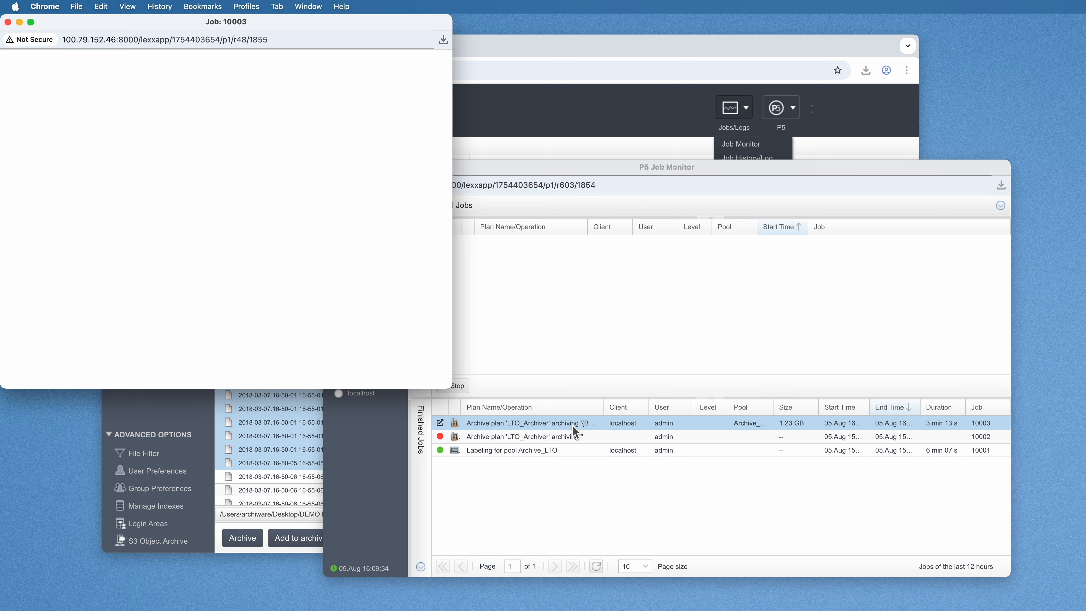
pyautogui.scroll(-10, 386, 339)
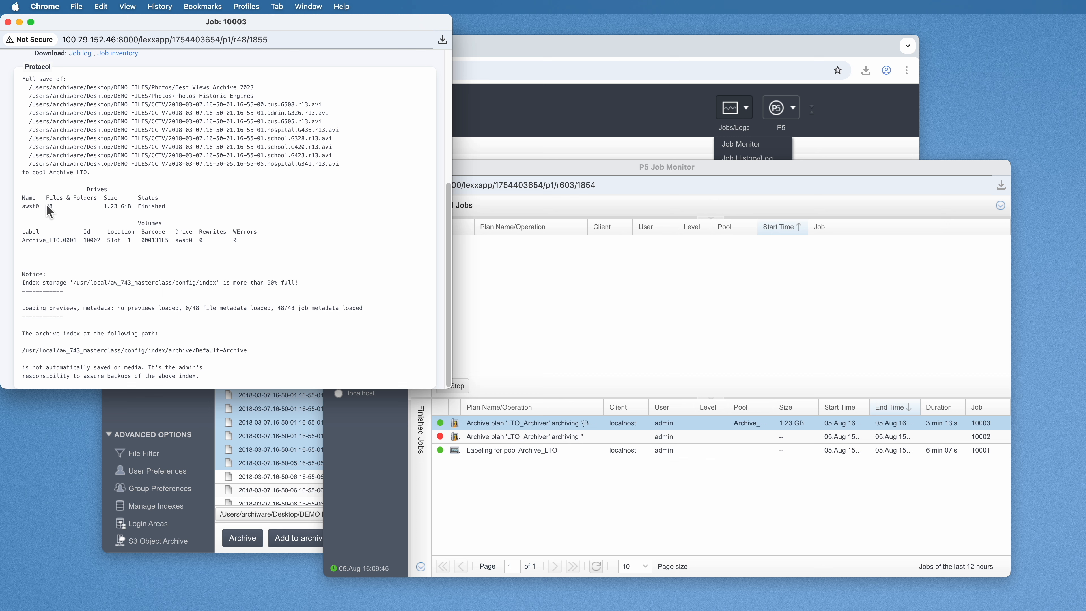
pyautogui.moveTo(103, 204); pyautogui.dragTo(182, 211)
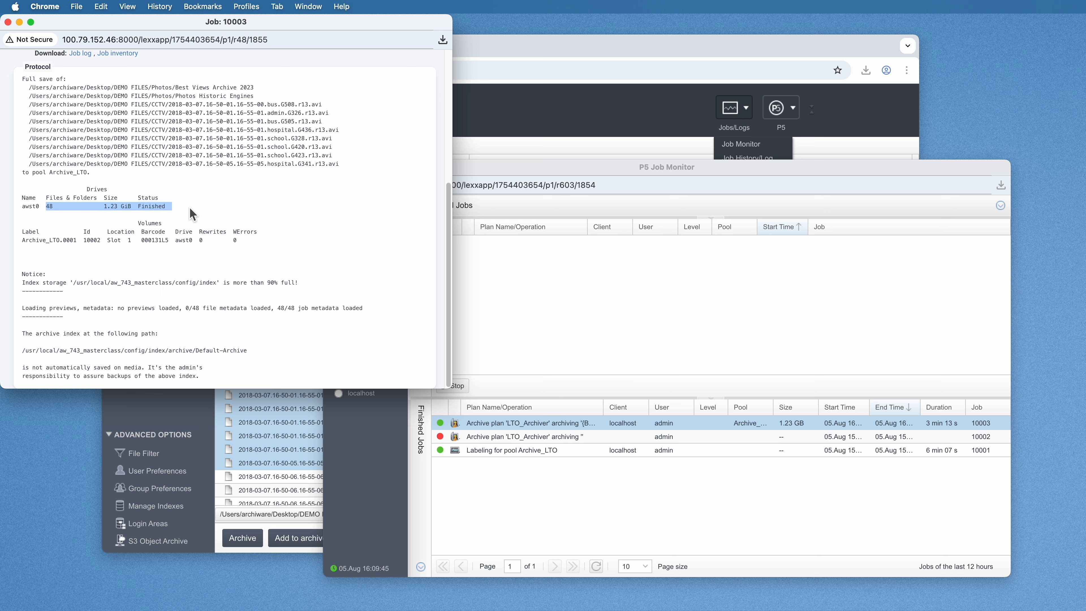
pyautogui.doubleClick(31, 207)
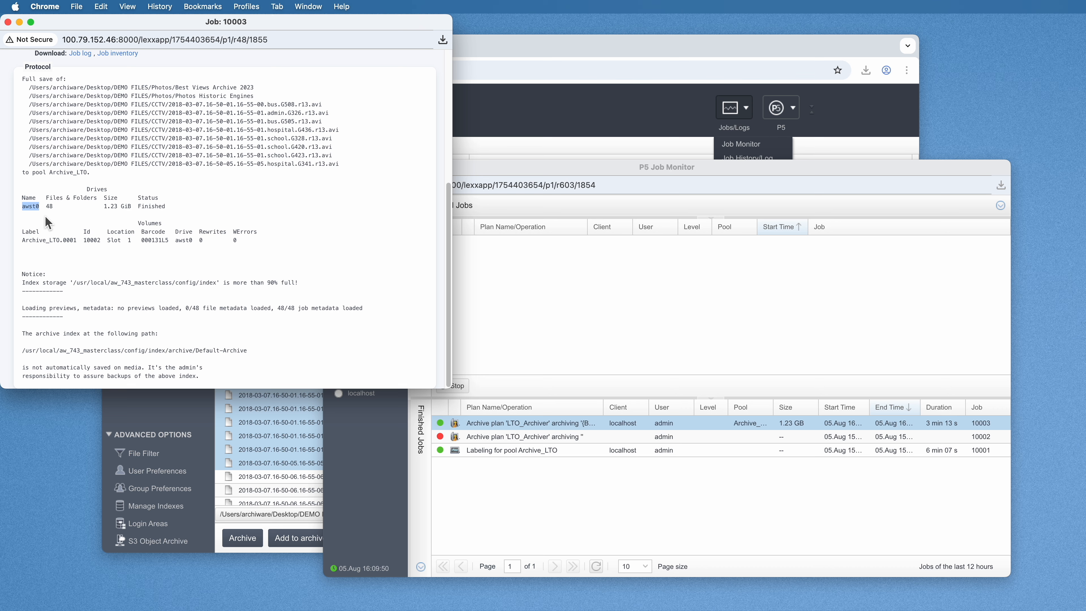
pyautogui.scroll(2, 162, 197)
pyautogui.moveTo(365, 217); pyautogui.dragTo(24, 132)
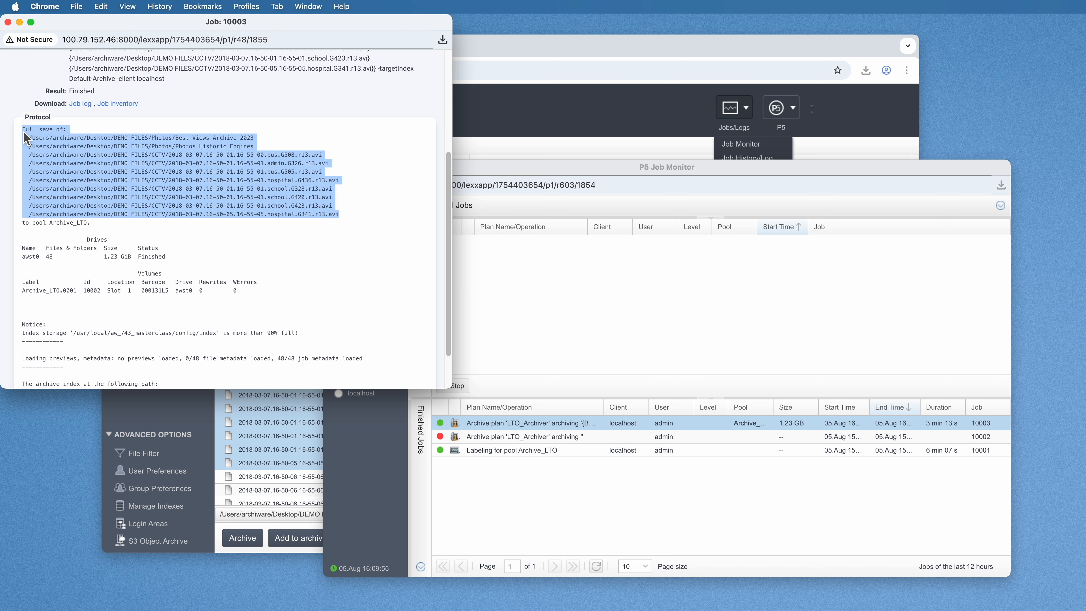
pyautogui.scroll(-2, 287, 225)
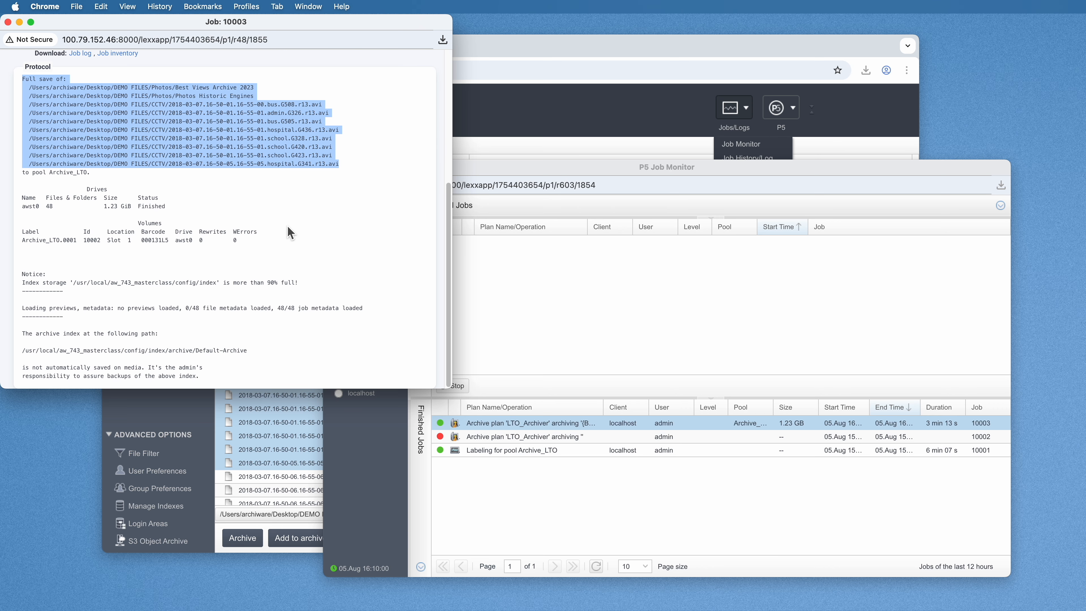
pyautogui.click(7, 21)
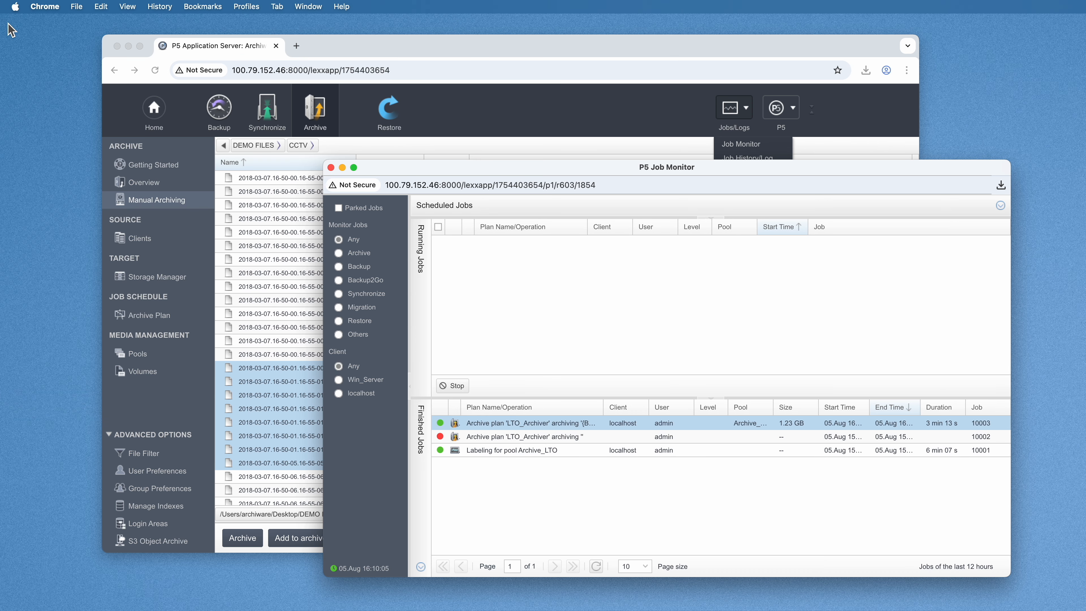
# Step: In the main P5 window, review the used capacity of the Archive_LTO.0001 volume and the Archive_LTO pool
pyautogui.click(340, 54)
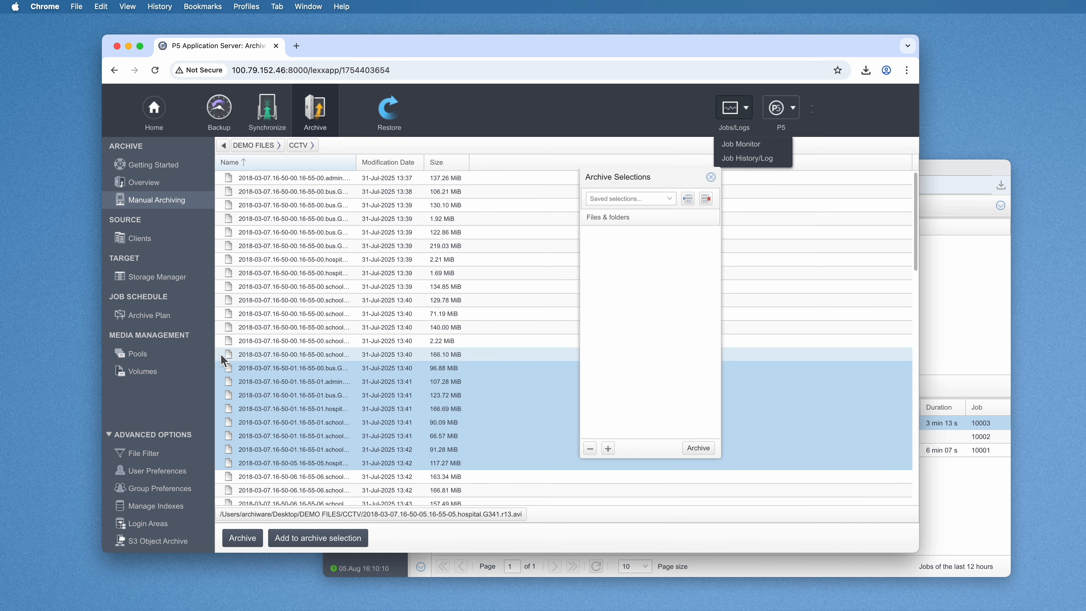
pyautogui.click(173, 380)
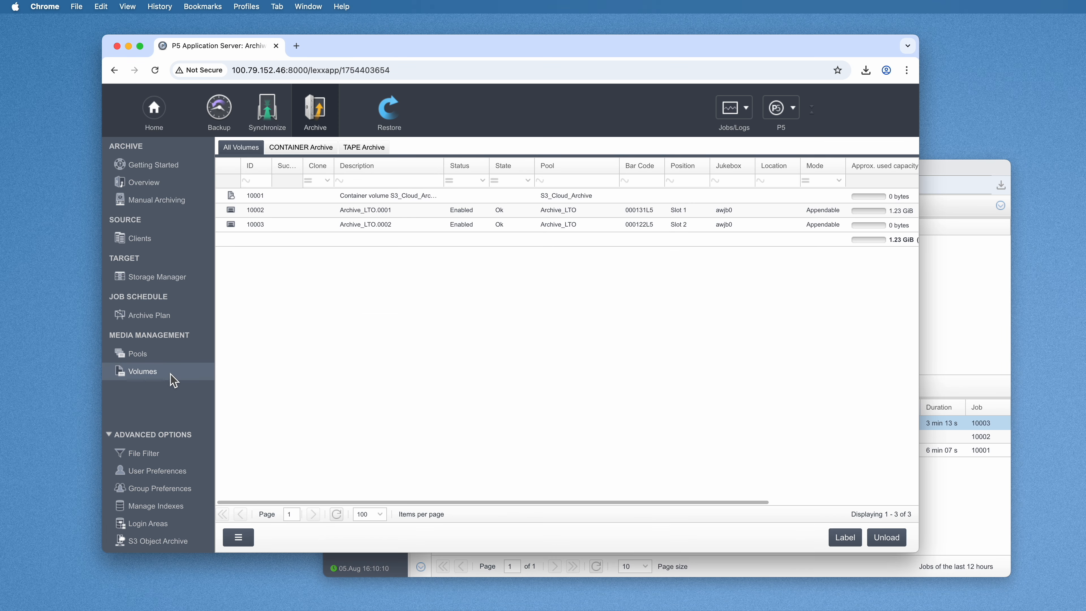
pyautogui.click(281, 214)
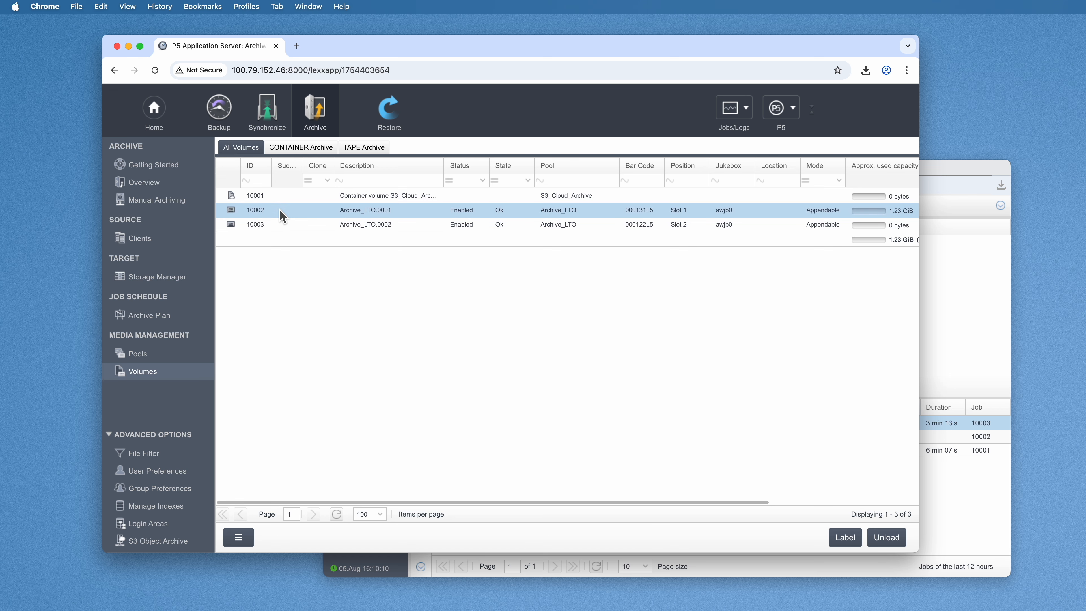
pyautogui.hscroll(5, 852, 232)
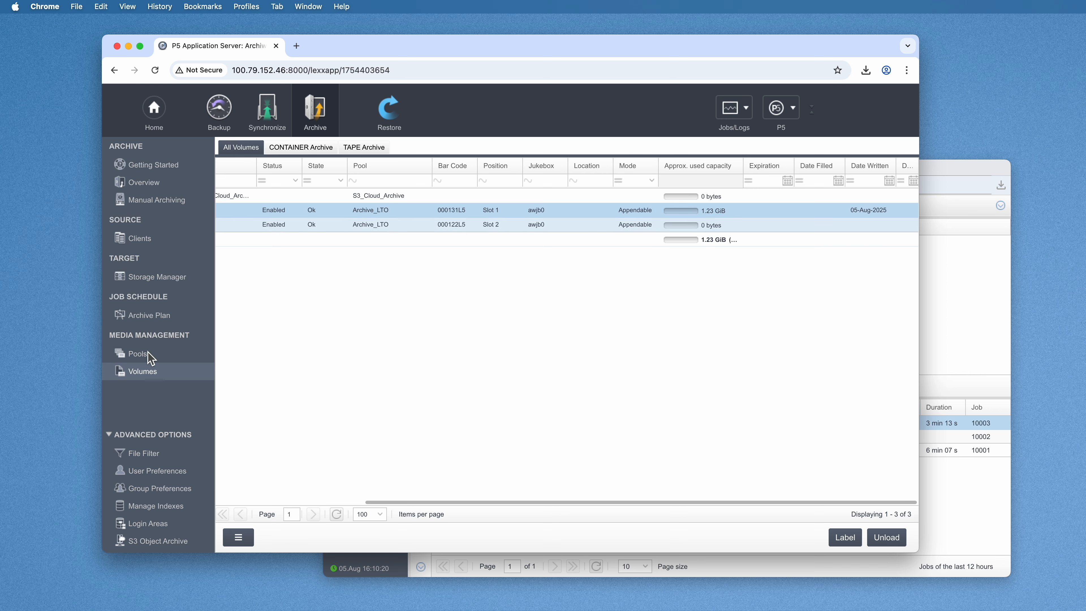
pyautogui.click(138, 354)
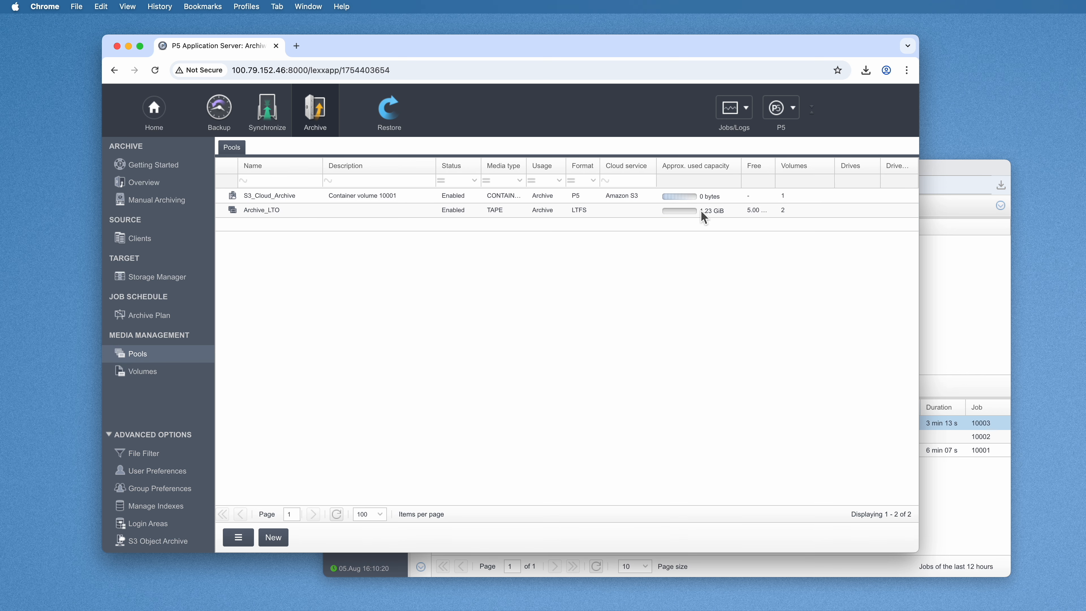
pyautogui.click(727, 214)
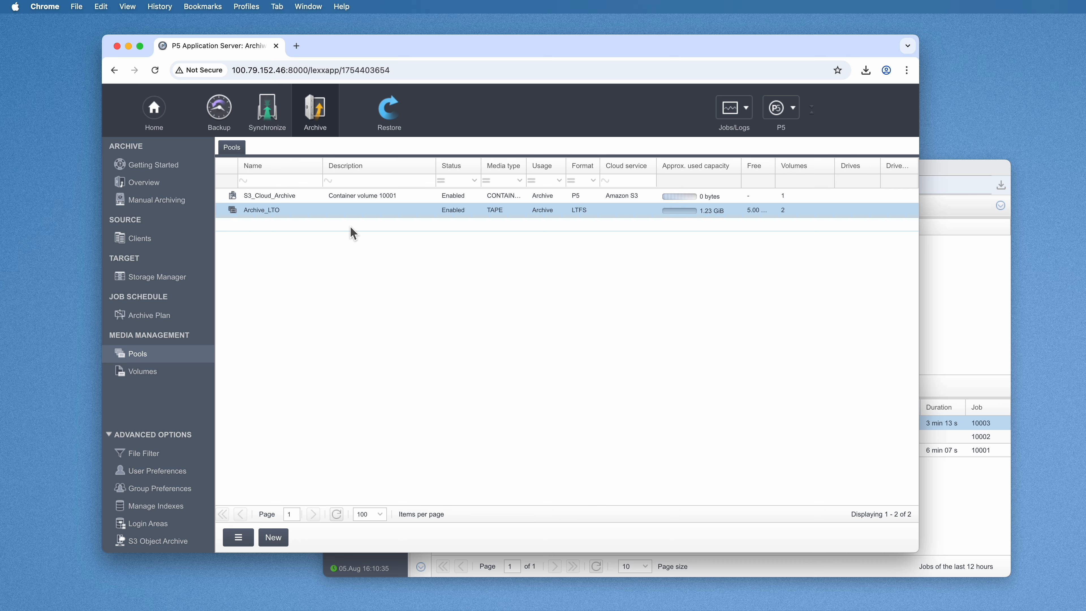
# Step: Open the Default Archive index for restoring and browse through Users, archiware and Desktop to the DEMO FILES folder
pyautogui.click(391, 124)
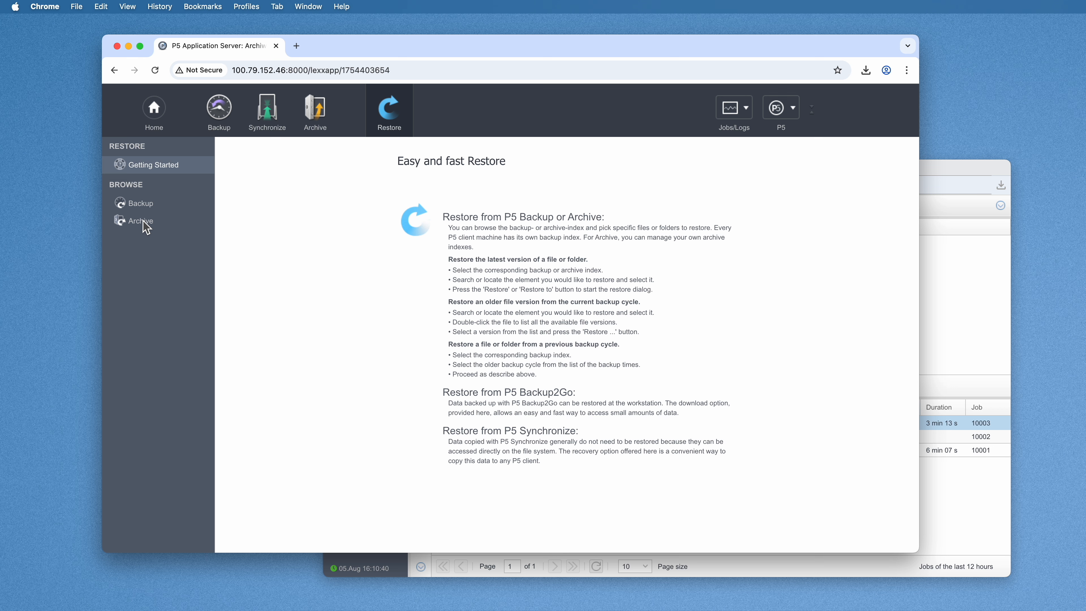
pyautogui.click(168, 229)
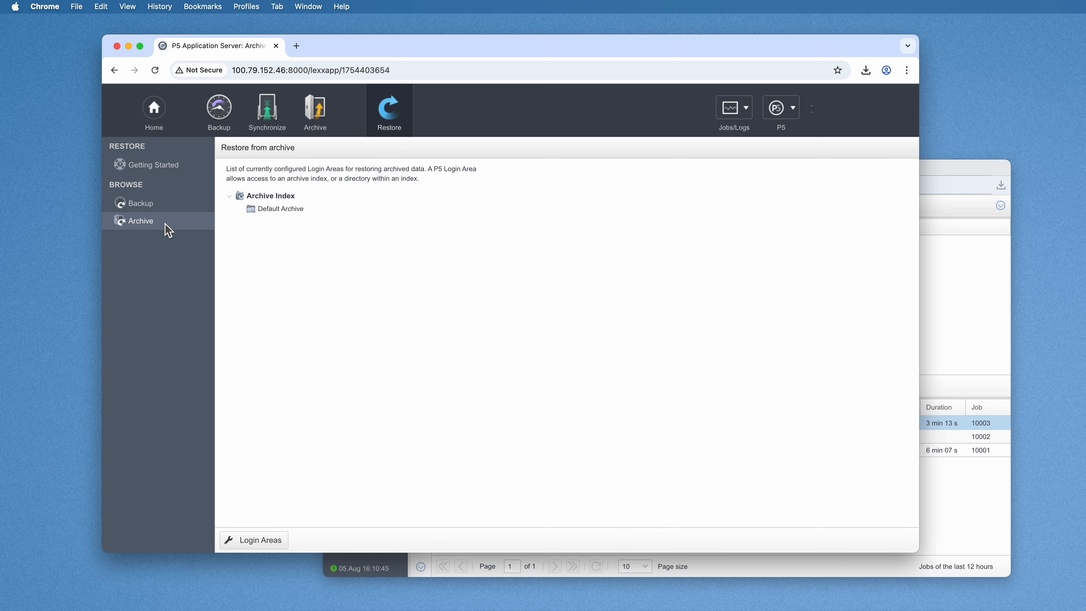
pyautogui.doubleClick(278, 210)
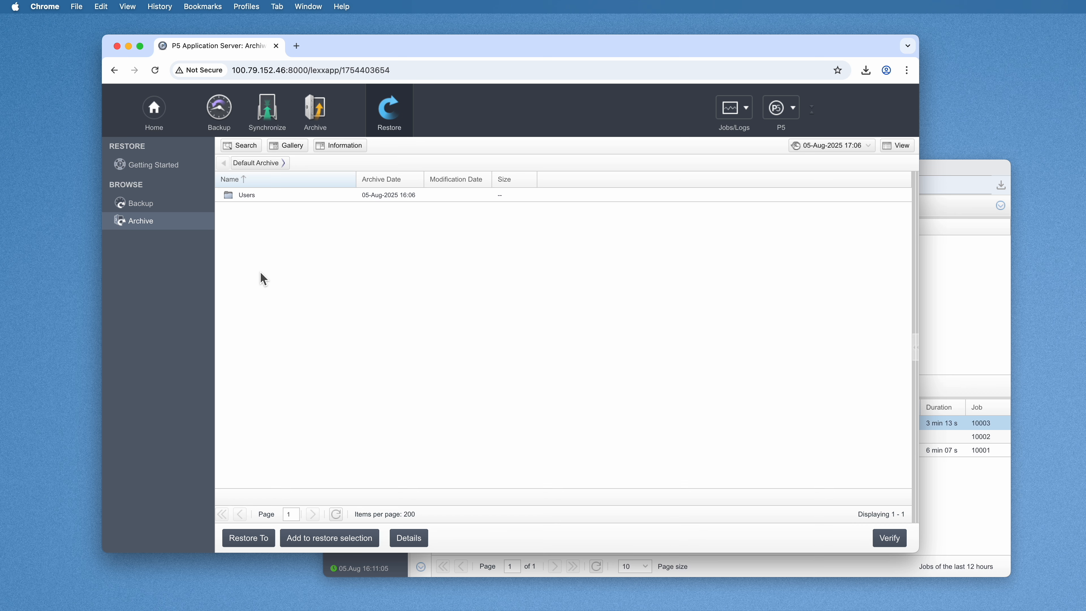
pyautogui.doubleClick(258, 197)
pyautogui.doubleClick(257, 196)
pyautogui.doubleClick(257, 196)
pyautogui.doubleClick(257, 197)
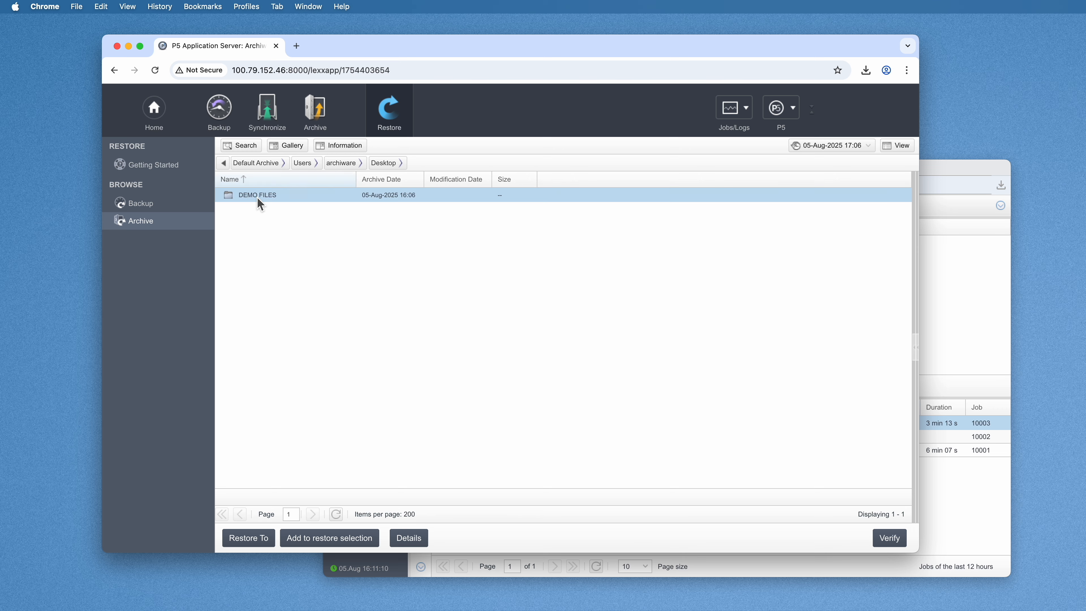
# Step: Inspect the archived contents of the Photos Historic Engines folder, and open the CCTV folder within DEMO FILES
pyautogui.doubleClick(290, 213)
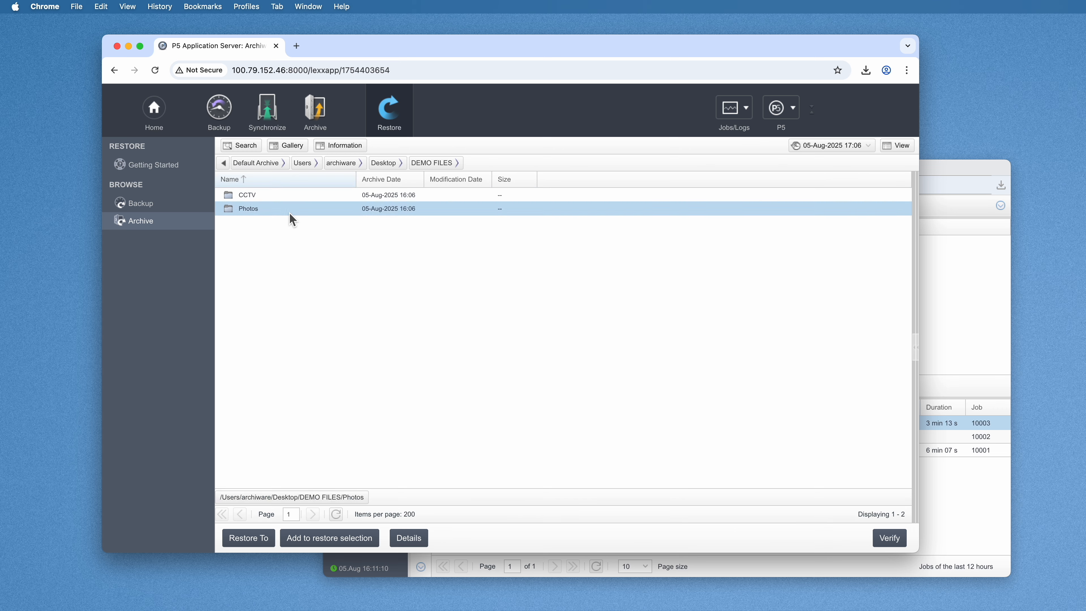
pyautogui.click(285, 212)
pyautogui.doubleClick(284, 211)
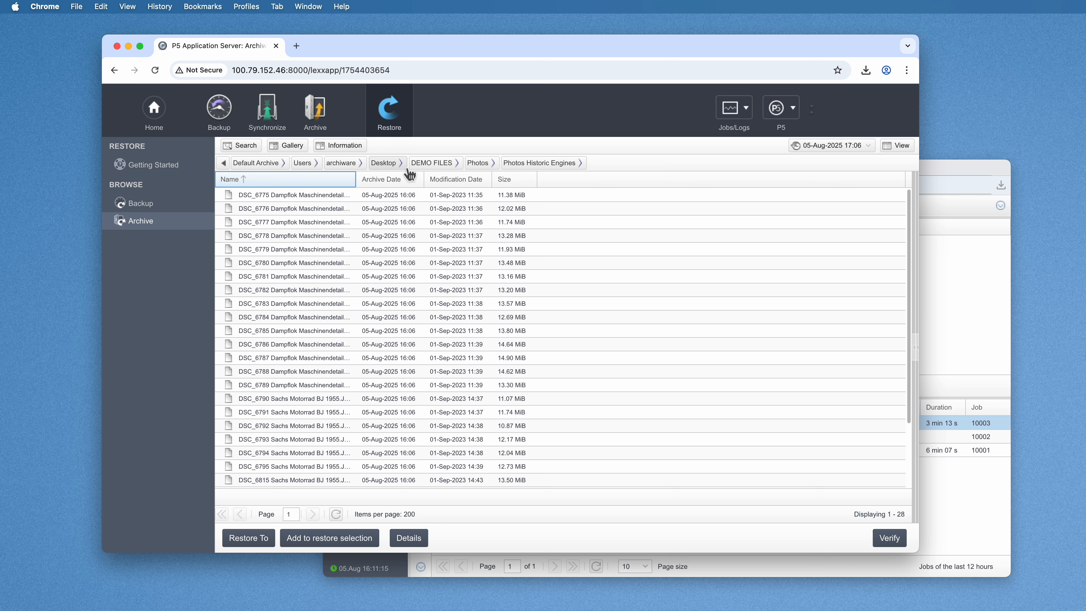
pyautogui.click(432, 163)
pyautogui.doubleClick(285, 198)
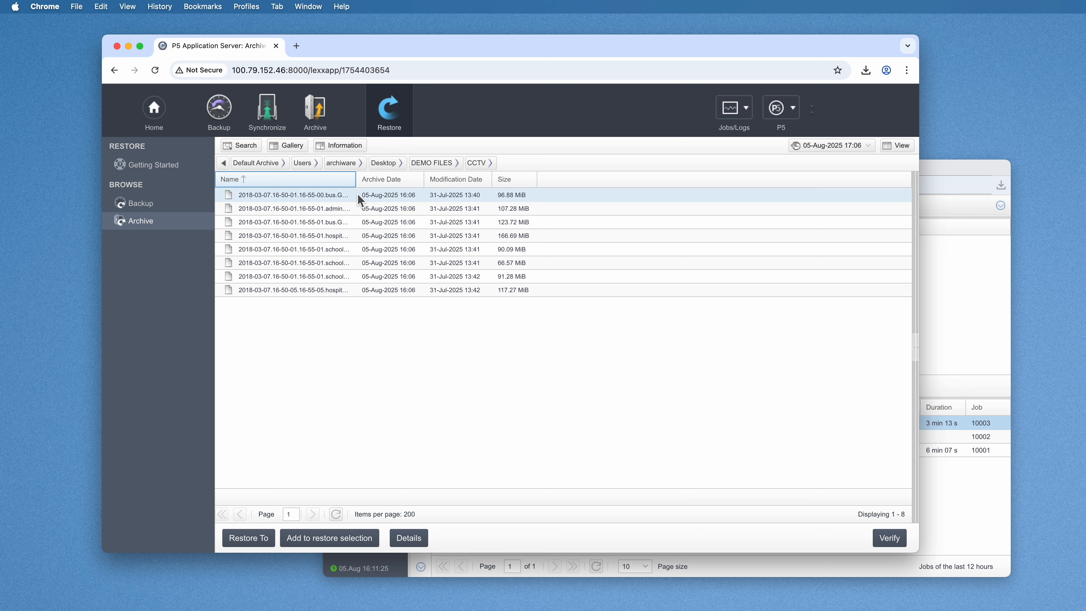
# Step: Widen the Name column and review the version, volume and metadata details of the archived bus.G508 clip, widening its columns
pyautogui.moveTo(356, 180); pyautogui.dragTo(419, 181)
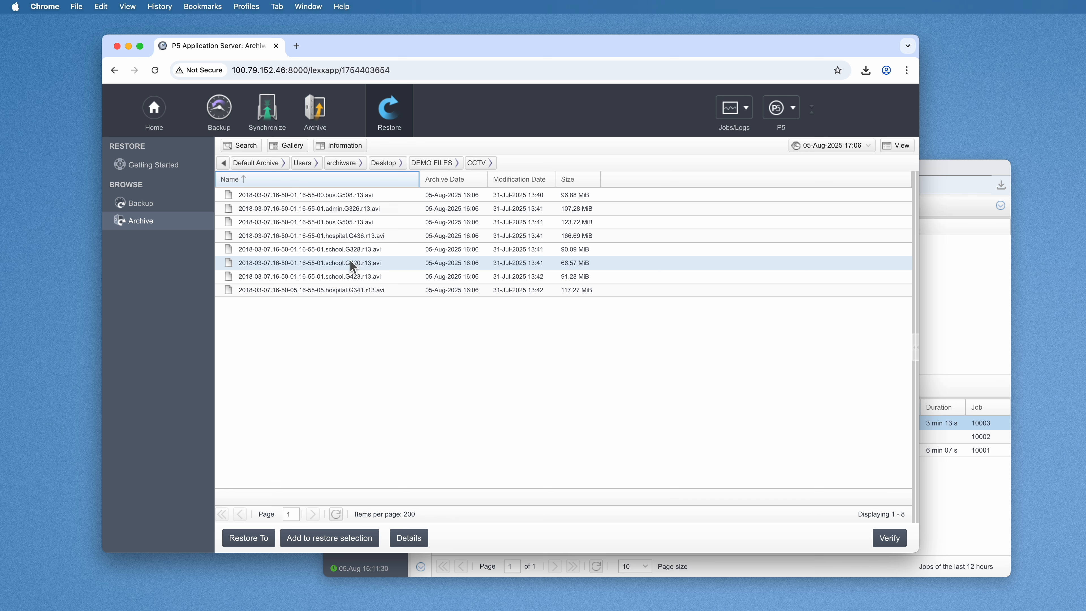
pyautogui.doubleClick(352, 196)
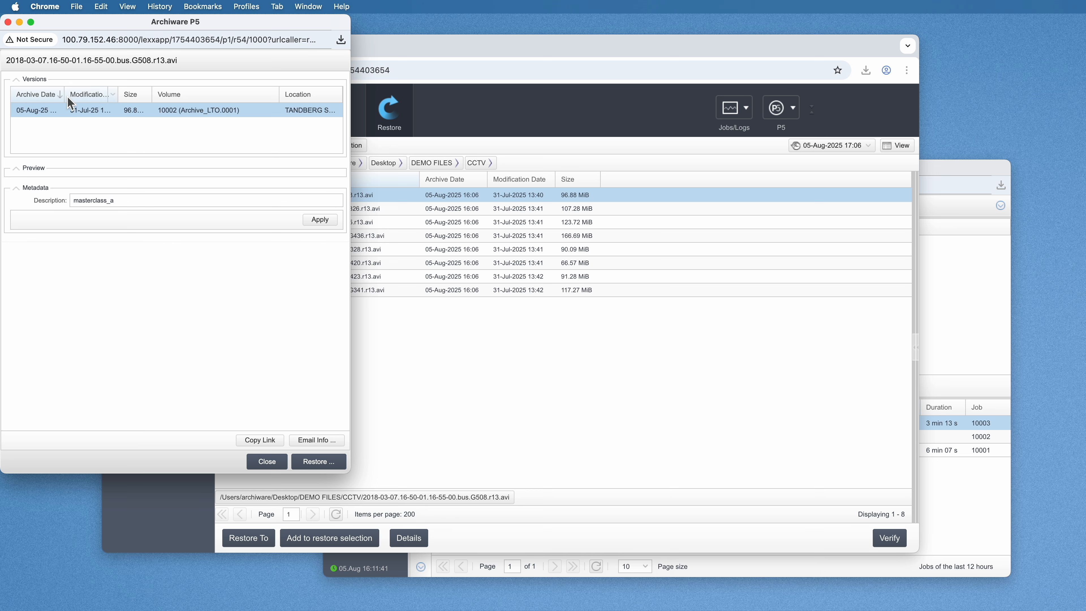
pyautogui.moveTo(65, 93); pyautogui.dragTo(79, 96)
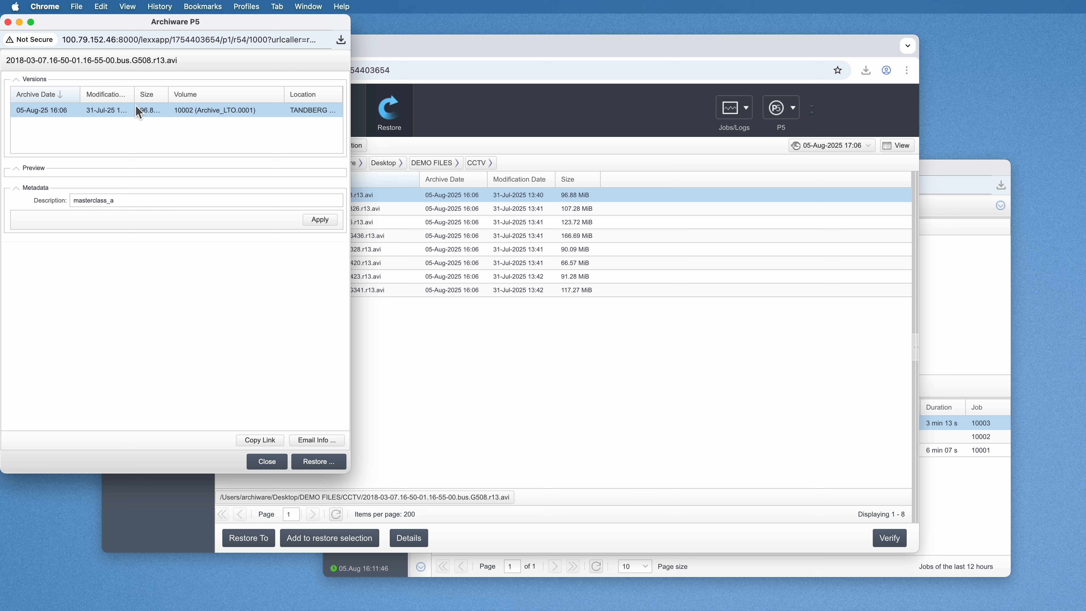
pyautogui.moveTo(169, 95); pyautogui.dragTo(204, 95)
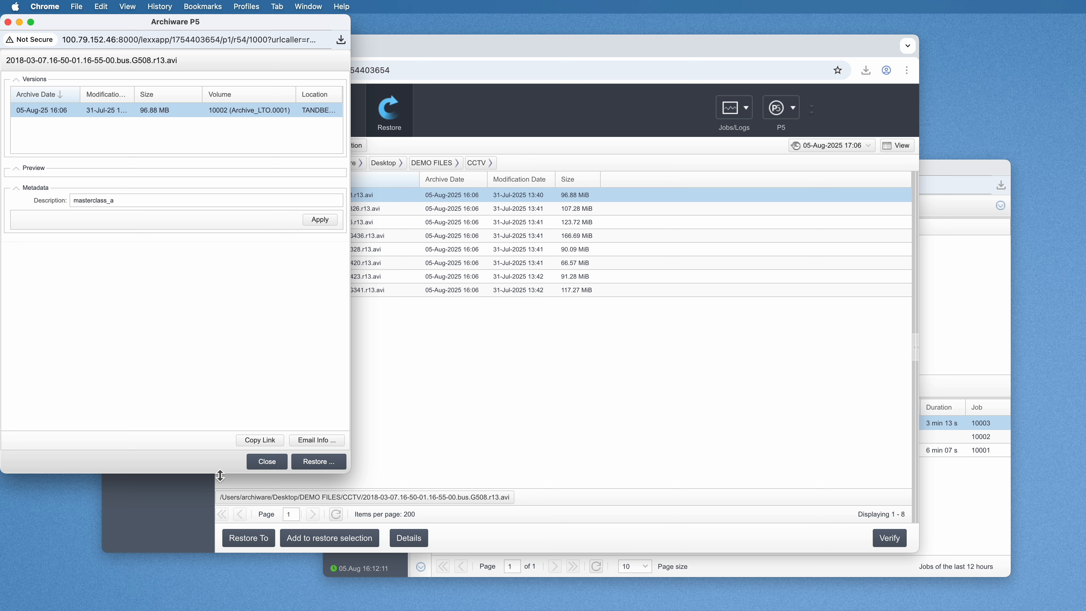
pyautogui.click(273, 463)
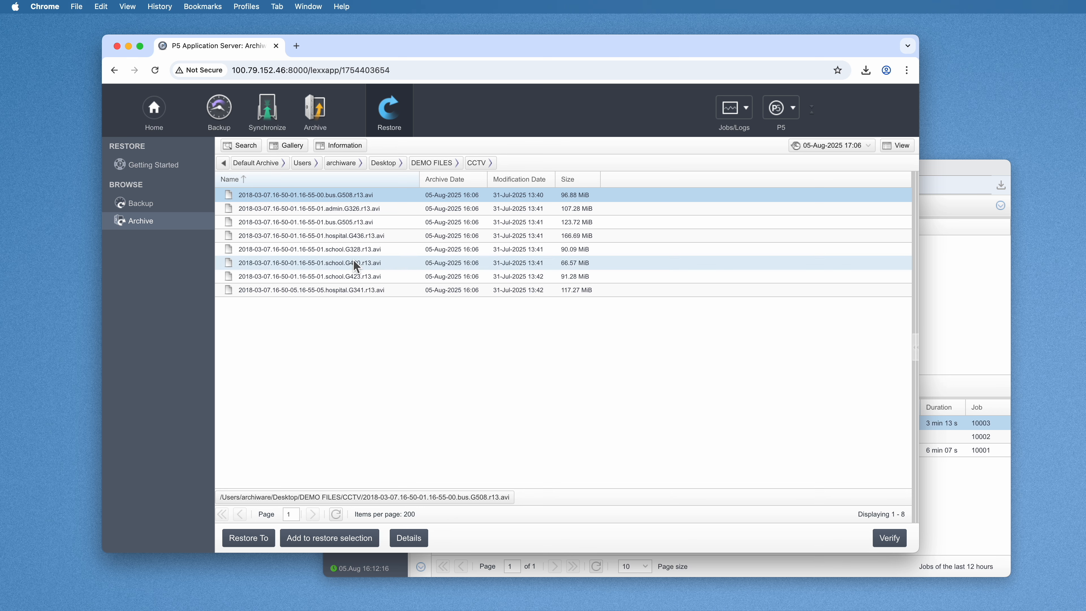
# Step: Search the entire archive index for names containing the word school
pyautogui.click(252, 166)
pyautogui.click(239, 146)
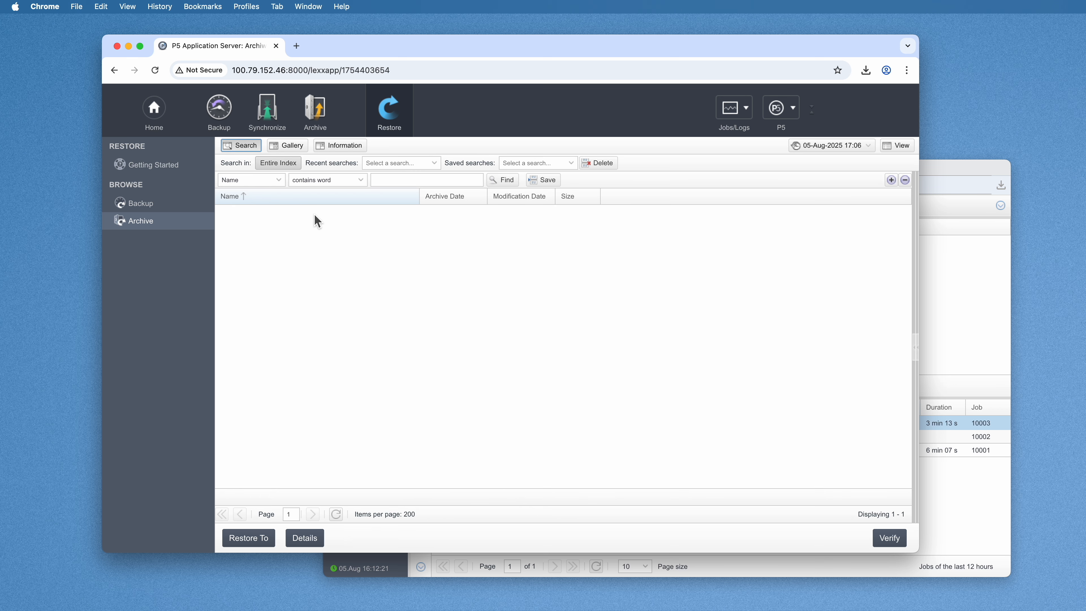
pyautogui.click(388, 181)
pyautogui.write('sc')
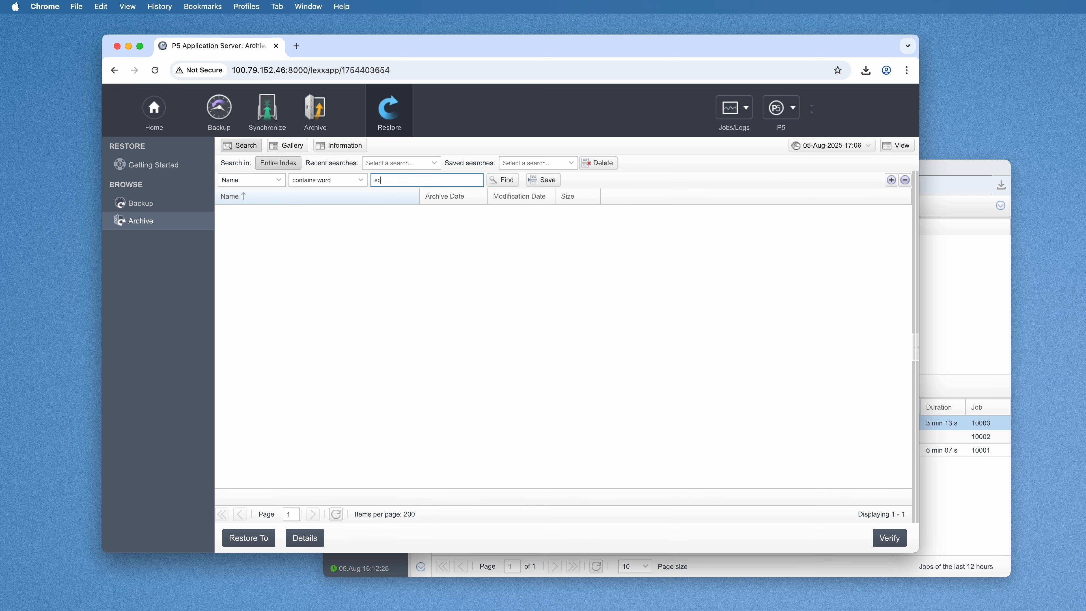
pyautogui.write('hoo')
pyautogui.press('Return')
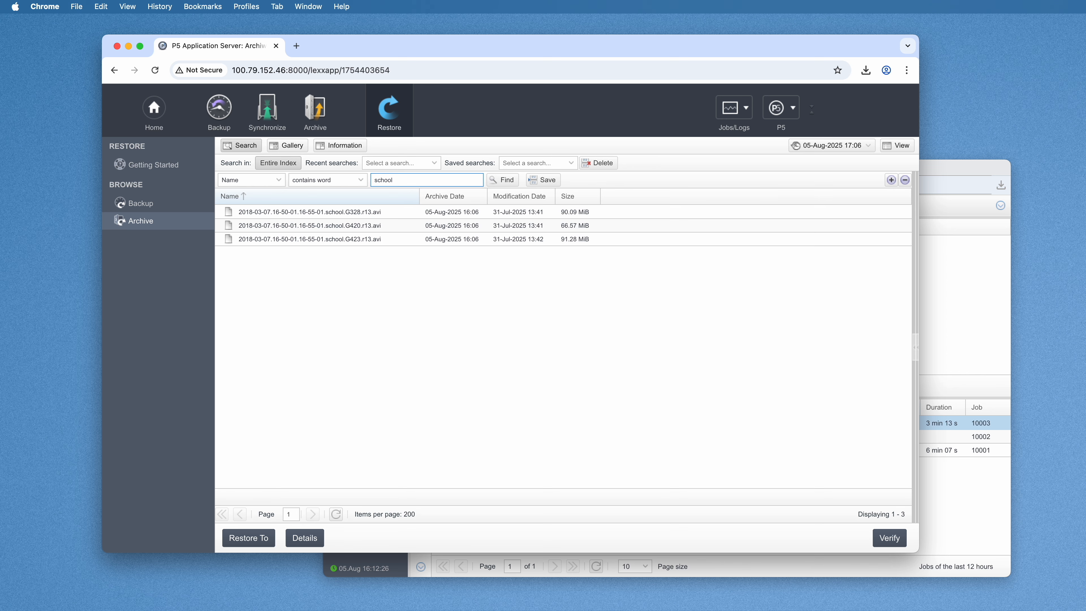
# Step: Show the information pane beside the search results and view the metadata of the school.G328 clip
pyautogui.click(323, 238)
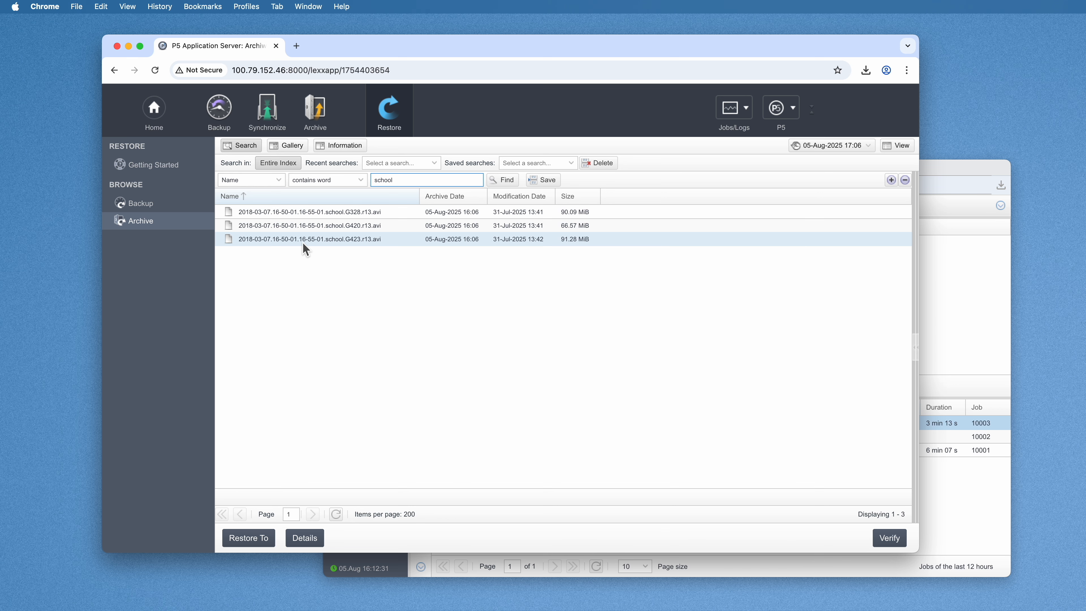
pyautogui.click(336, 148)
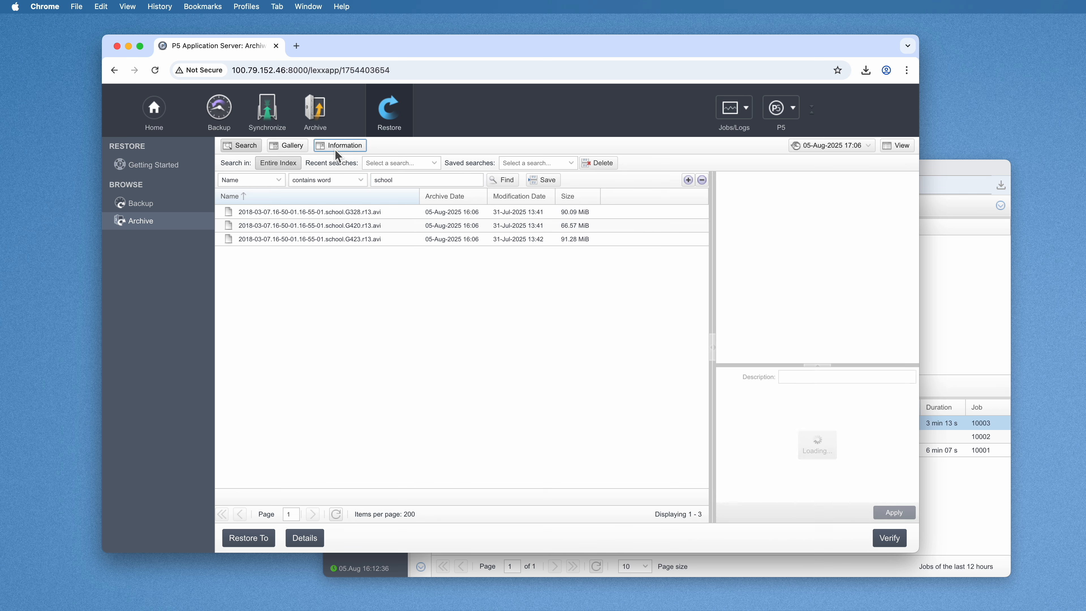
pyautogui.click(312, 213)
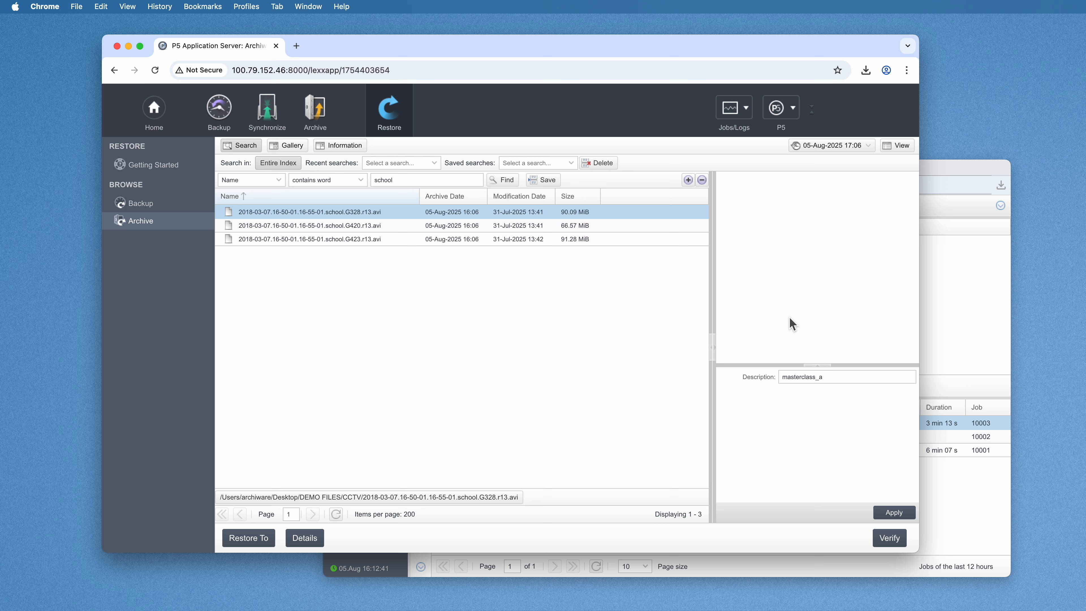
# Step: Review the description metadata of the school.G420 and school.G423 clips in the search results
pyautogui.click(839, 377)
pyautogui.click(356, 226)
pyautogui.click(348, 240)
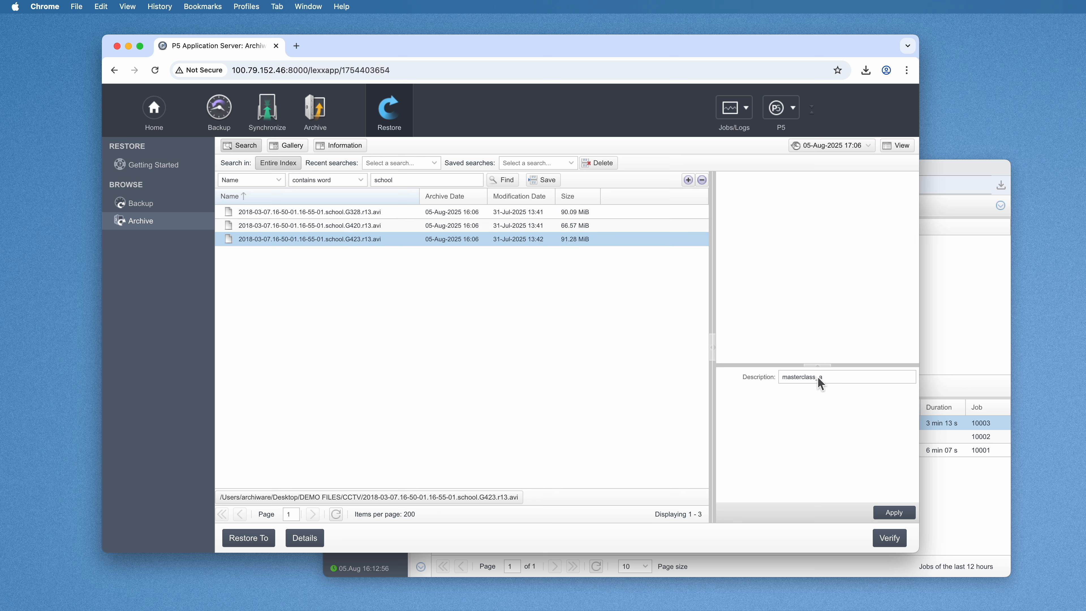
pyautogui.click(844, 380)
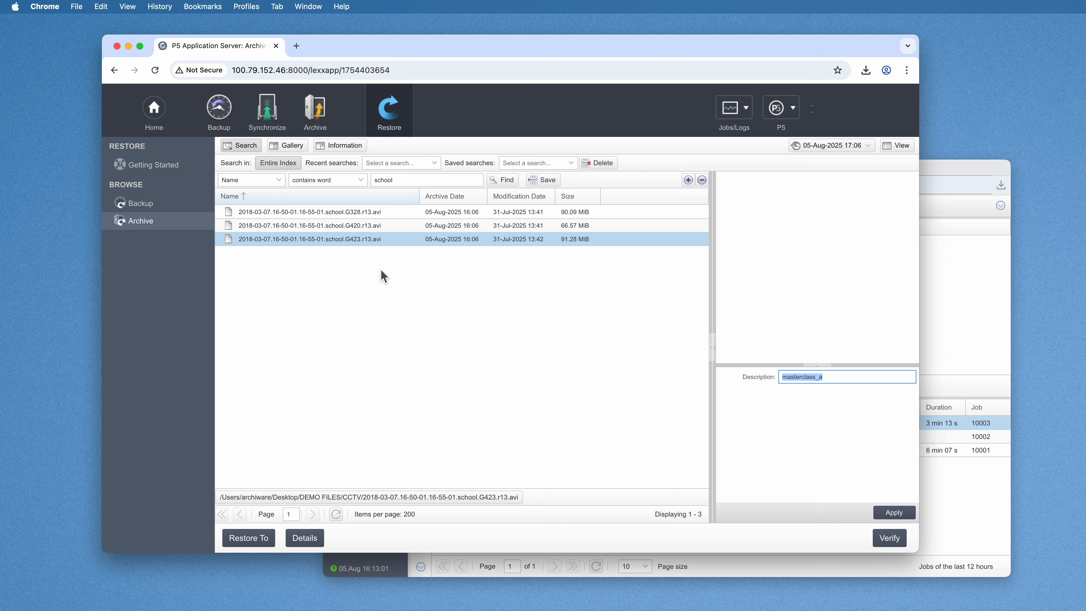
# Step: Reset the search, add a second criteria row, and search the entire index for names containing the word bus
pyautogui.click(242, 146)
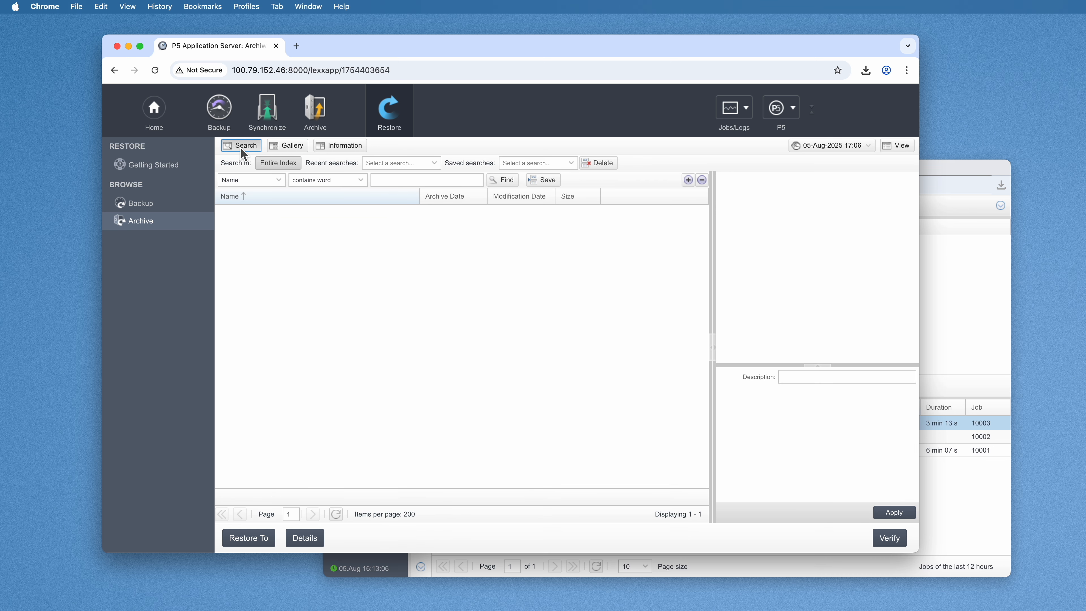
pyautogui.click(272, 182)
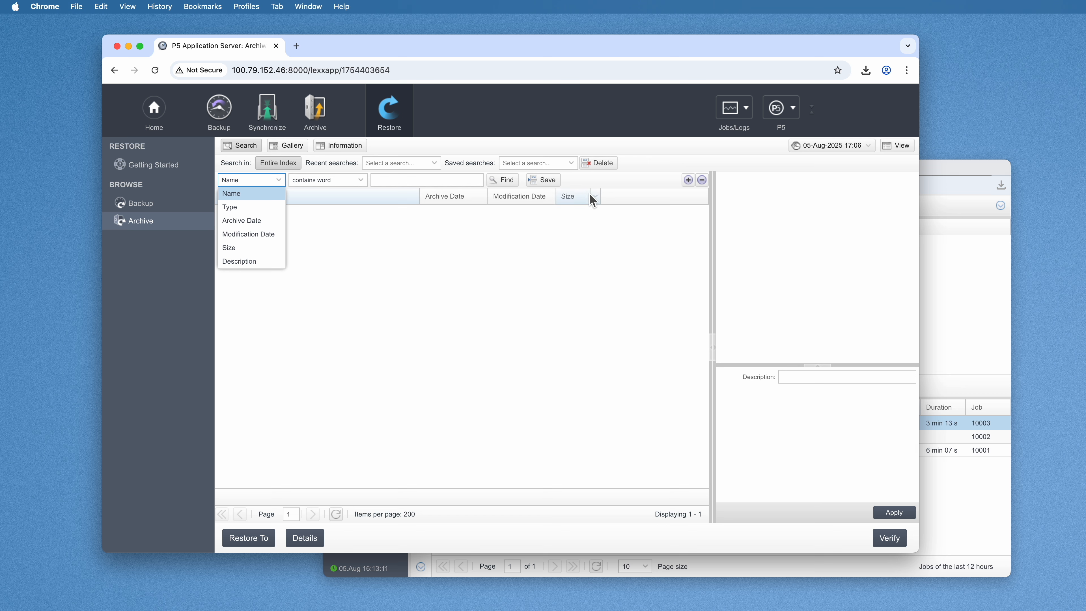
pyautogui.click(670, 189)
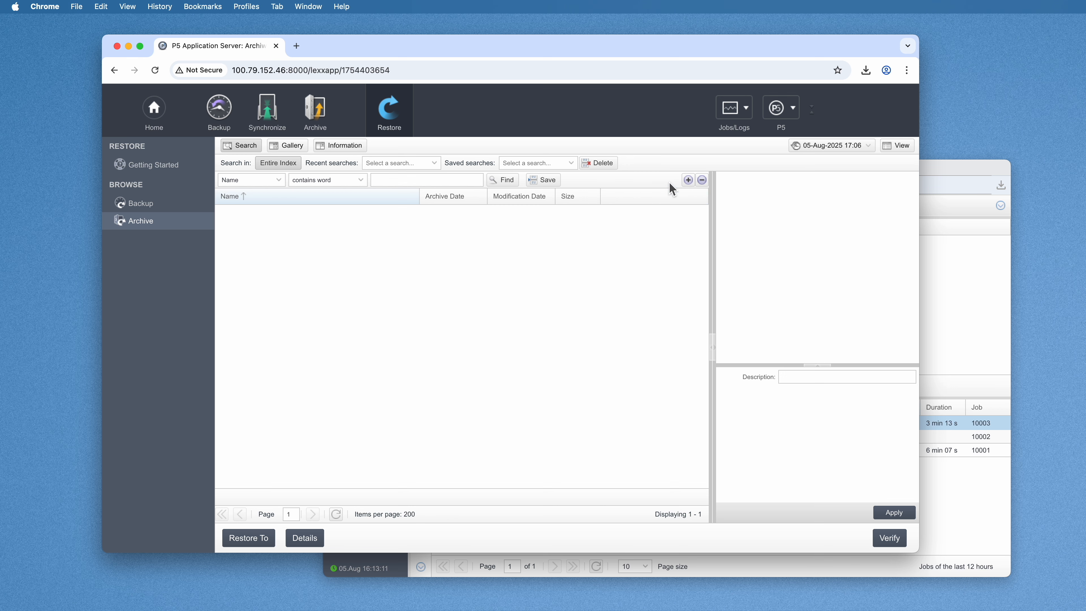
pyautogui.click(691, 181)
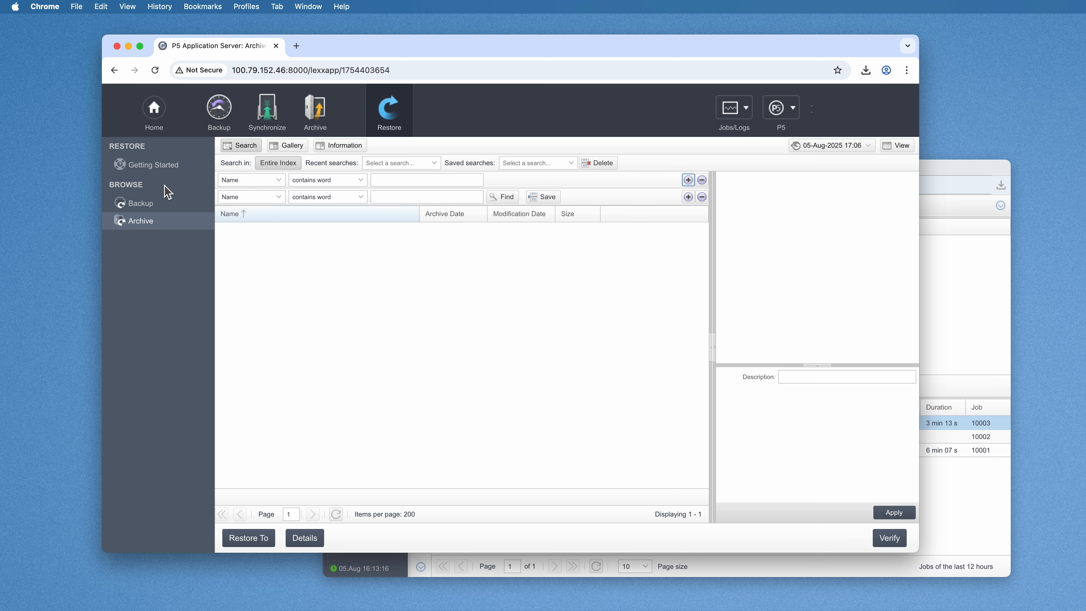
pyautogui.click(420, 183)
pyautogui.write('bus')
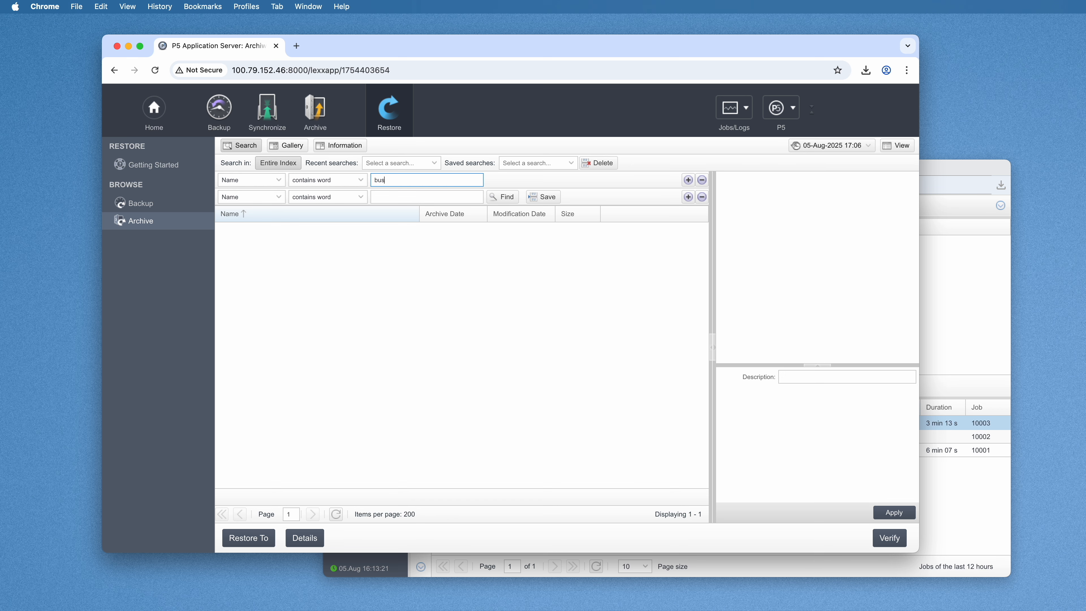
pyautogui.press('Return')
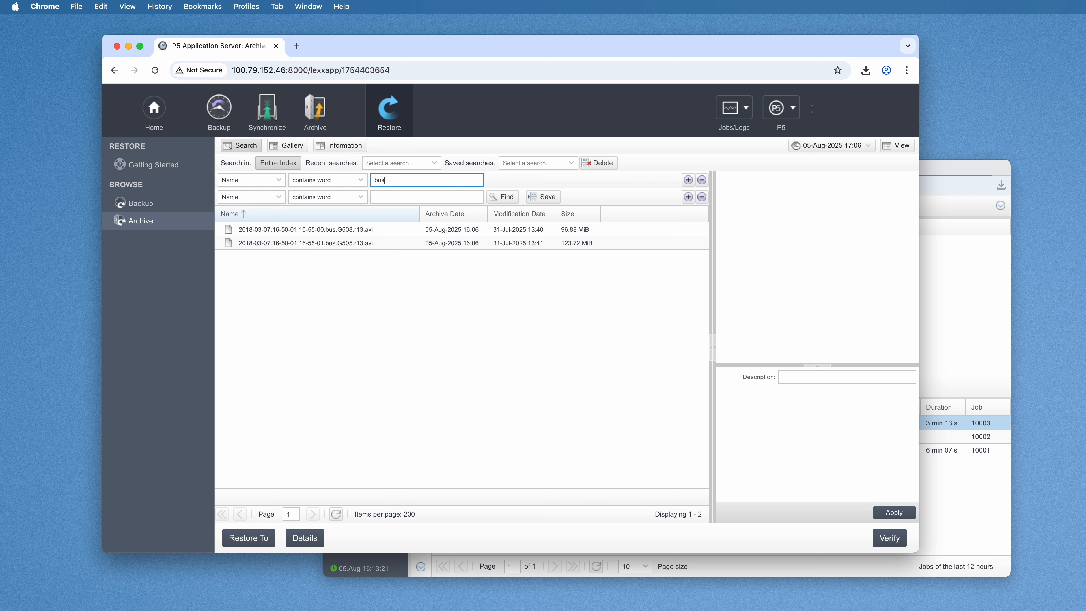
# Step: Narrow the bus search with a second criterion requiring the archive date to be exactly 04-Aug-2025
pyautogui.click(261, 198)
pyautogui.click(242, 237)
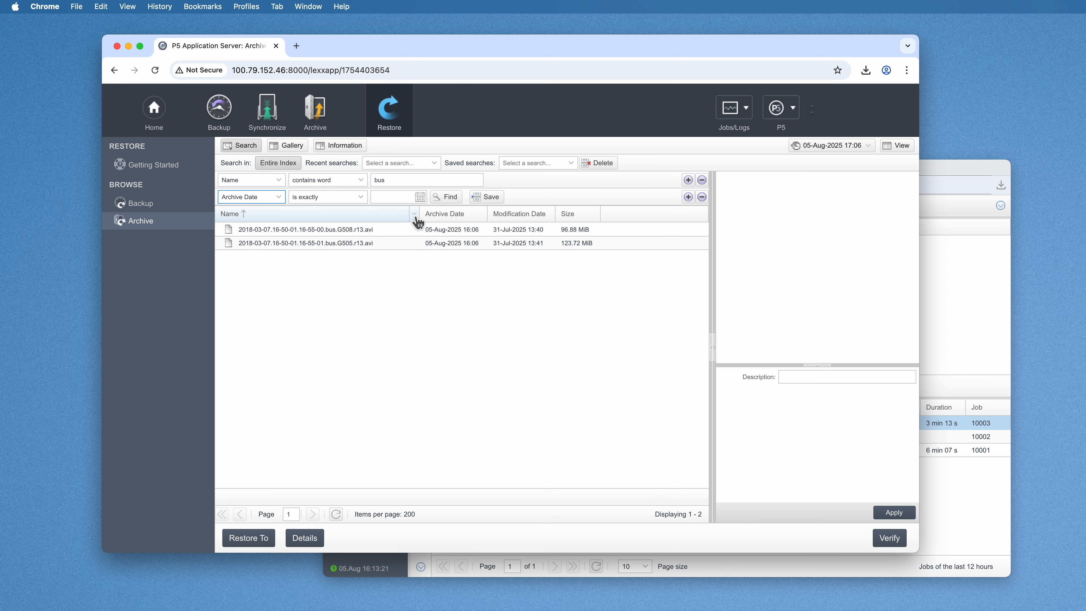
pyautogui.click(421, 197)
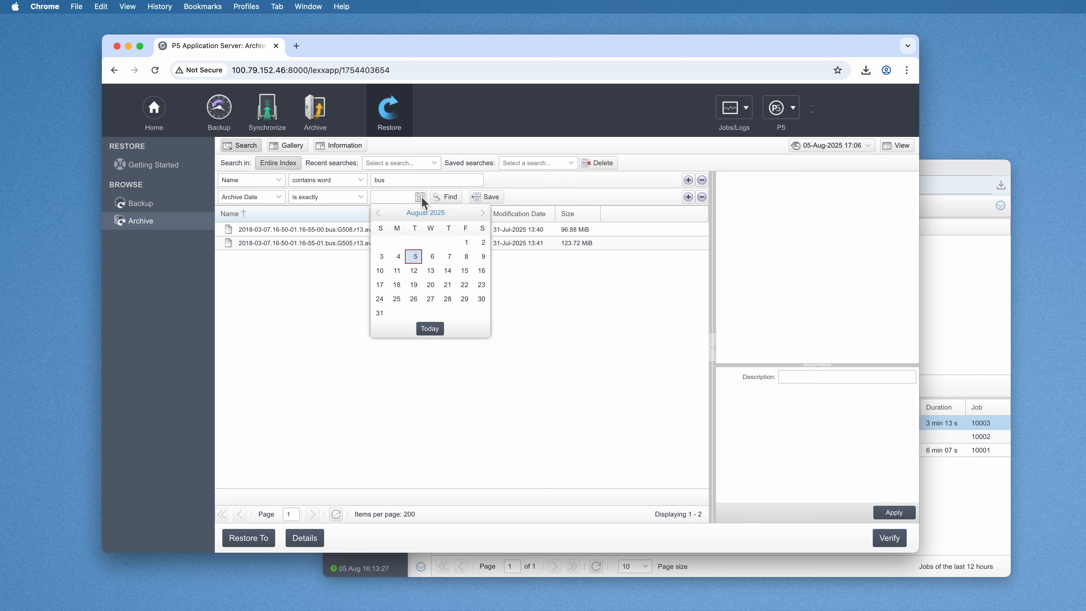
pyautogui.click(415, 256)
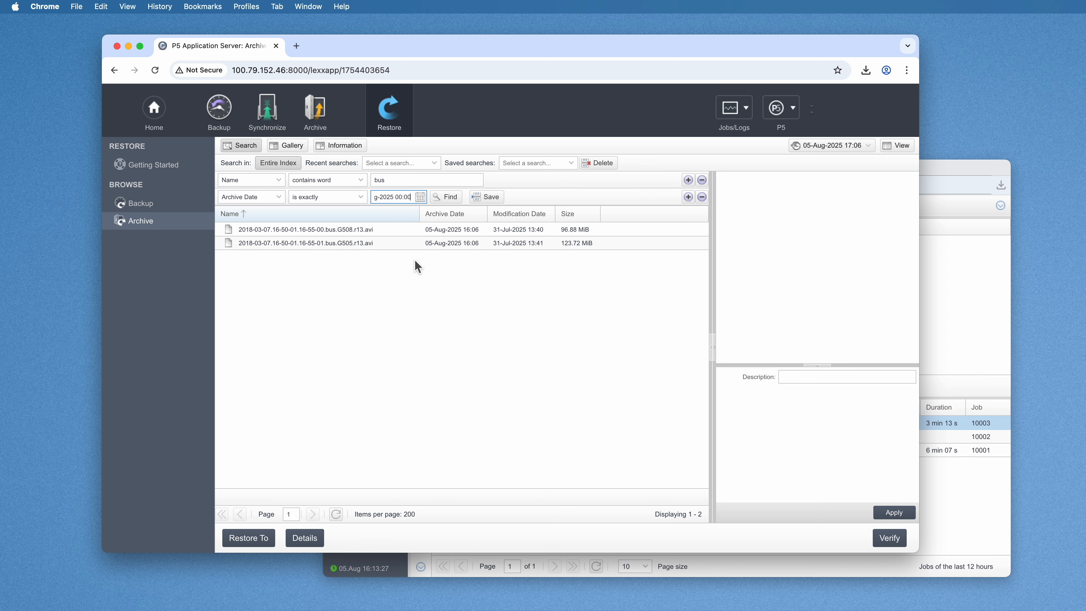
pyautogui.click(421, 197)
pyautogui.click(398, 256)
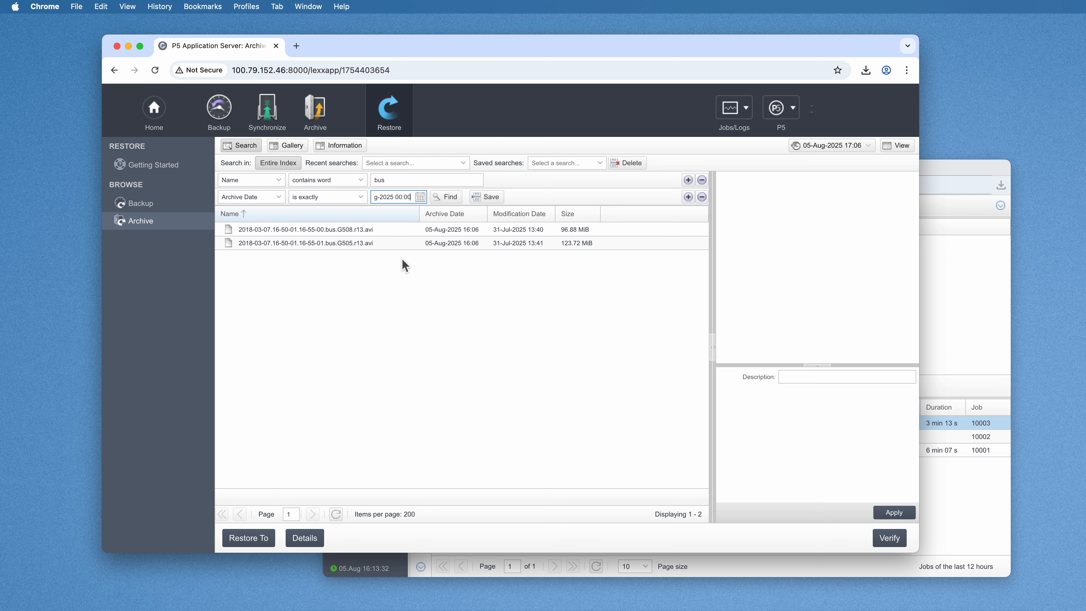
pyautogui.click(447, 197)
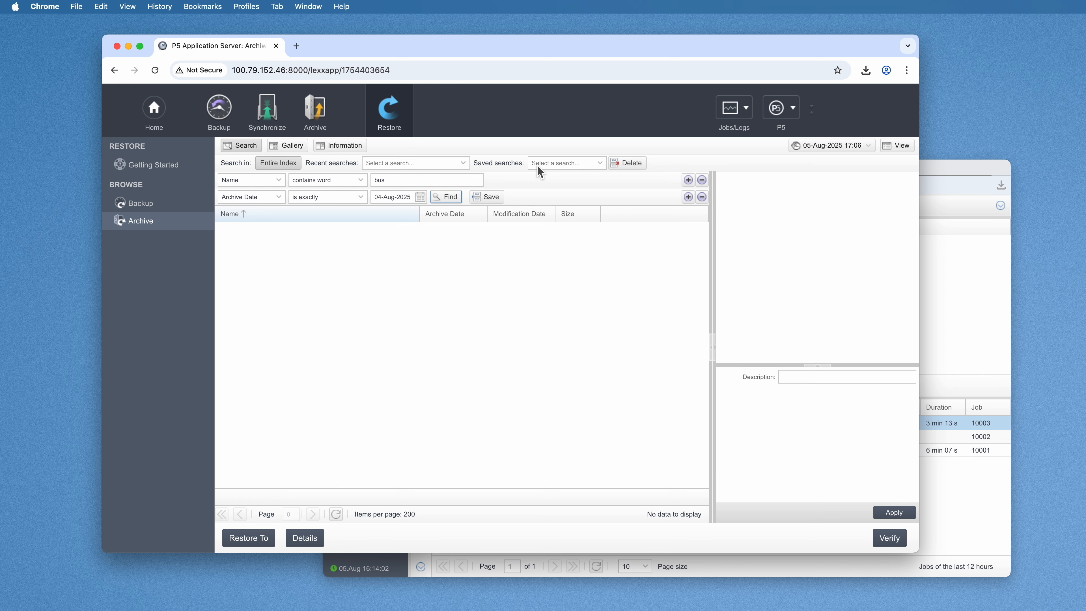
# Step: Start a fresh search of the entire index for names containing the word school
pyautogui.click(246, 146)
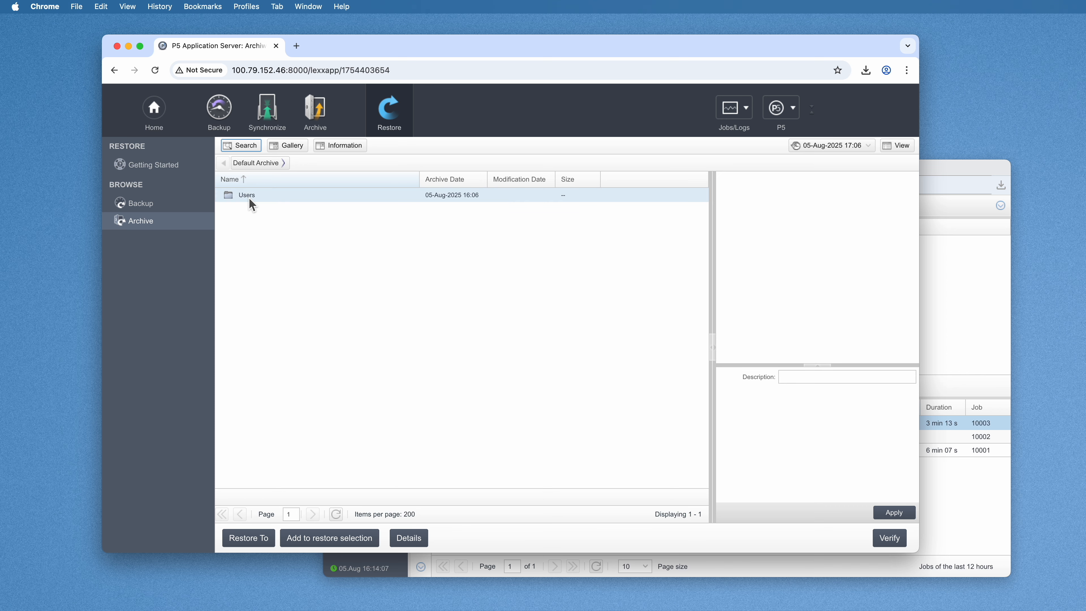
pyautogui.click(247, 146)
pyautogui.click(400, 181)
pyautogui.write('sc')
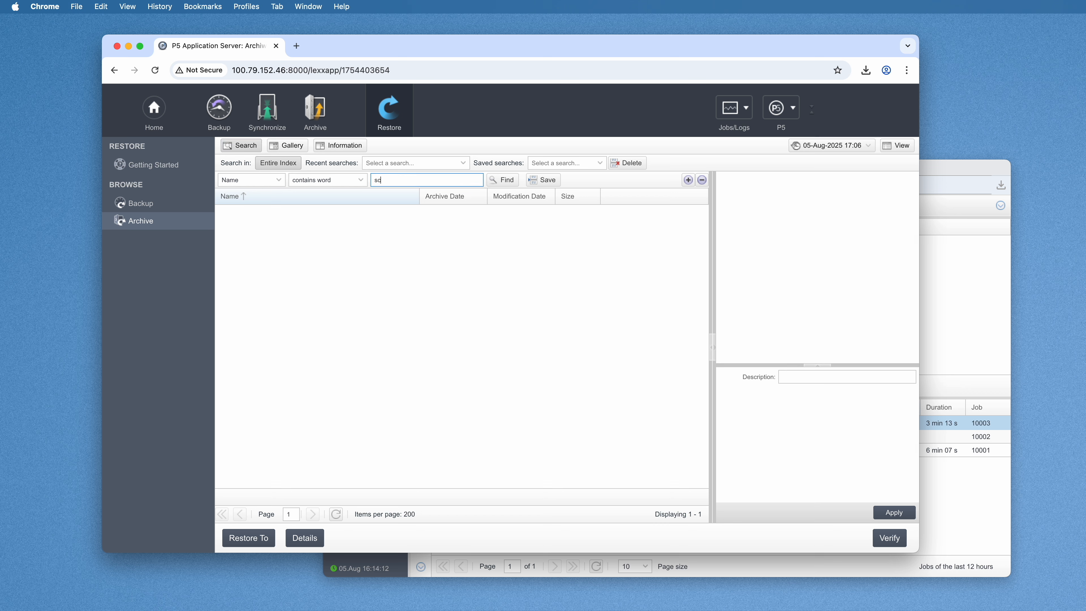
pyautogui.write('hool')
pyautogui.press('Return')
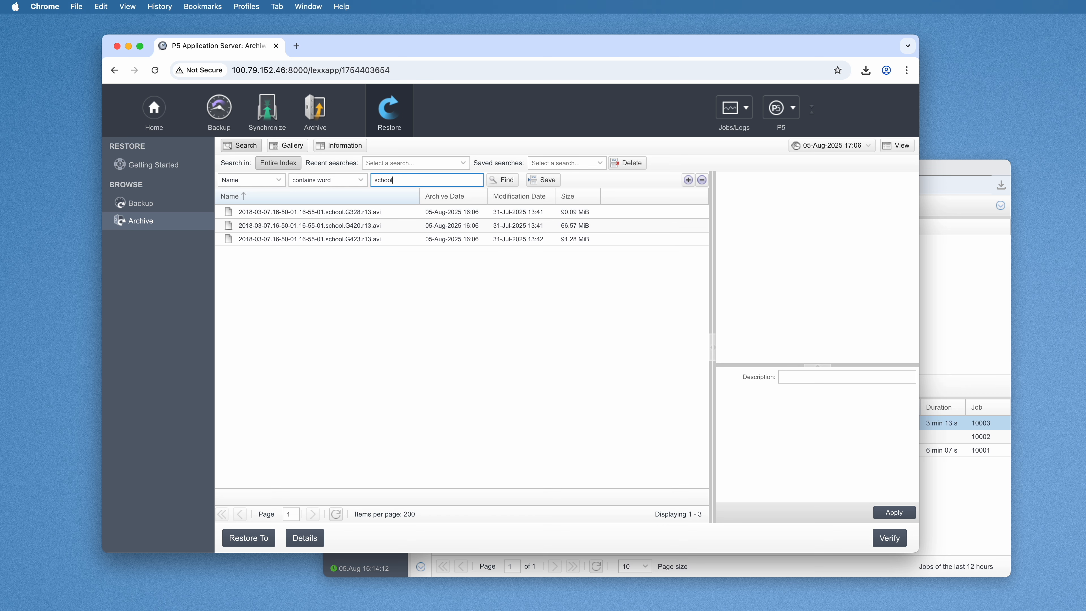
# Step: Hide the information pane and open the archived folder that contains the school.G328 clip
pyautogui.click(359, 240)
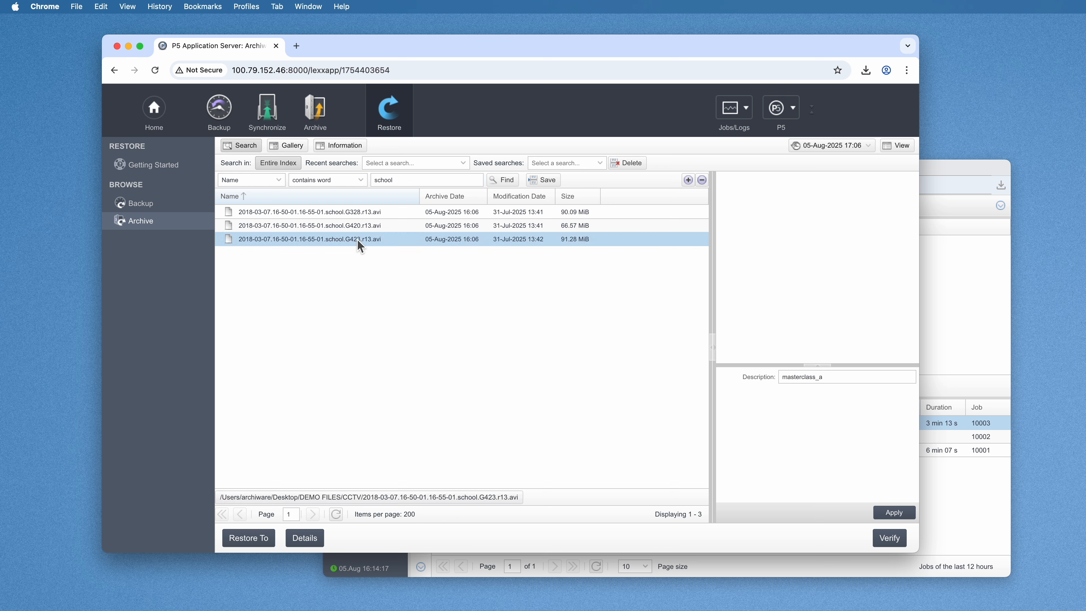
pyautogui.click(331, 150)
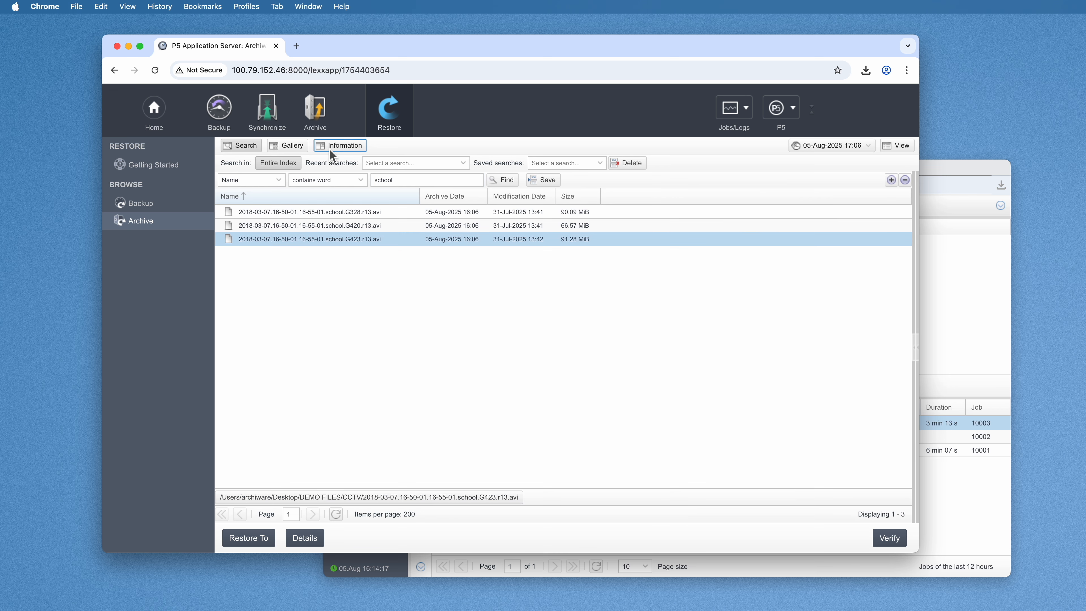
pyautogui.click(333, 214)
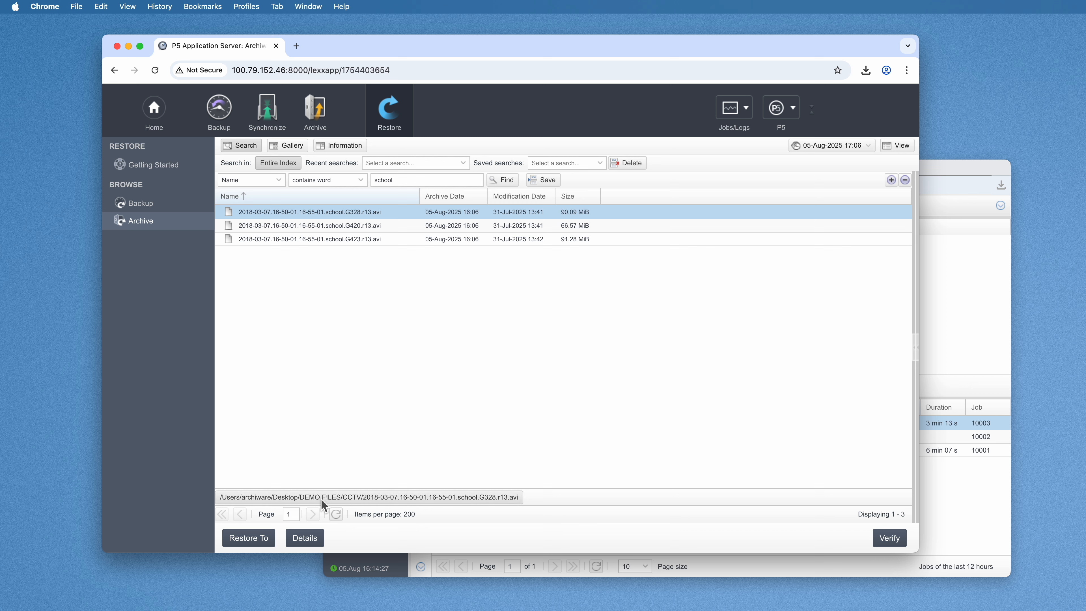
pyautogui.click(301, 497)
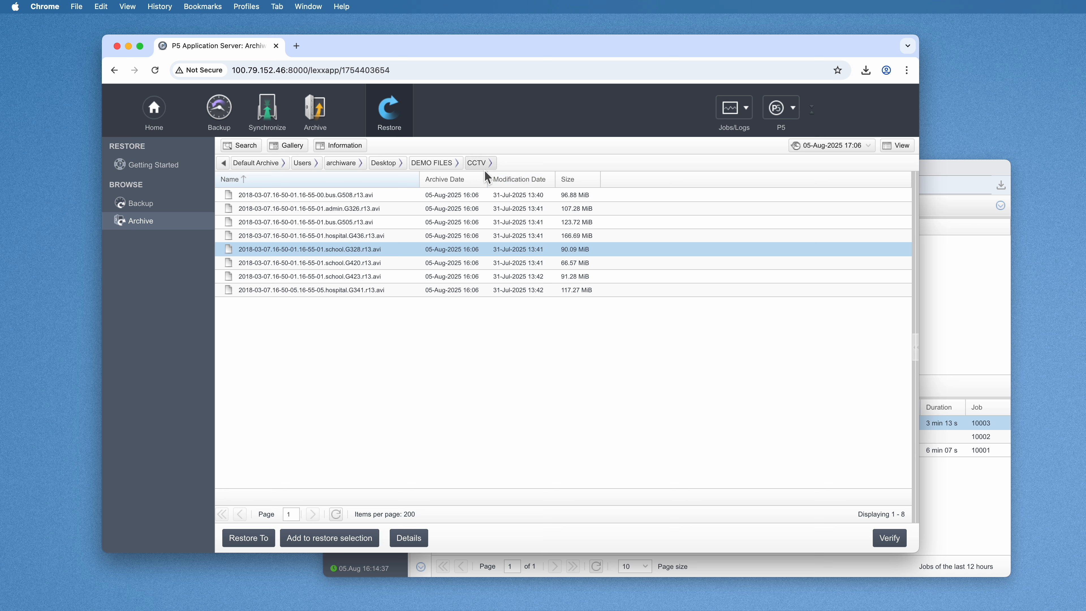
# Step: Add all the clips in the CCTV folder to the restore selection, and widen the selection window to show full names
pyautogui.click(346, 197)
pyautogui.keyDown('shift'); pyautogui.click(352, 291); pyautogui.keyUp('shift')
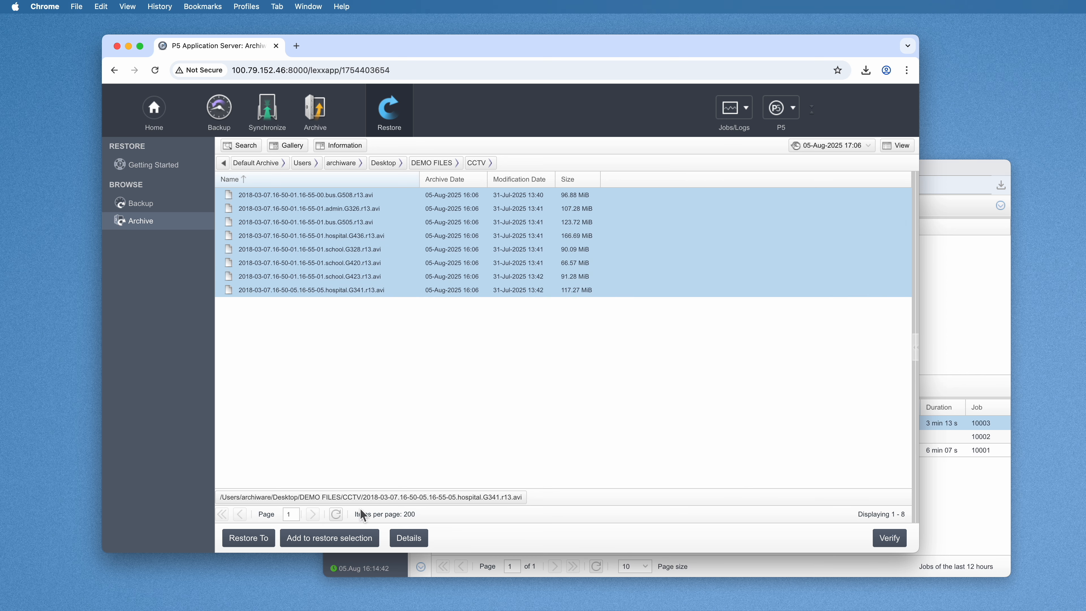
pyautogui.click(334, 542)
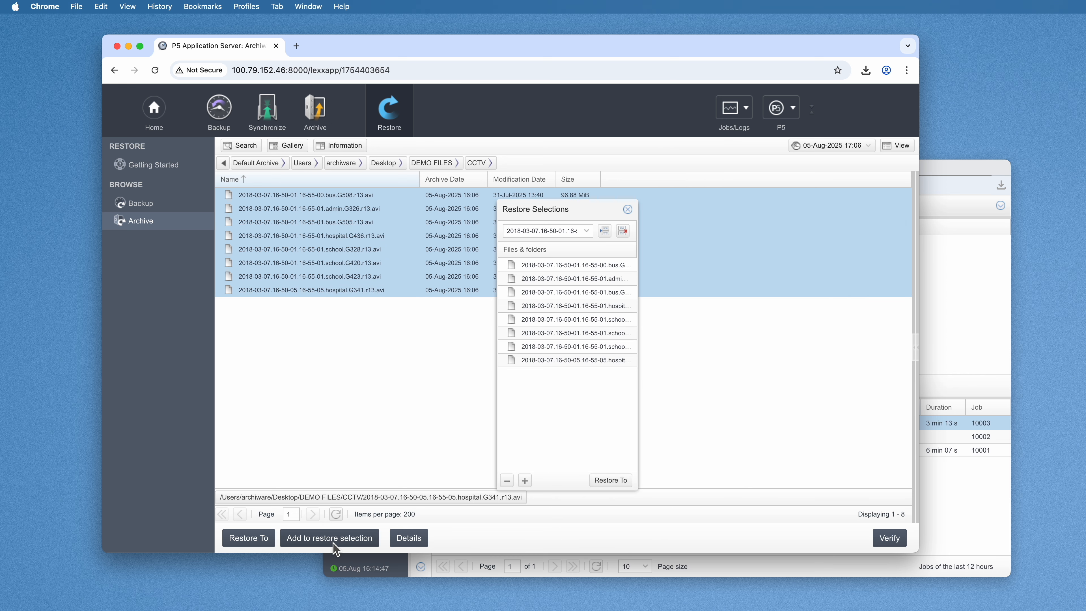
pyautogui.moveTo(557, 213); pyautogui.dragTo(675, 211)
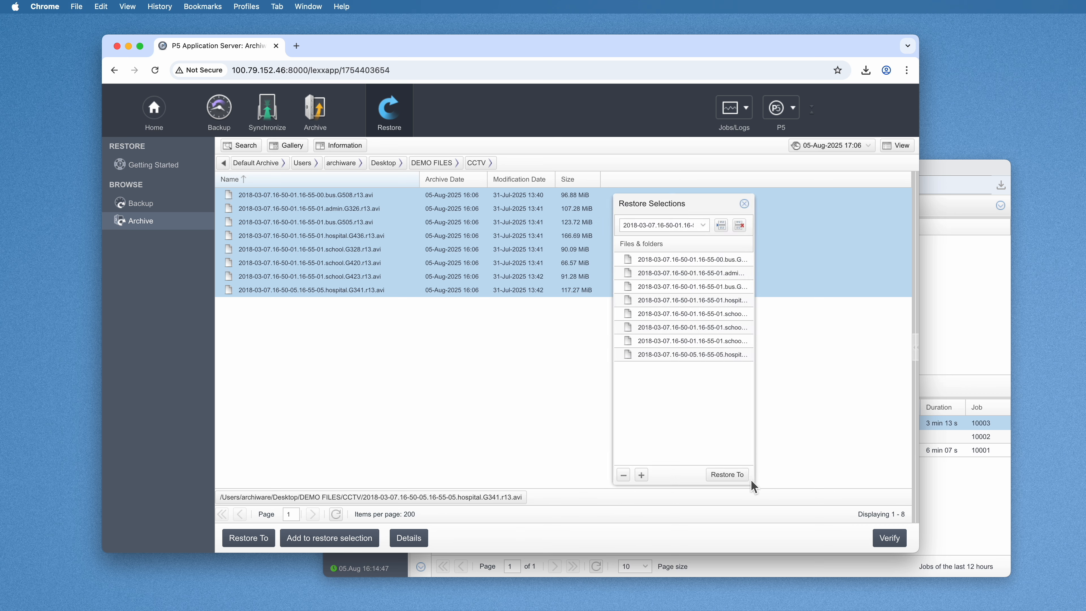
pyautogui.moveTo(759, 488); pyautogui.dragTo(846, 473)
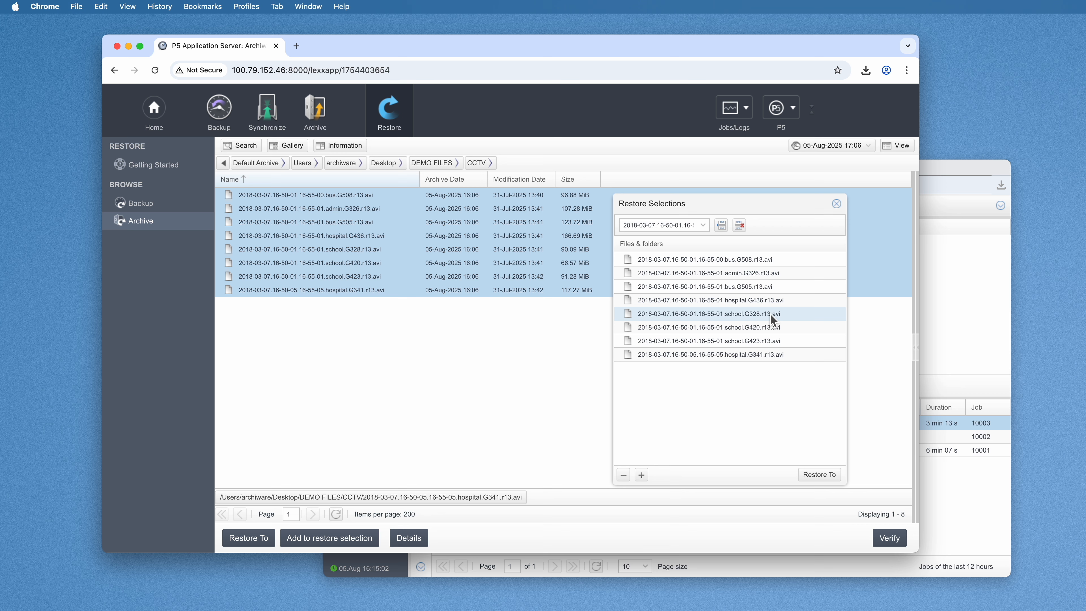
# Step: Begin restoring the selected clips to a chosen location, with relocation to a directory enabled on the localhost client
pyautogui.click(818, 476)
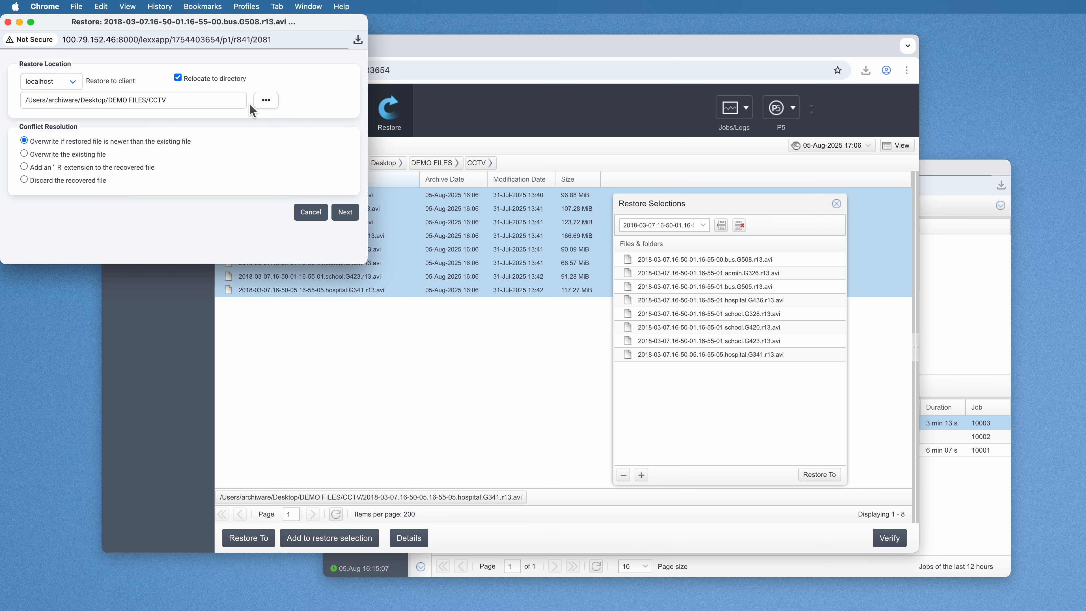
pyautogui.moveTo(109, 24); pyautogui.dragTo(570, 156)
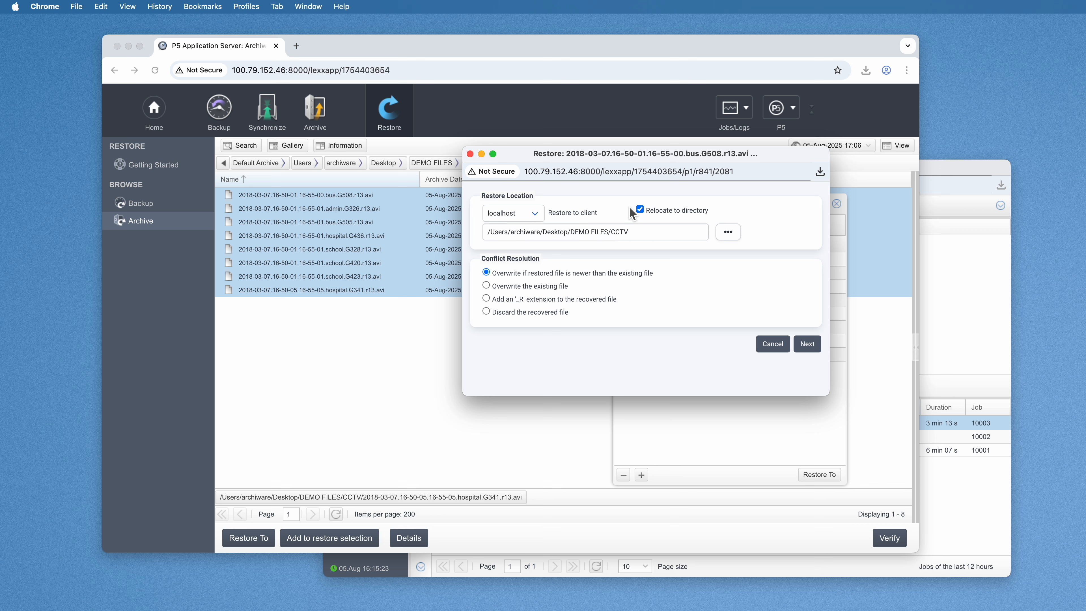
pyautogui.click(641, 210)
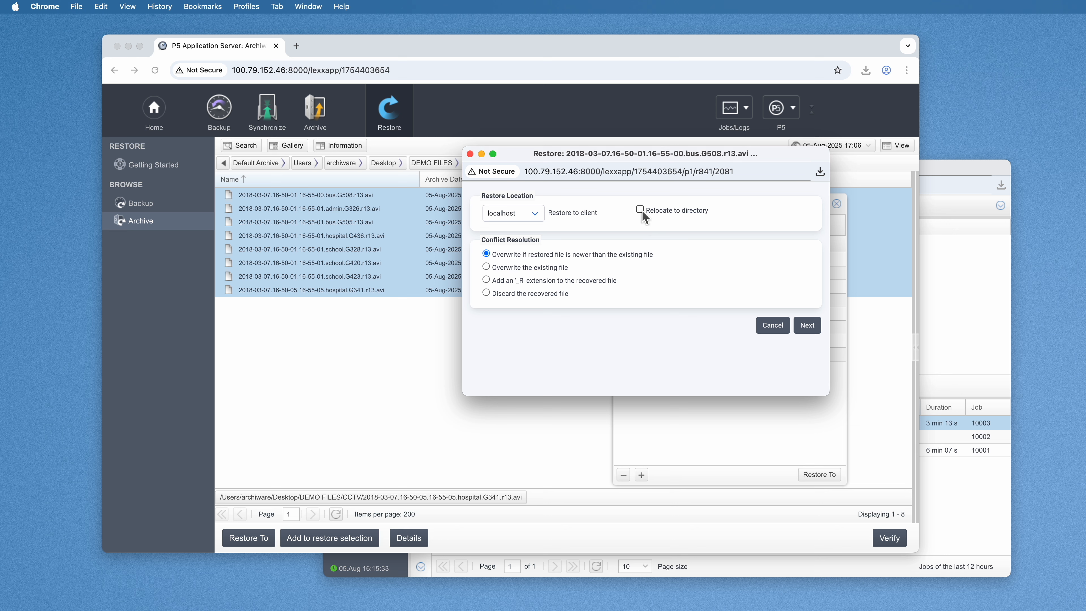
pyautogui.click(640, 209)
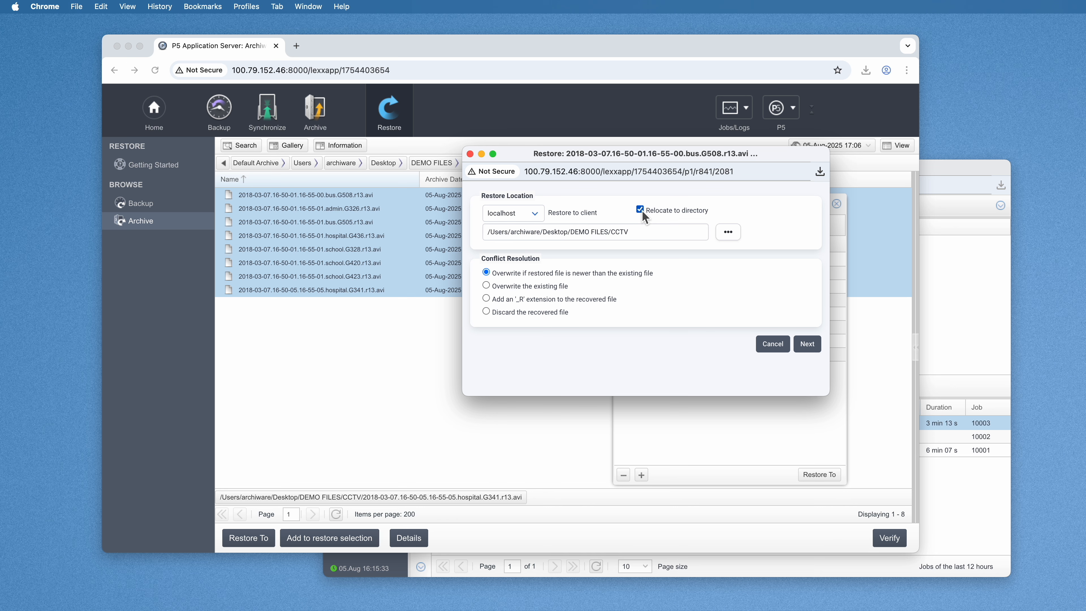
pyautogui.click(658, 234)
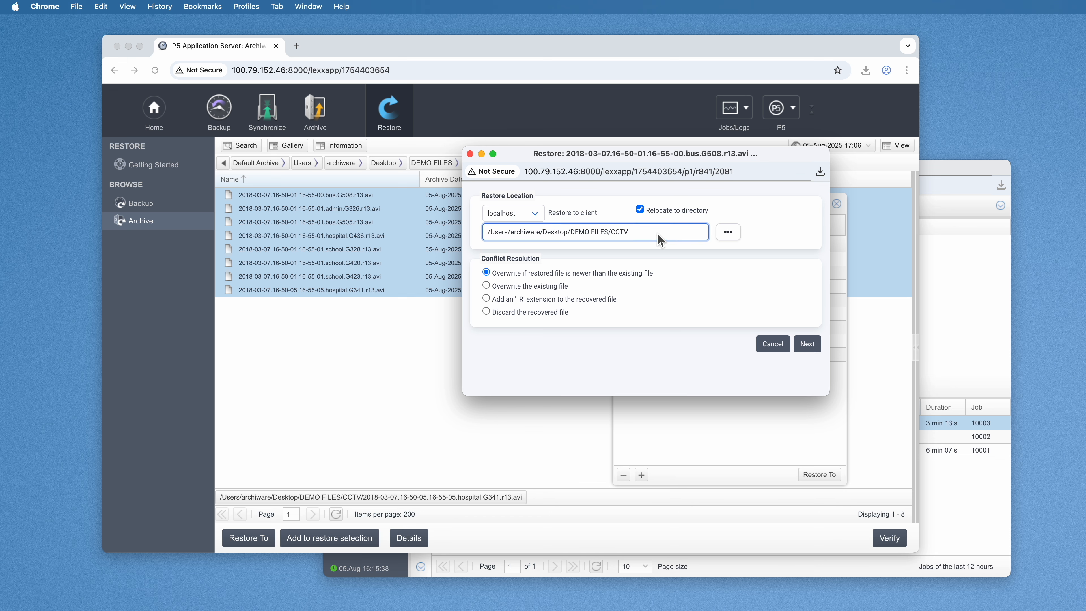
# Step: Create a folder named restore inside DEMO FILES and choose it as the restore directory
pyautogui.click(730, 238)
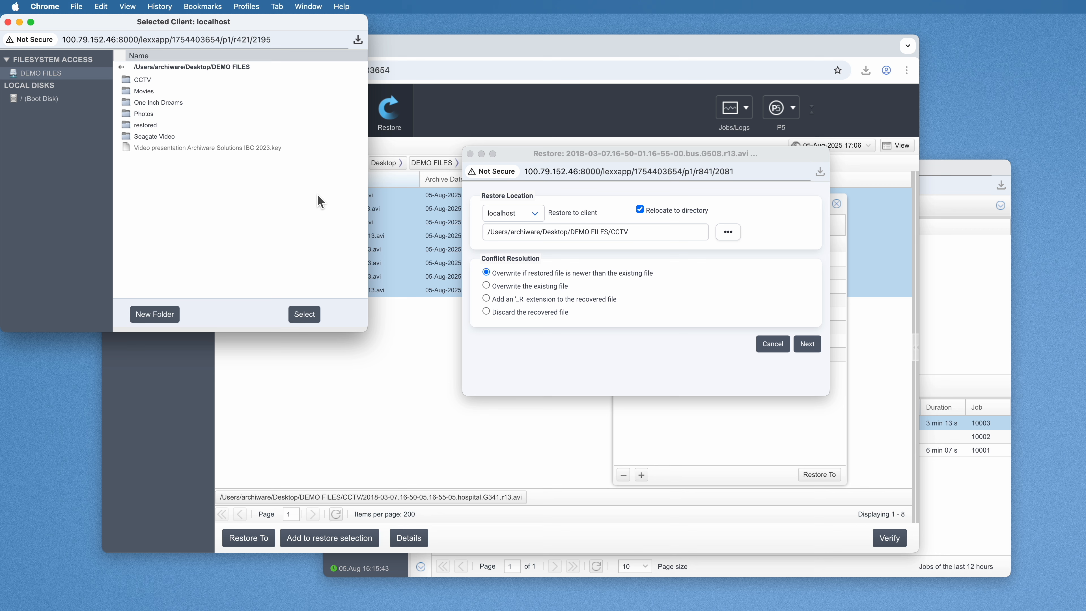
pyautogui.click(170, 316)
pyautogui.write('restored')
pyautogui.press('Return')
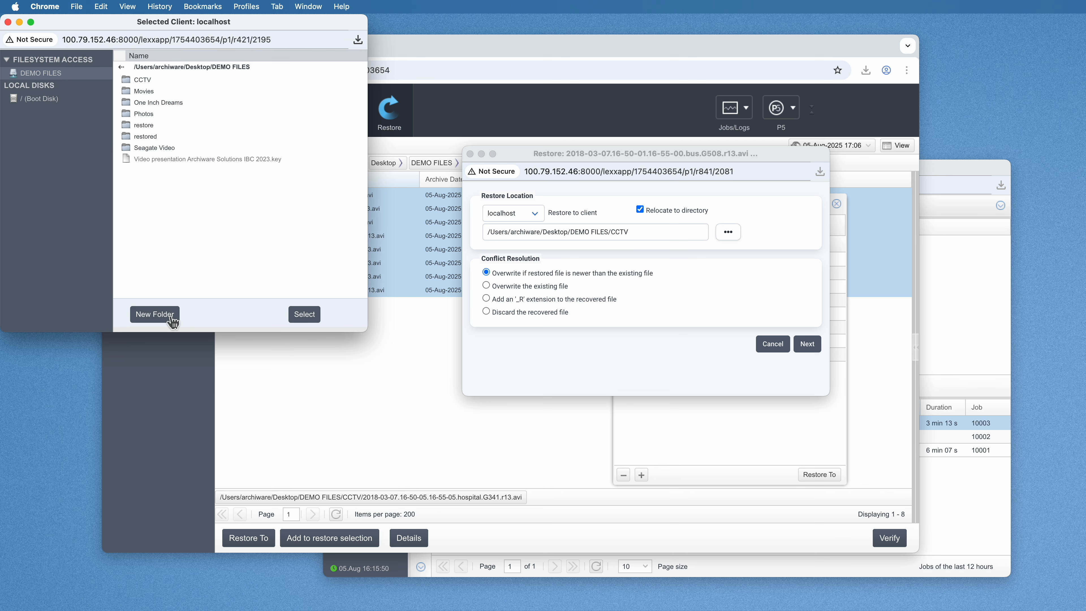
pyautogui.click(145, 125)
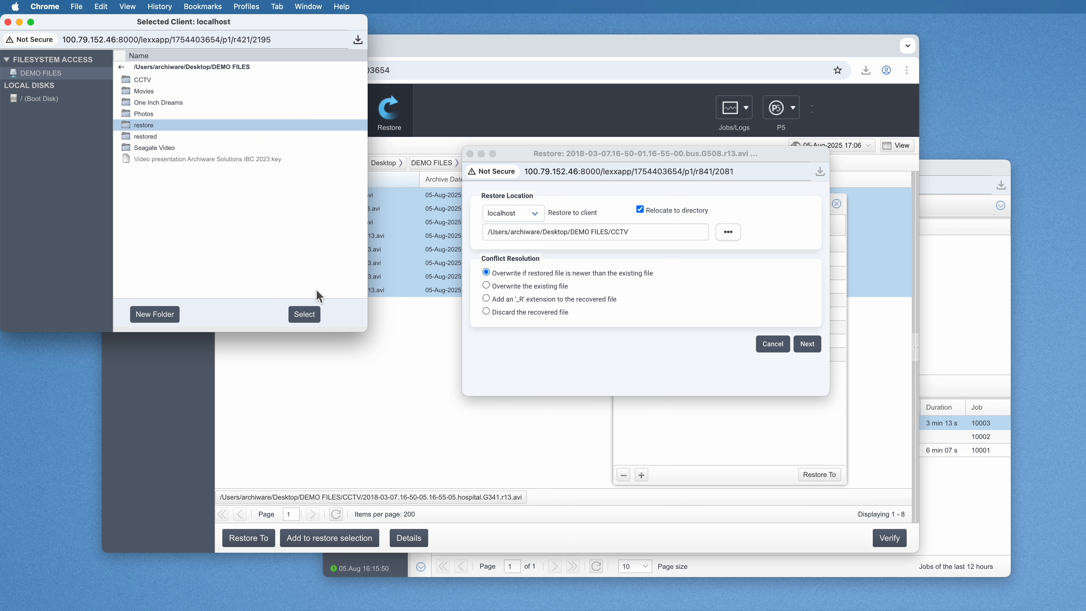
pyautogui.click(313, 315)
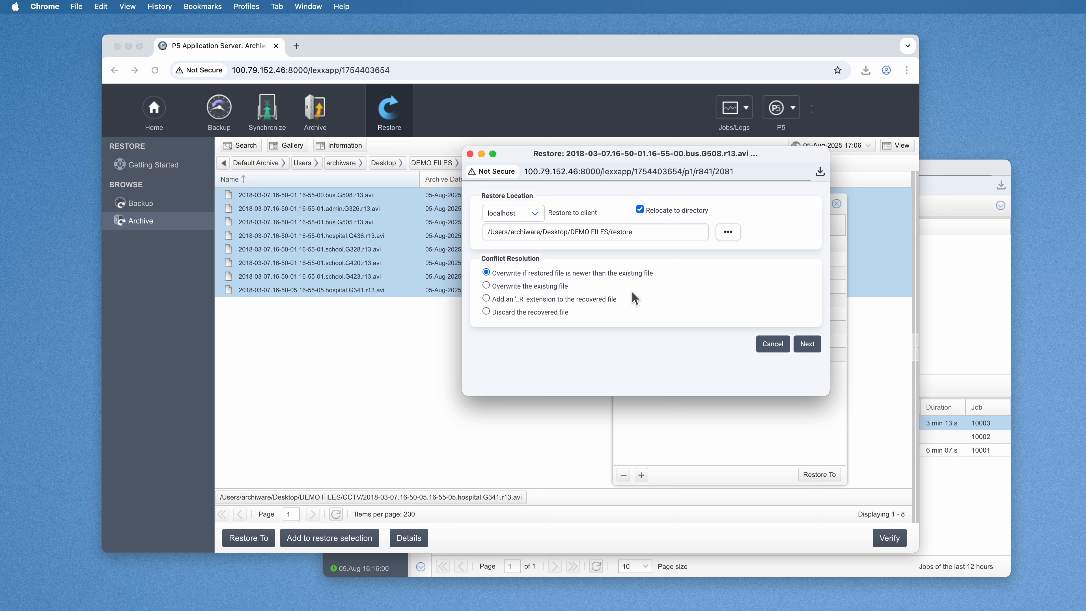
# Step: Set conflict resolution to overwrite only if the restored file is newer, and continue to the restore summary
pyautogui.click(487, 286)
pyautogui.click(486, 312)
pyautogui.click(486, 274)
pyautogui.click(487, 299)
pyautogui.tripleClick(649, 235)
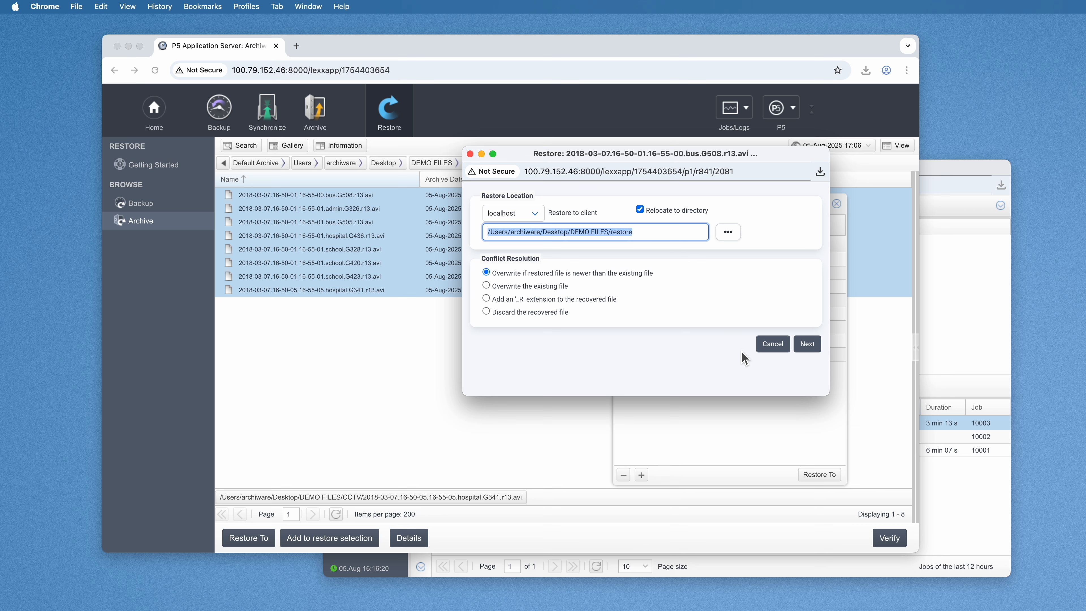
pyautogui.click(804, 345)
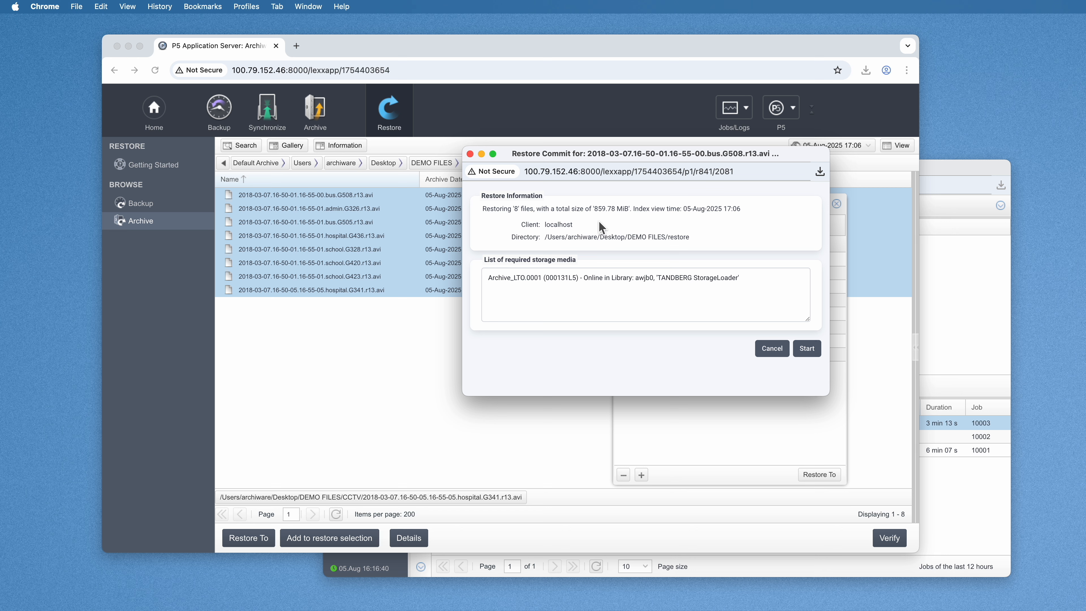
# Step: Check the restore summary's total size and required storage media, start the restore, and select its job in the job monitor
pyautogui.moveTo(593, 210); pyautogui.dragTo(631, 214)
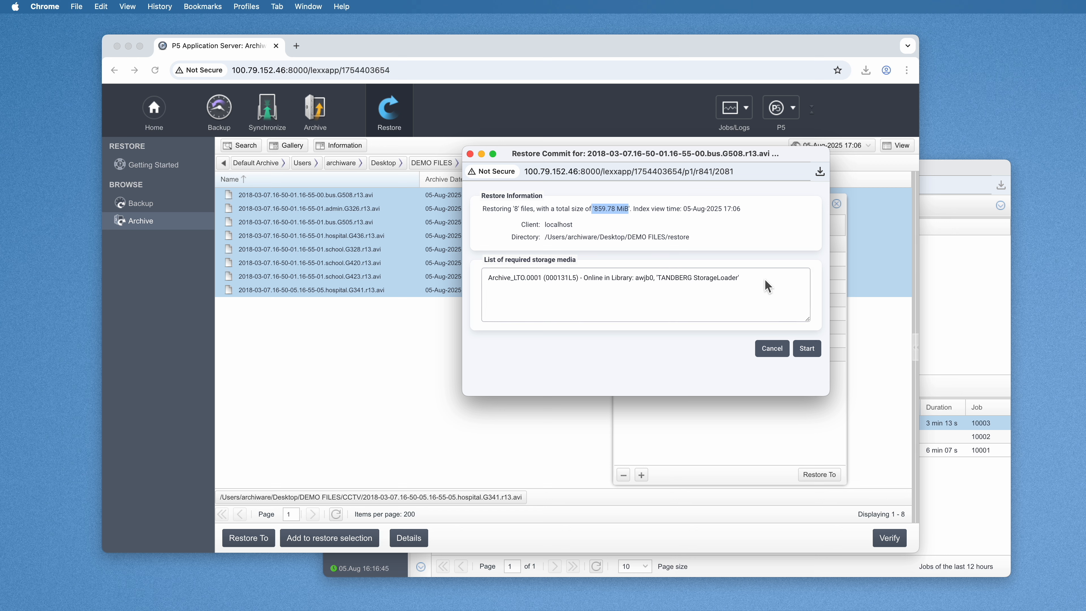
pyautogui.moveTo(770, 286); pyautogui.dragTo(698, 245)
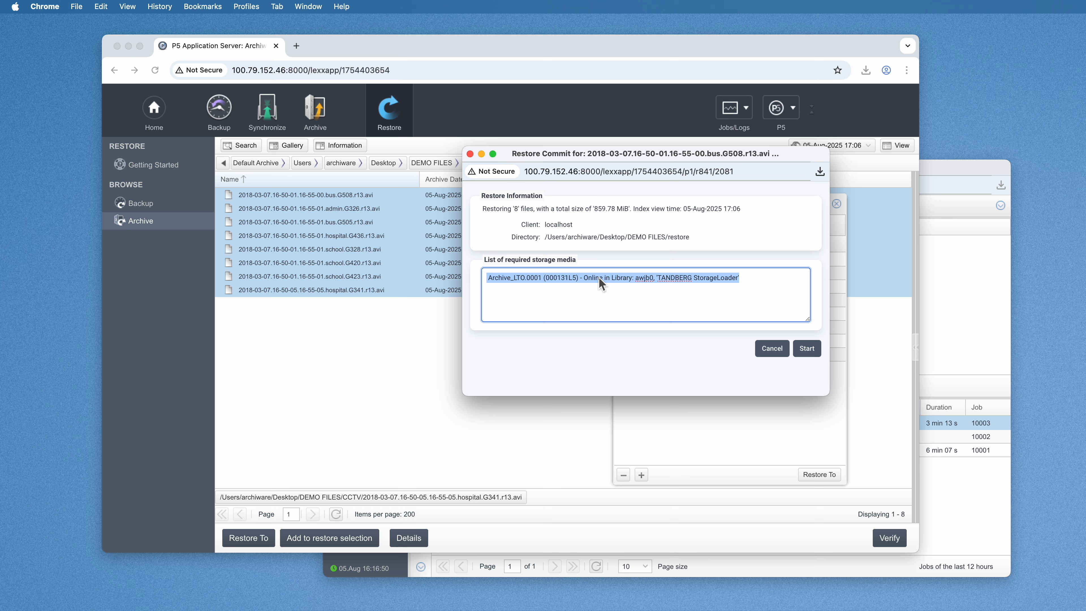
pyautogui.moveTo(599, 283); pyautogui.dragTo(777, 293)
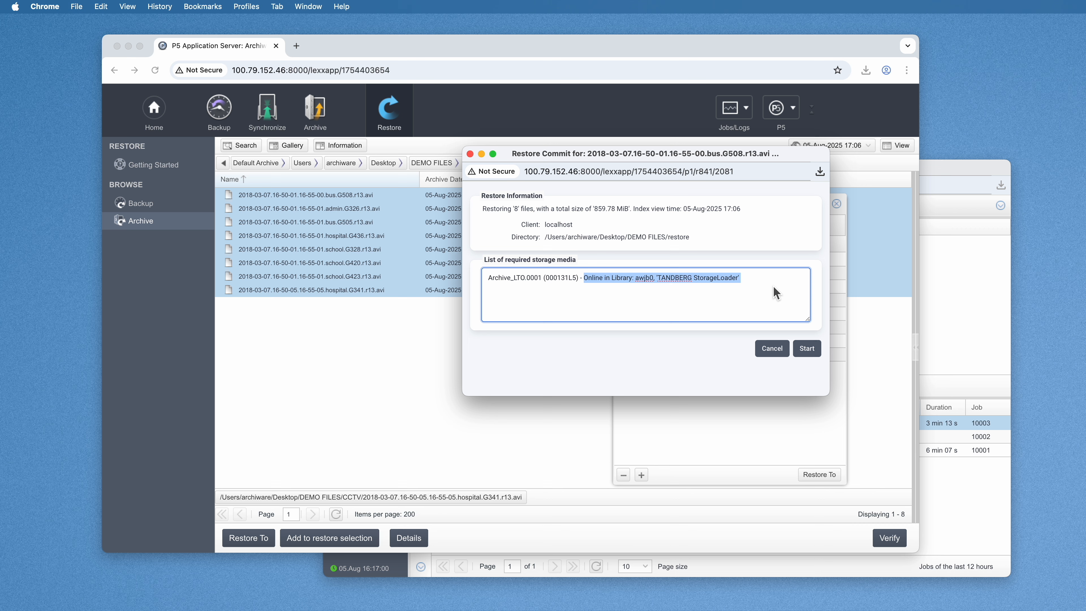
pyautogui.click(807, 350)
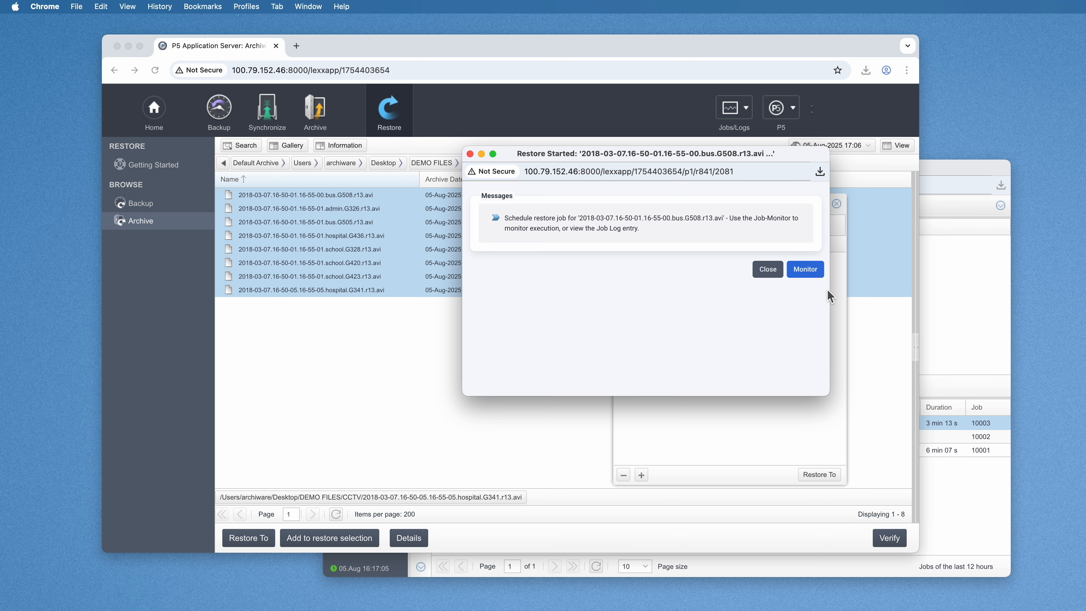
pyautogui.click(802, 269)
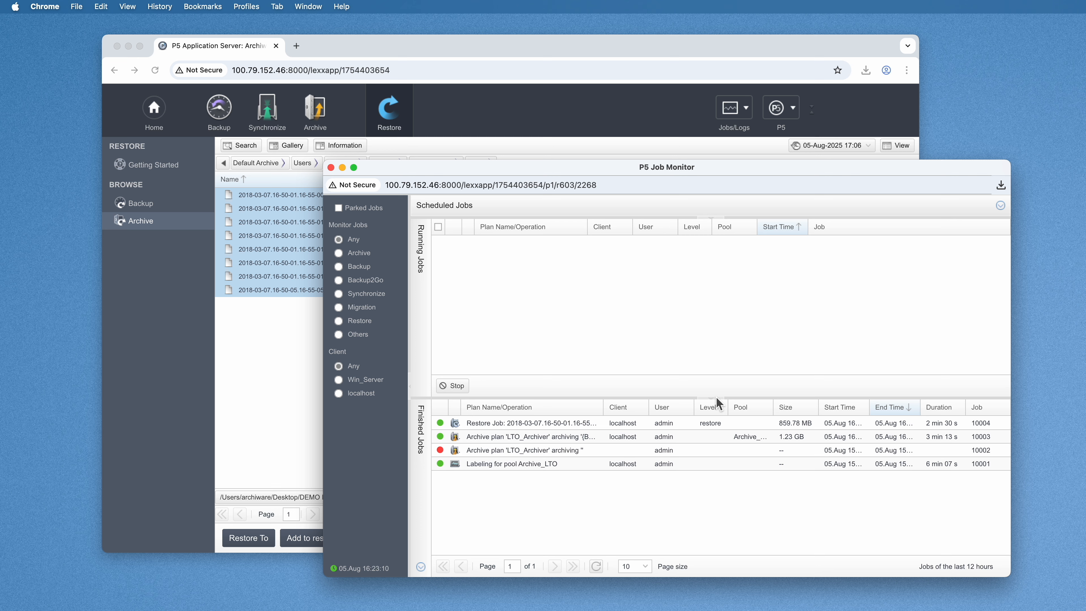
pyautogui.click(568, 425)
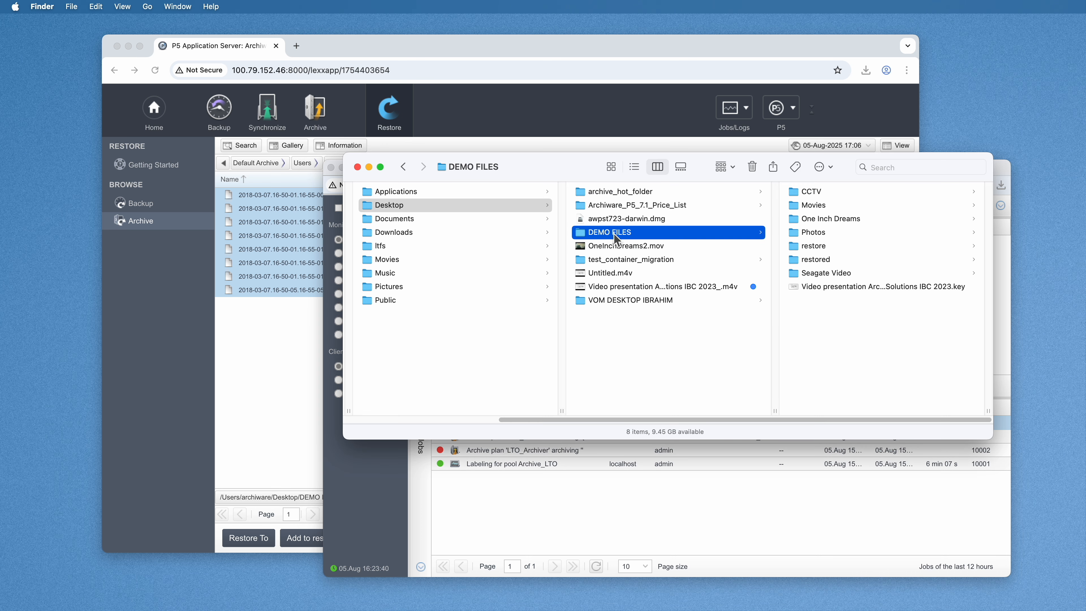
# Step: In Finder, check the restored clips in the restore folder inside DEMO FILES by selecting all of them
pyautogui.click(805, 247)
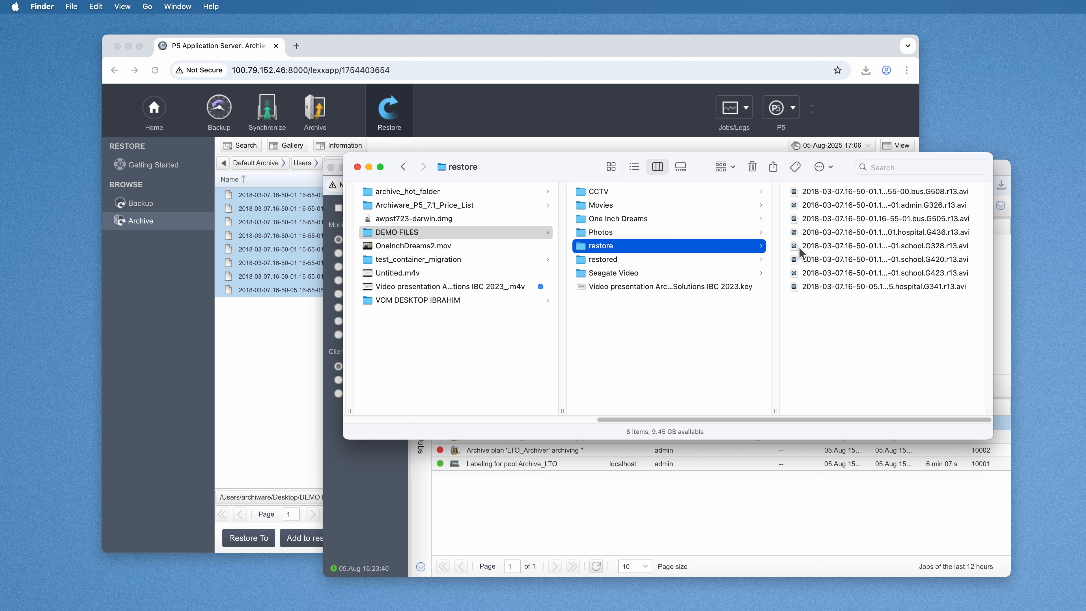
pyautogui.moveTo(868, 319); pyautogui.dragTo(864, 190)
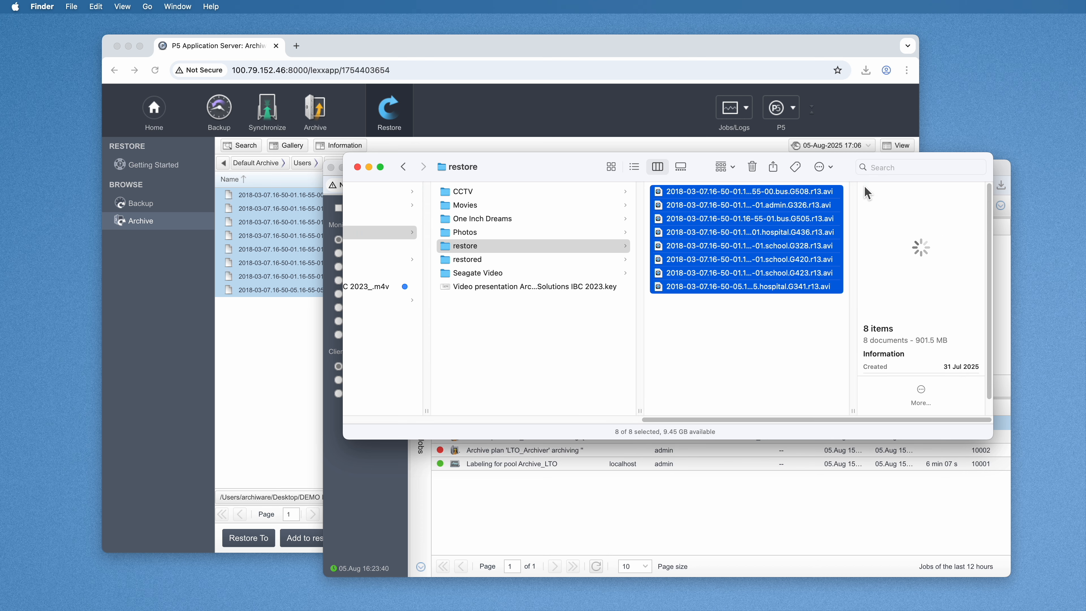
pyautogui.click(777, 337)
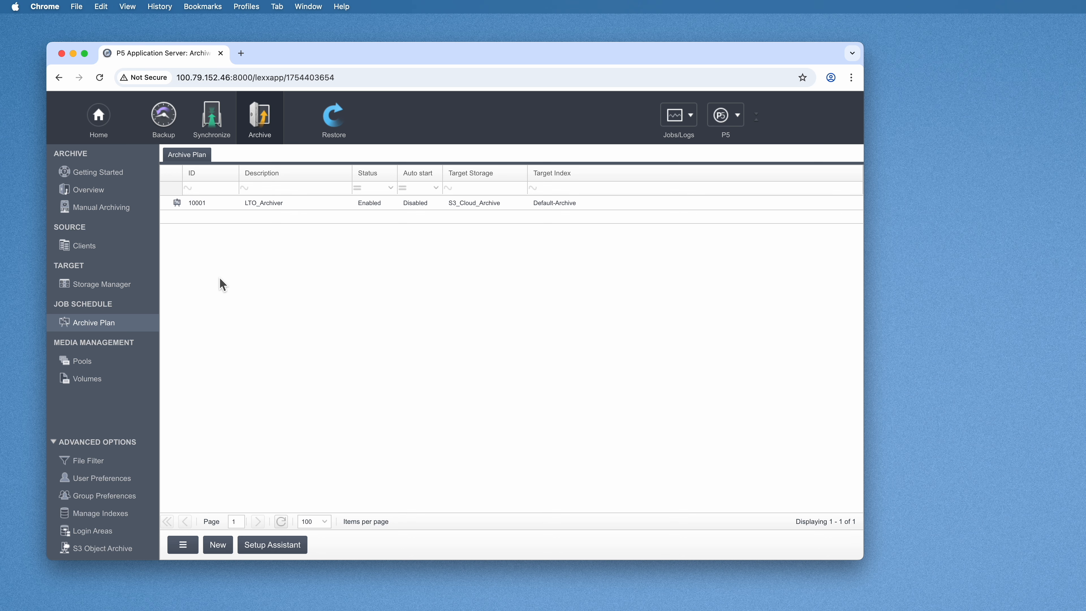
# Step: Open the LTO_Archiver archive plan for editing and set its target storage to Archive_LTO
pyautogui.doubleClick(306, 205)
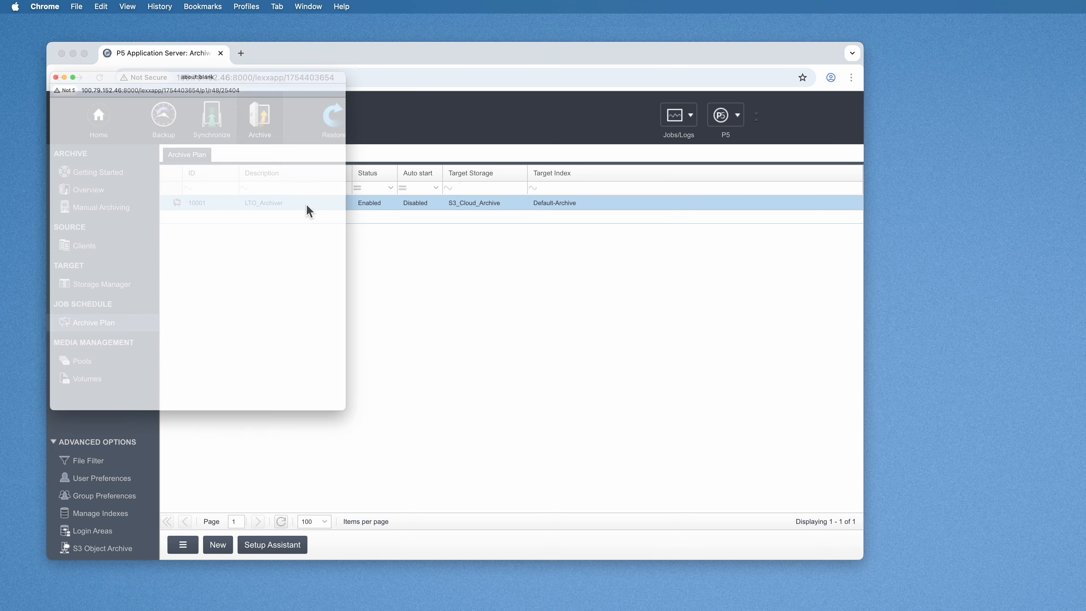
pyautogui.moveTo(87, 24); pyautogui.dragTo(516, 59)
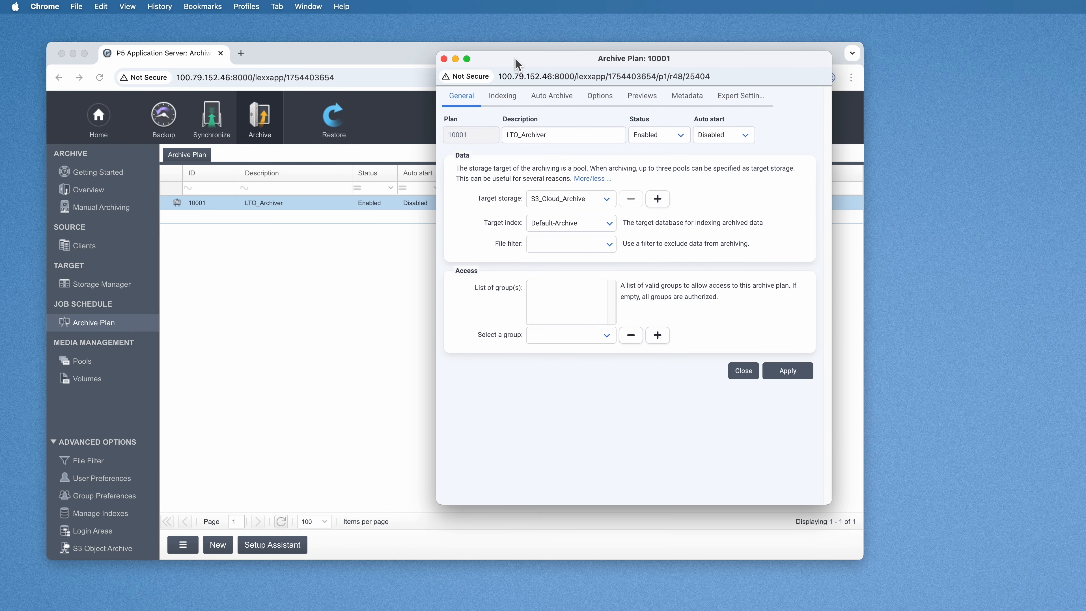
pyautogui.doubleClick(584, 136)
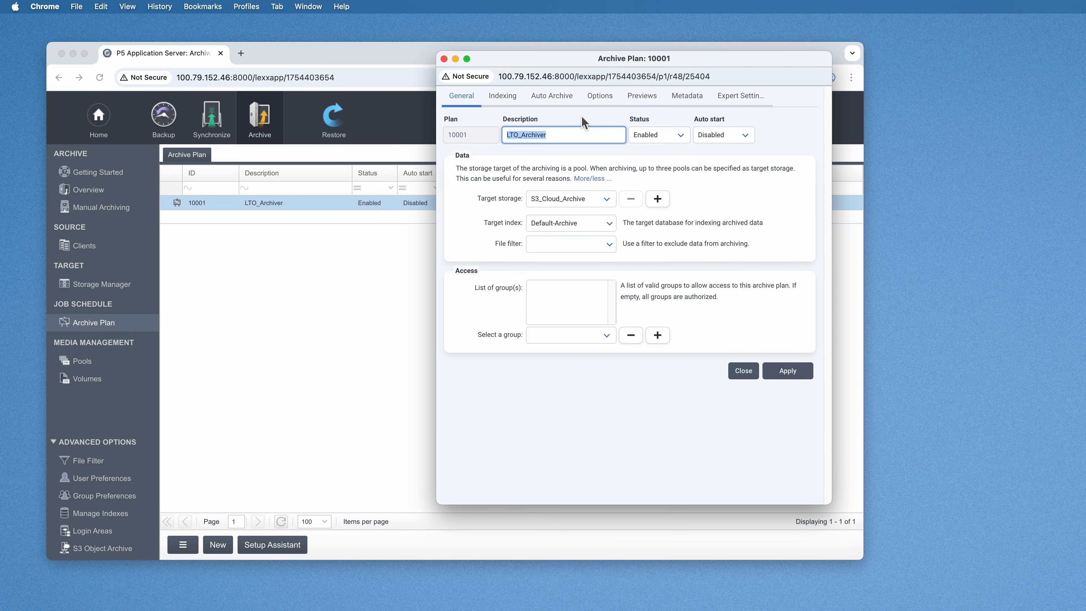
pyautogui.click(596, 198)
pyautogui.click(596, 198)
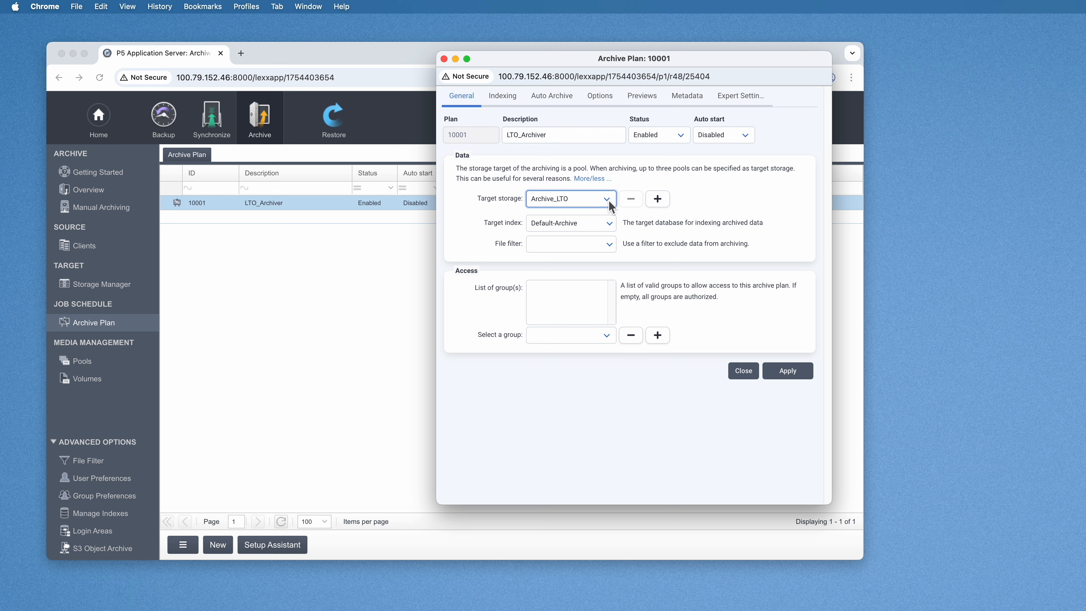
pyautogui.click(742, 200)
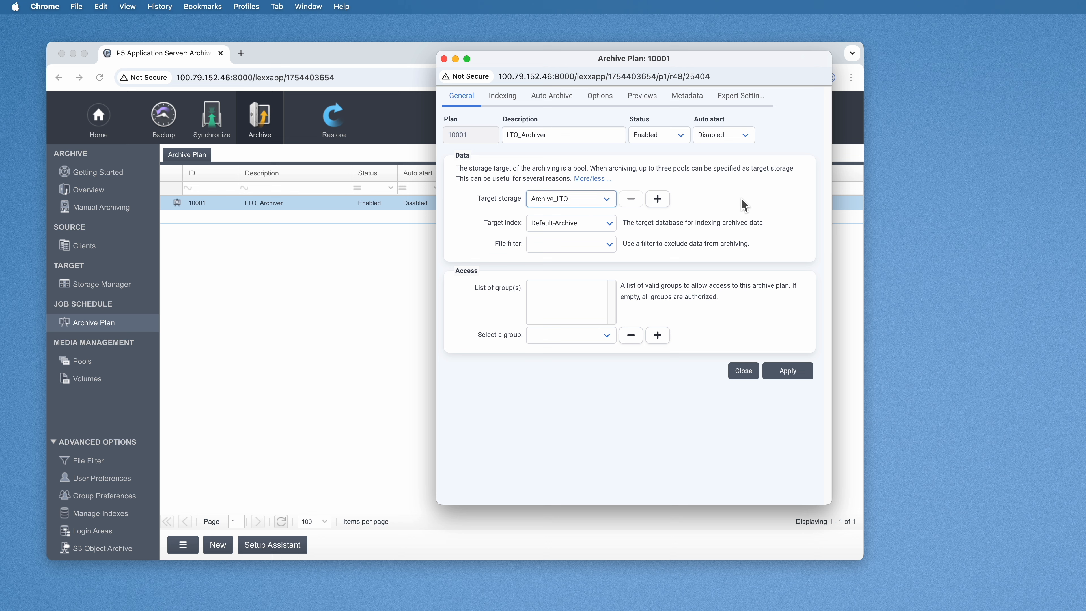
# Step: Add entries for a second and a third target pool to the plan, and remove both without choosing a pool
pyautogui.click(659, 201)
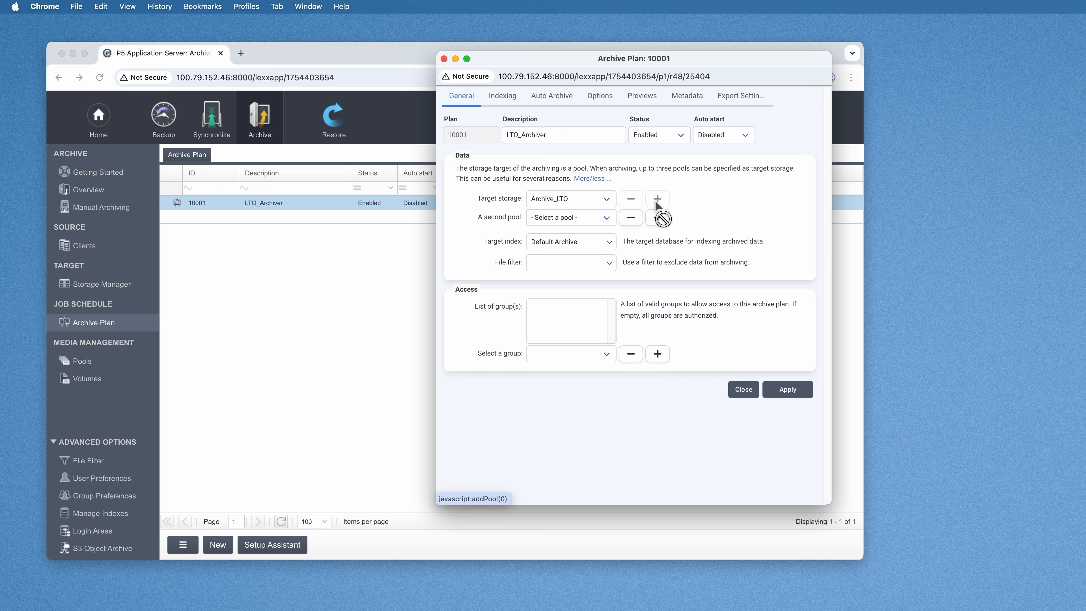
pyautogui.click(659, 219)
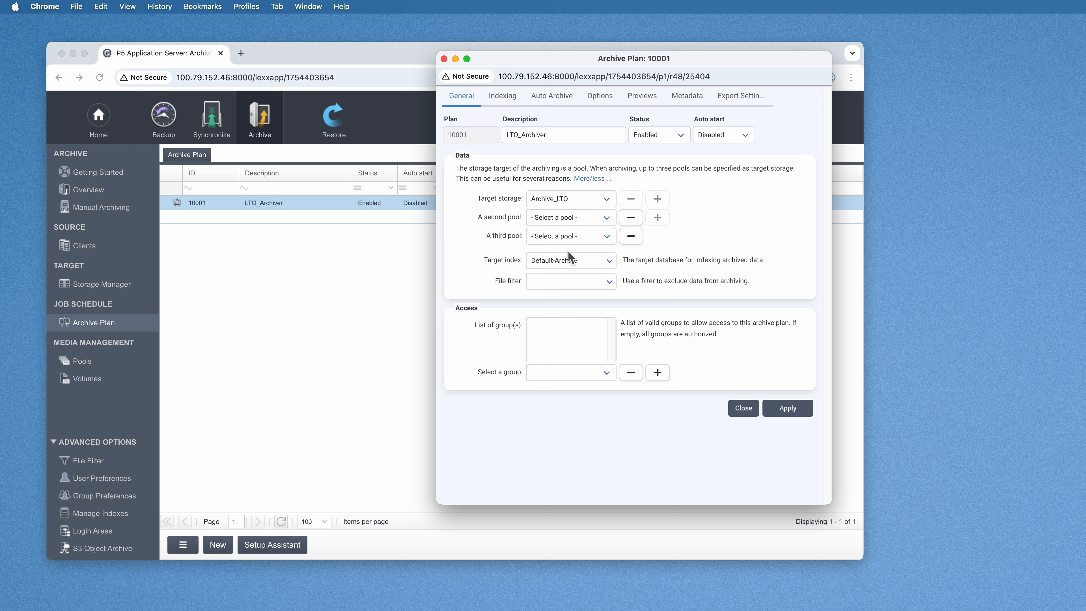
pyautogui.click(601, 218)
pyautogui.press('Escape')
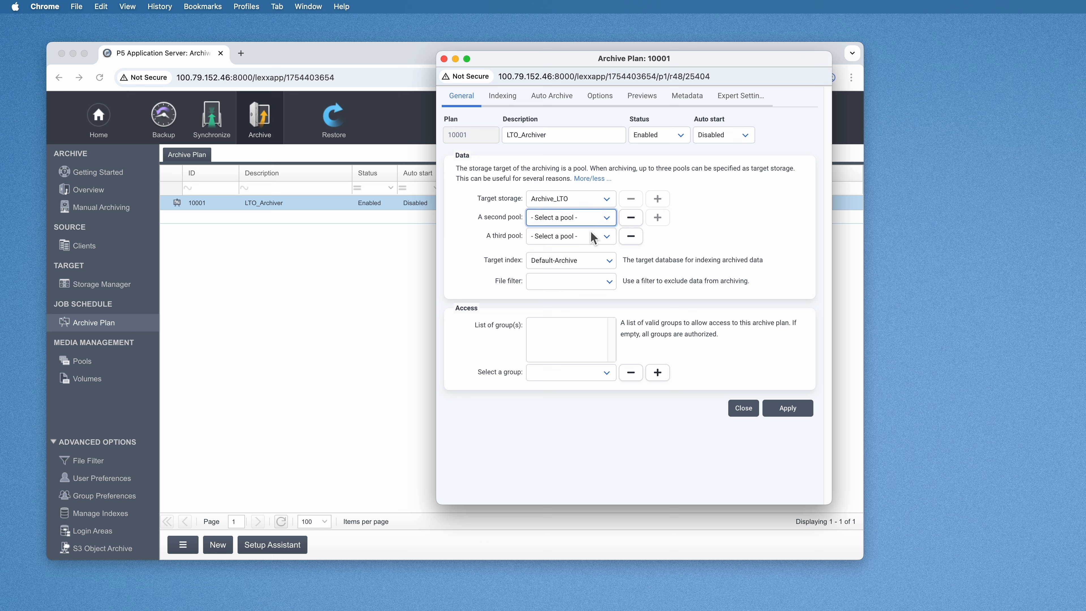
pyautogui.click(632, 233)
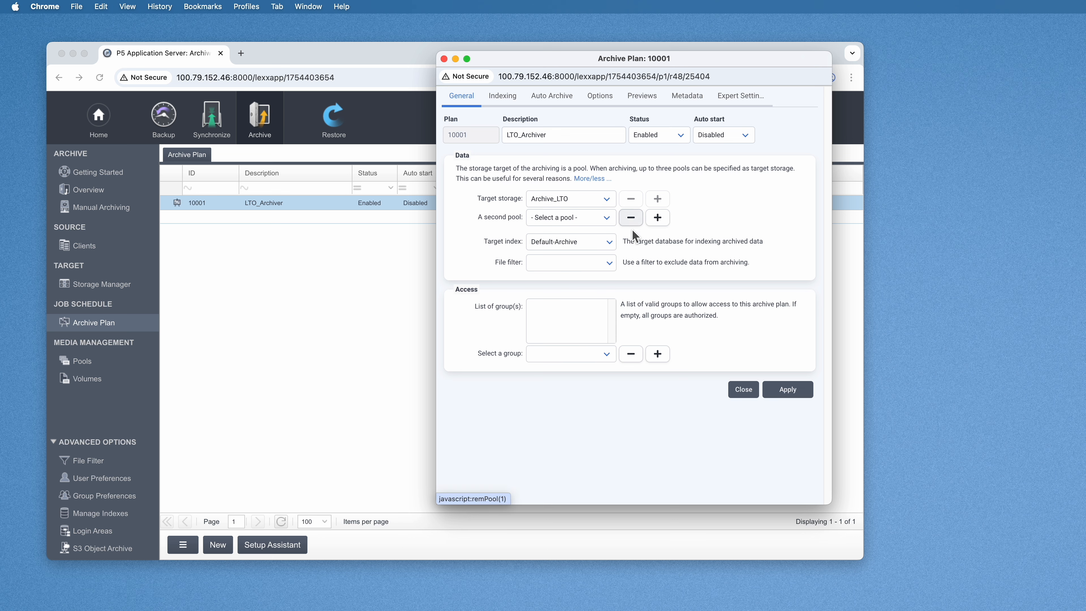
pyautogui.click(632, 218)
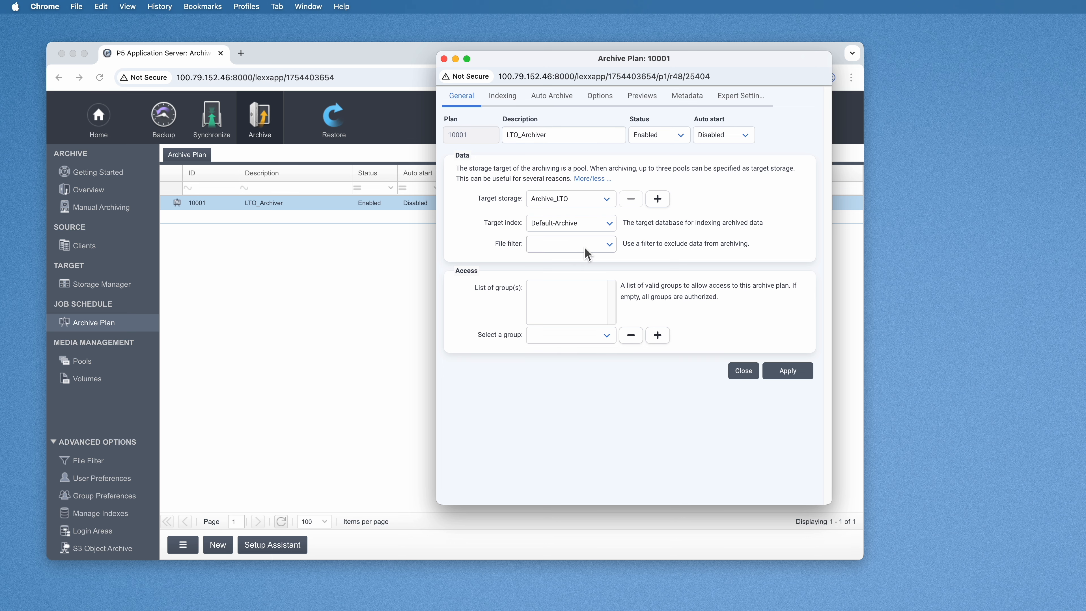
# Step: In the plan's Auto Archive settings, switch the watch folder client to Win_Server and back to localhost
pyautogui.click(506, 103)
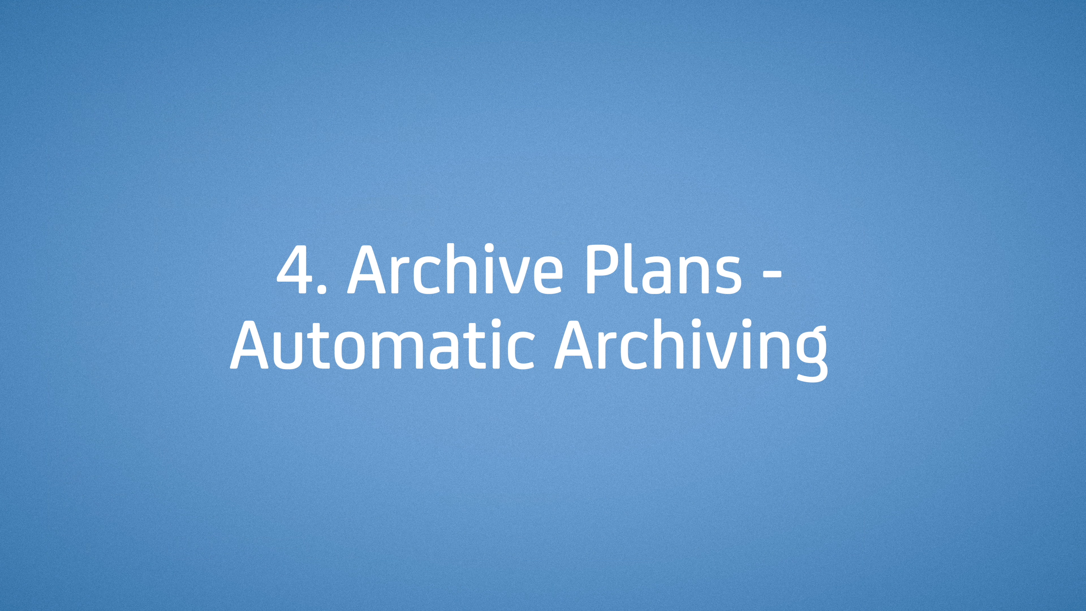
pyautogui.click(553, 96)
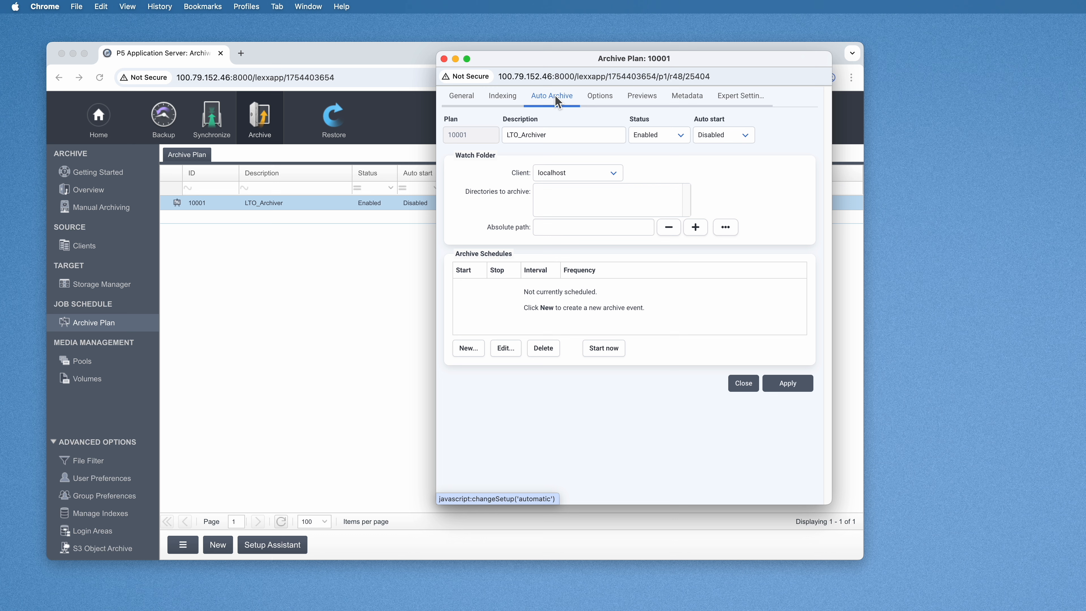
pyautogui.click(610, 174)
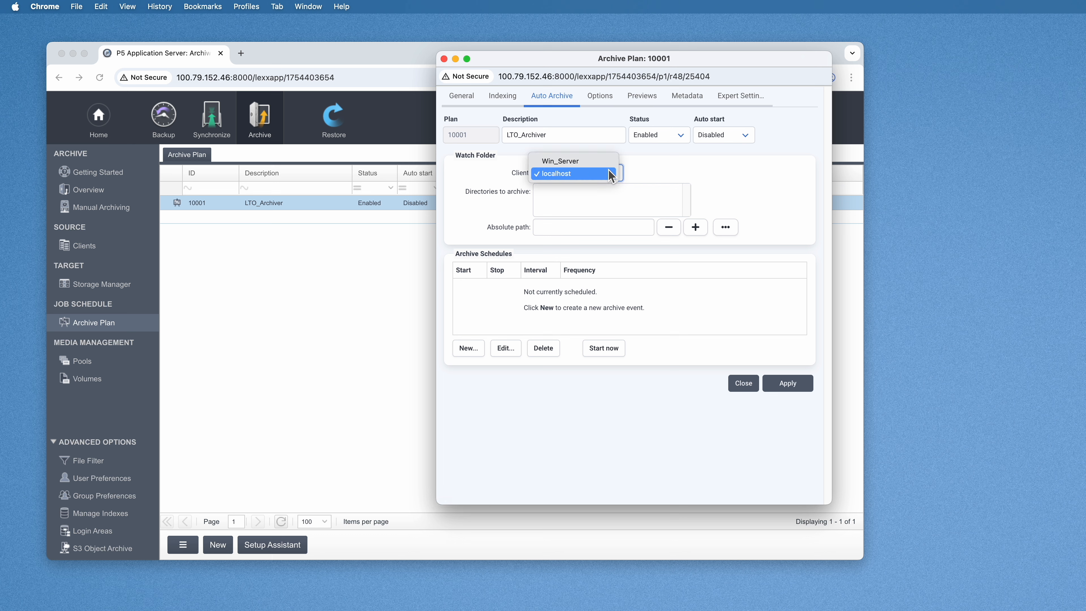
pyautogui.click(603, 165)
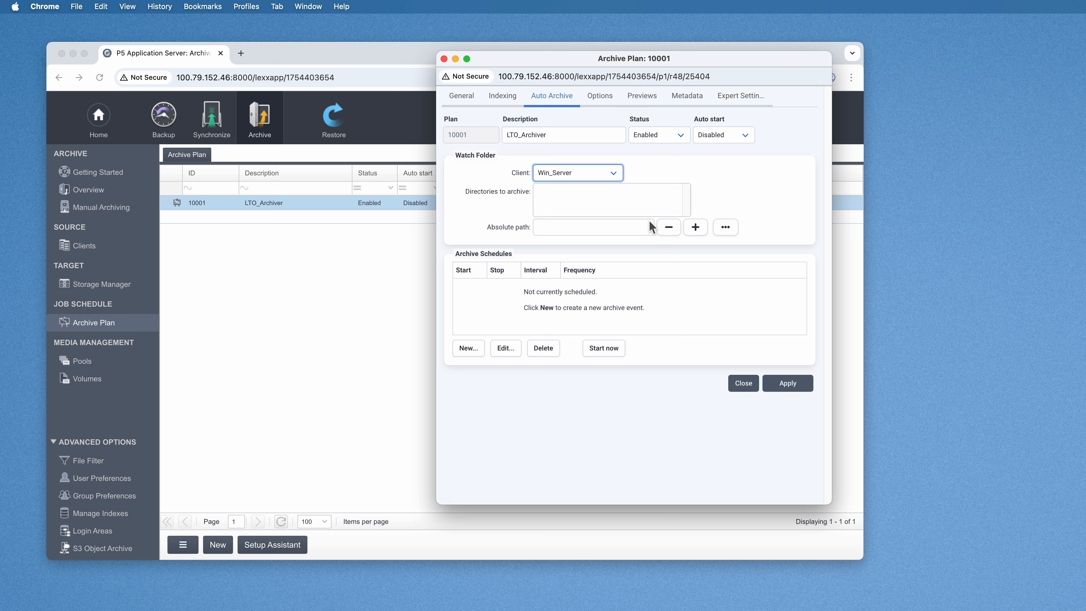
pyautogui.click(619, 213)
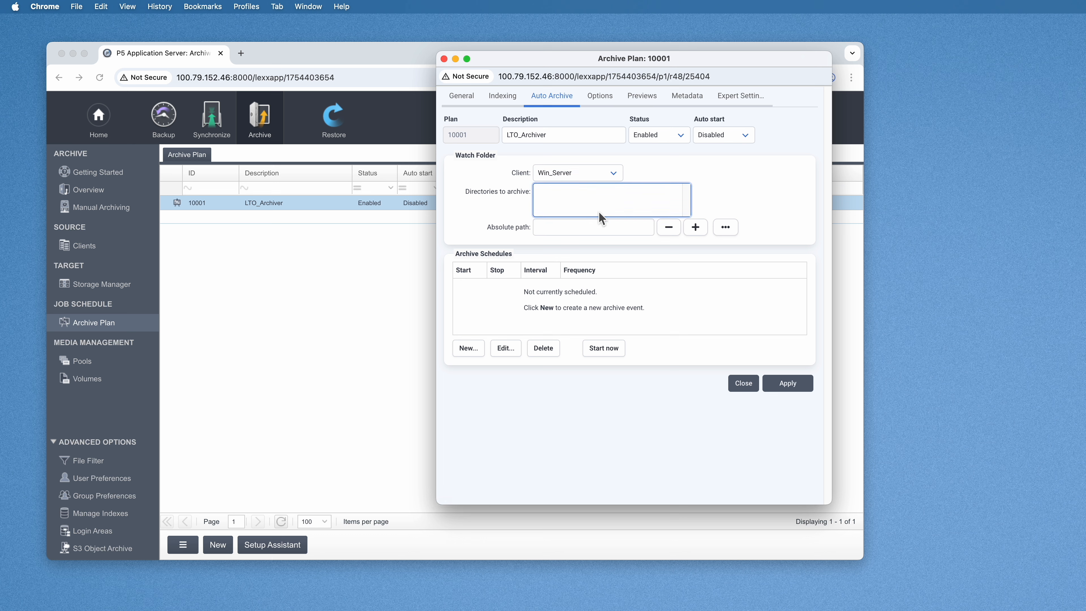
pyautogui.click(512, 306)
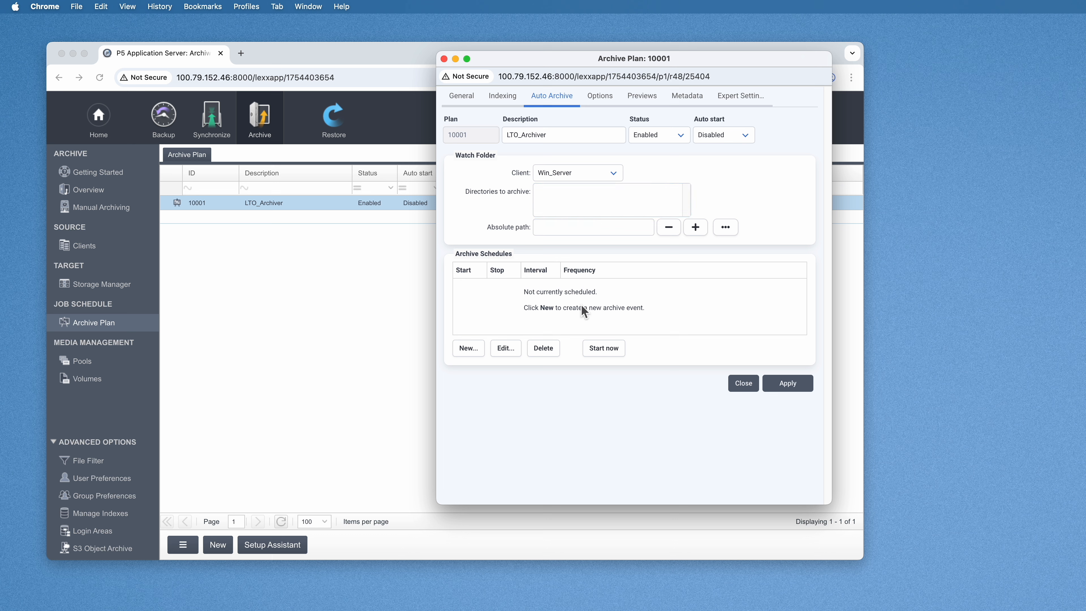
pyautogui.click(592, 178)
pyautogui.click(592, 189)
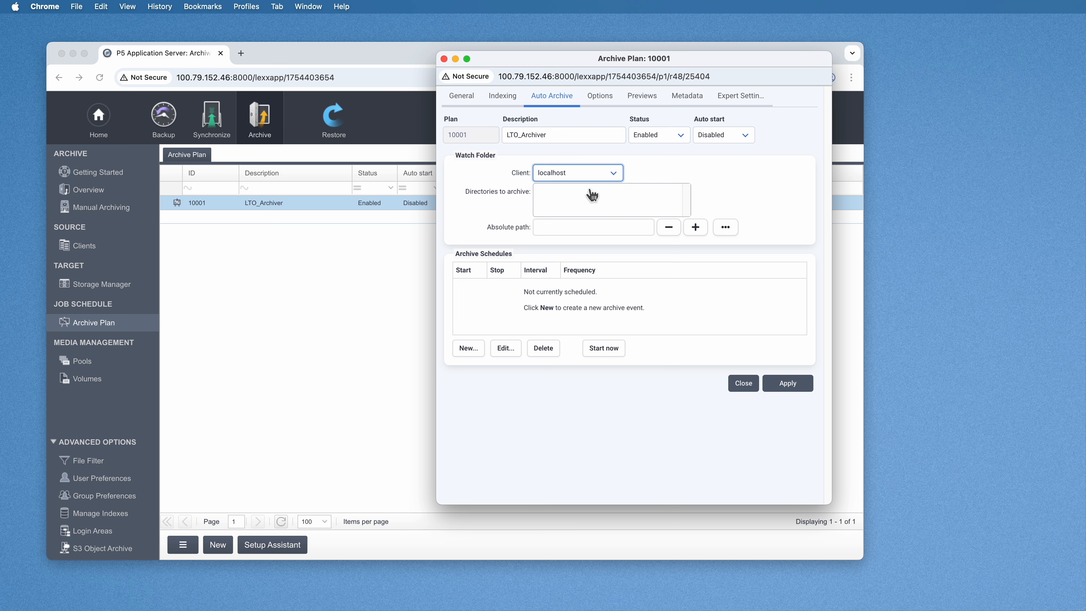
# Step: Add /Users/archiware/Desktop/DEMO FILES as the watch folder directory to archive on the localhost client, and select its entry
pyautogui.click(726, 227)
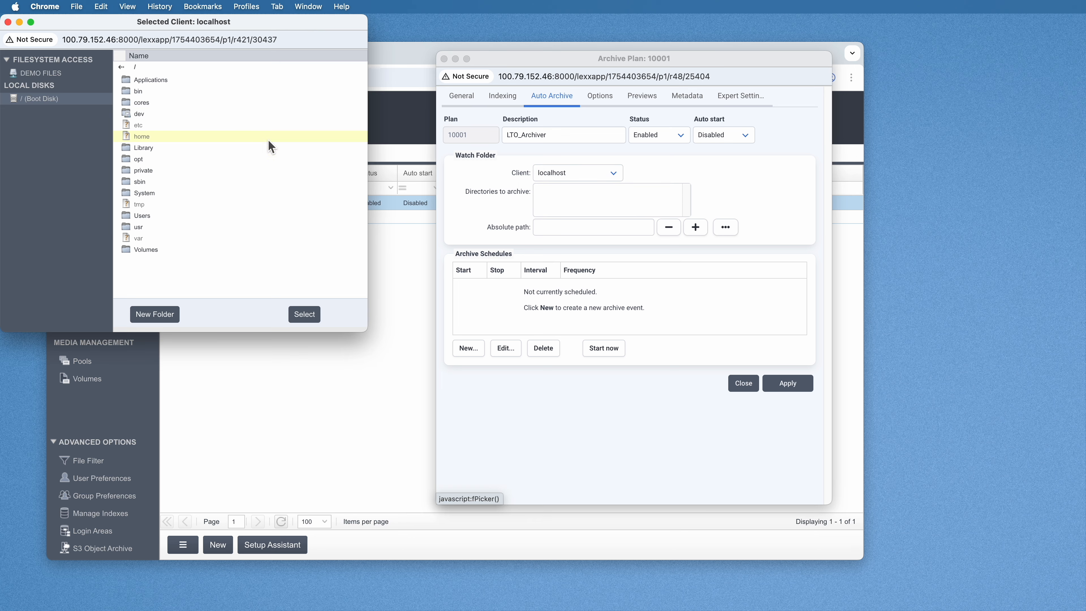
pyautogui.click(76, 75)
pyautogui.click(160, 69)
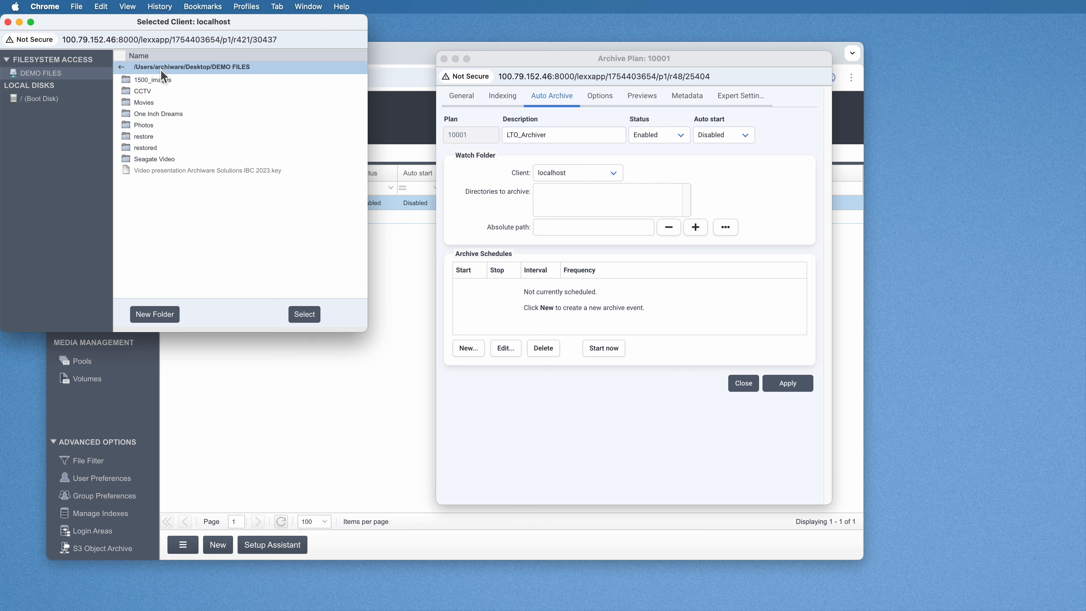
pyautogui.click(304, 314)
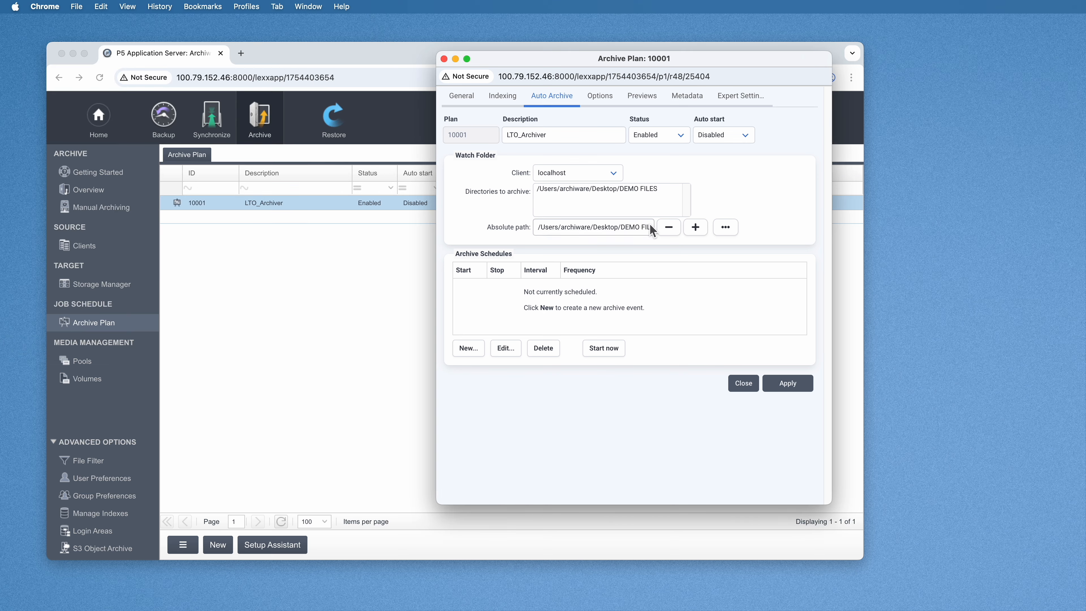
pyautogui.click(626, 191)
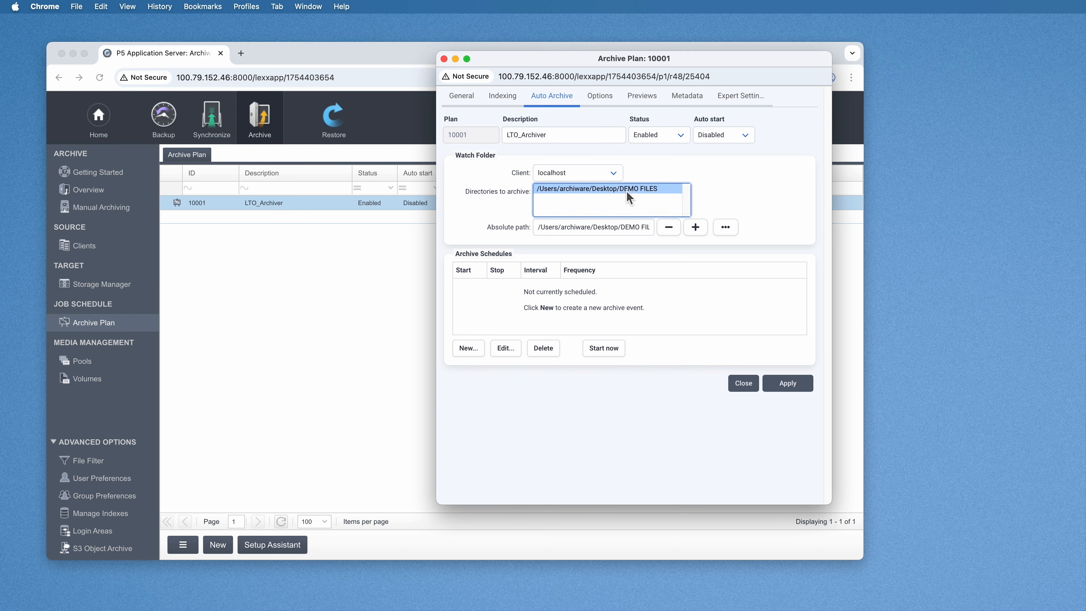